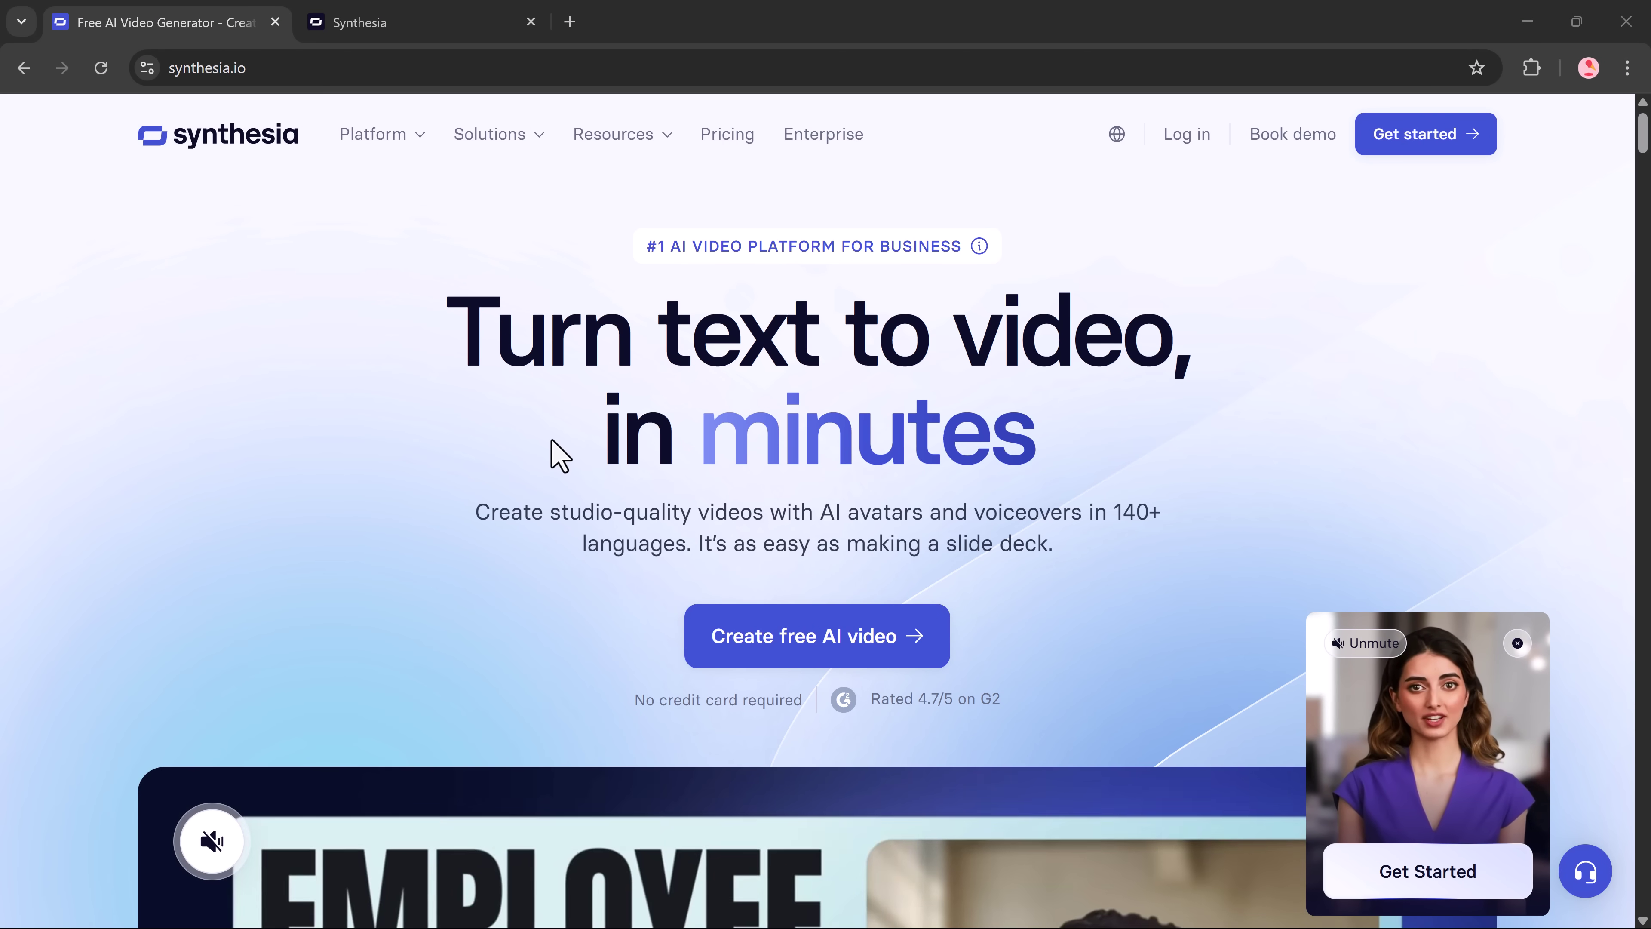
Scroll down the Synthesia homepage and minimise the floating avatar preview
{"action": "scroll", "coordinate": [1020, 598], "scroll_direction": "down", "scroll_amount": 5}
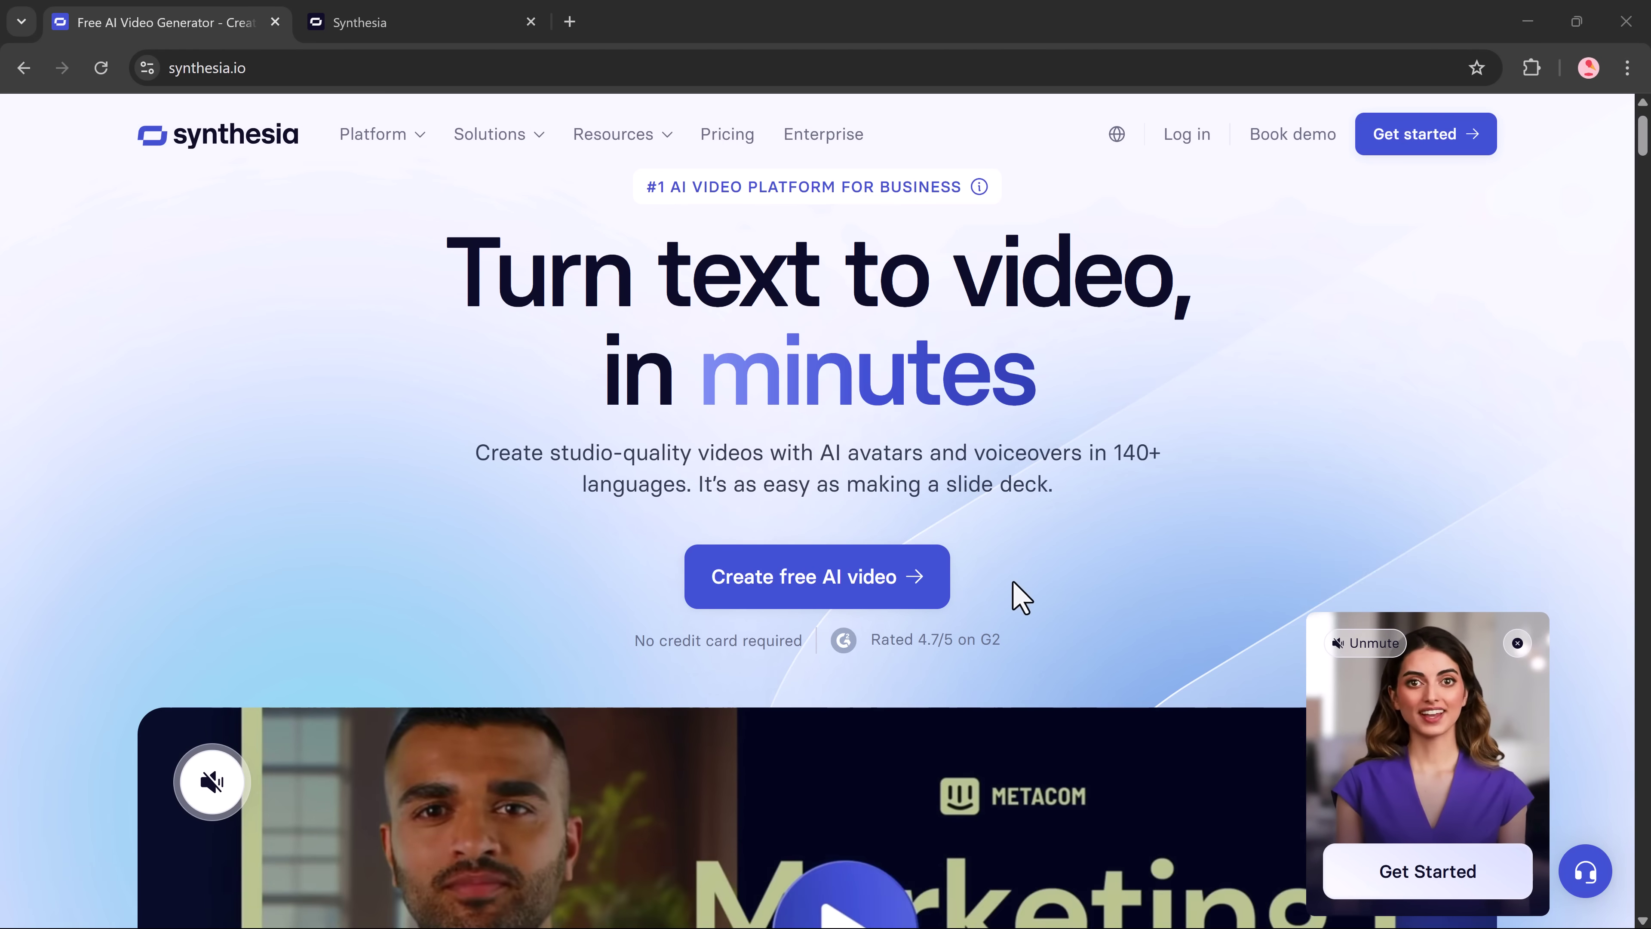
{"action": "scroll", "coordinate": [1135, 471], "scroll_direction": "down", "scroll_amount": 3}
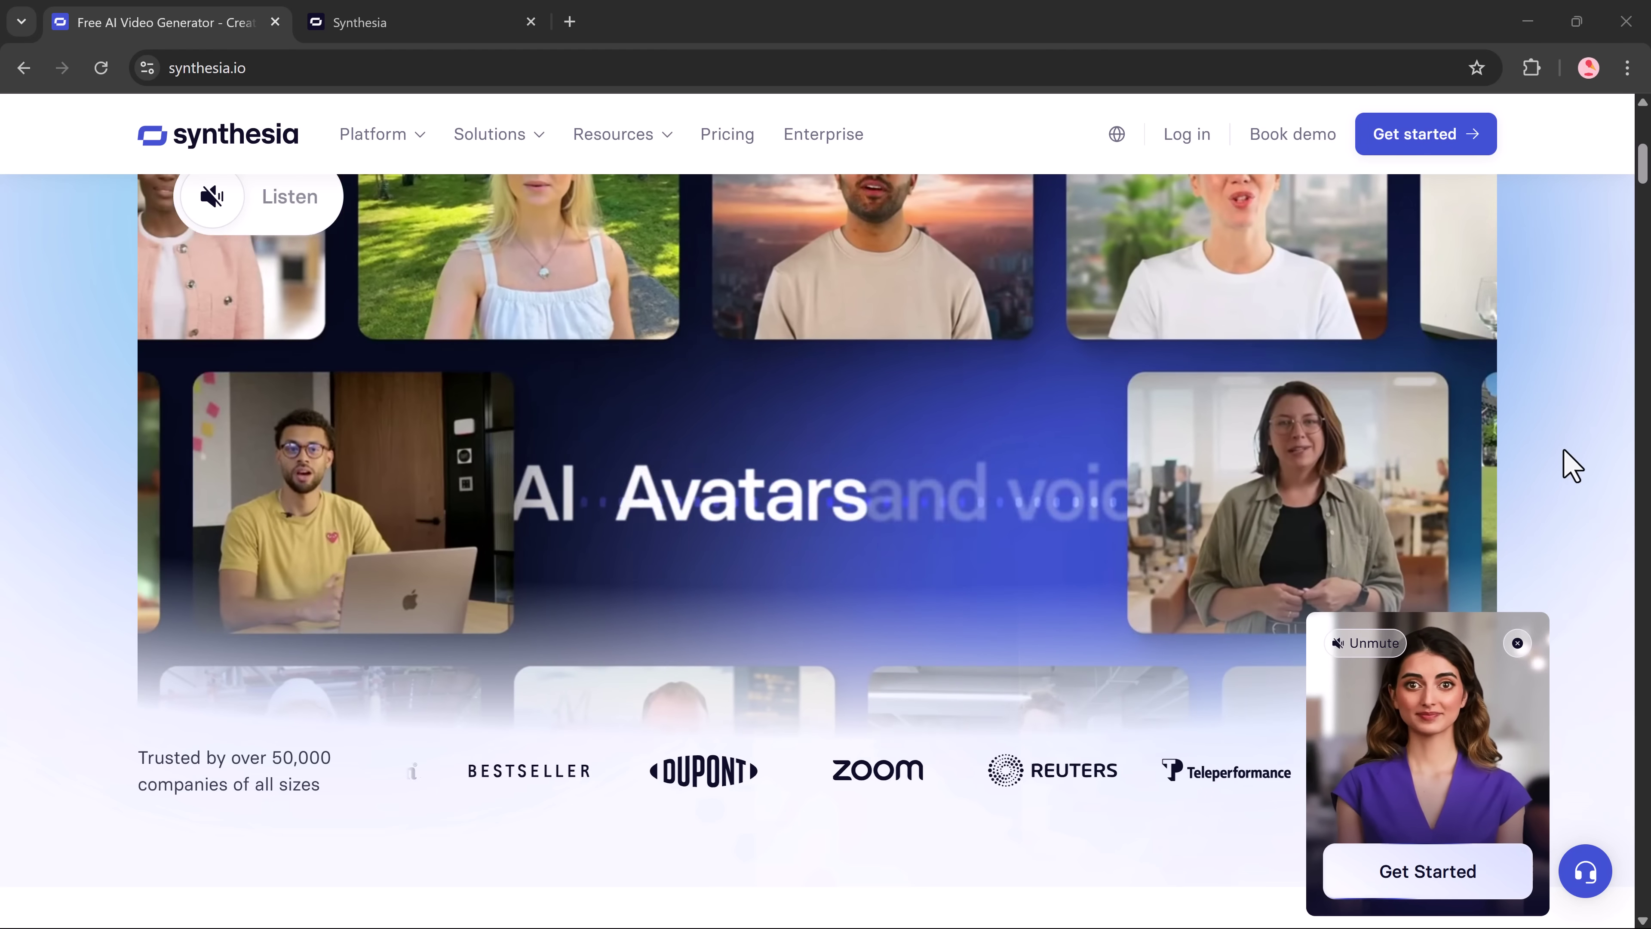
{"action": "scroll", "coordinate": [1562, 461], "scroll_direction": "down", "scroll_amount": 5}
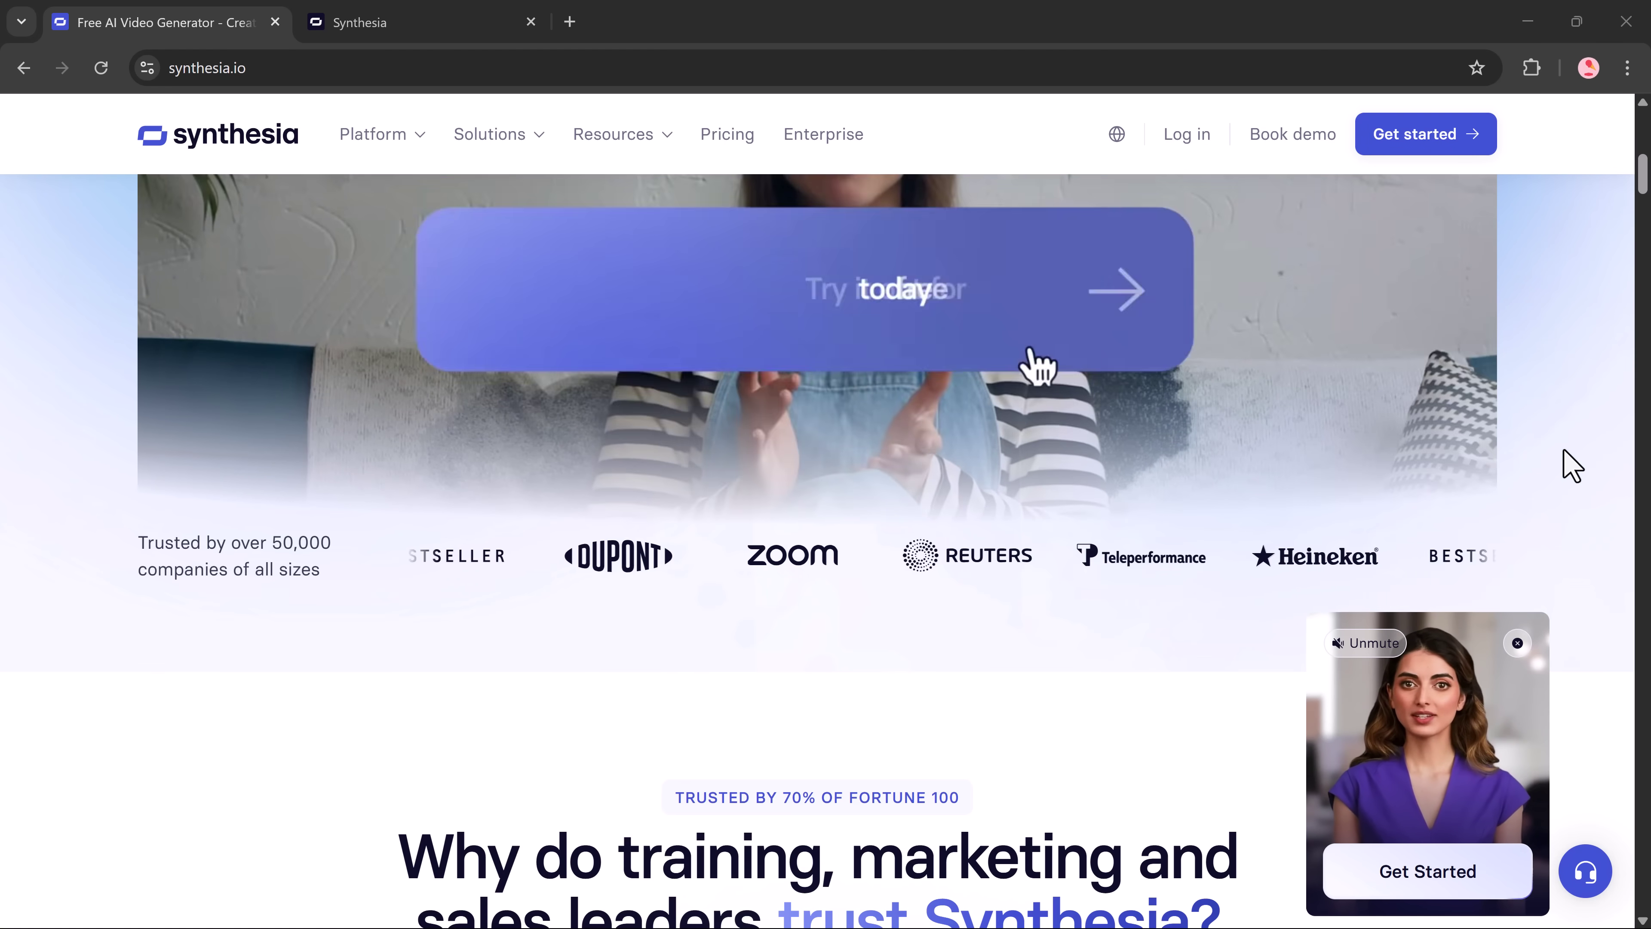
{"action": "left_click", "coordinate": [1518, 644]}
{"action": "scroll", "coordinate": [1528, 634], "scroll_direction": "down", "scroll_amount": 8}
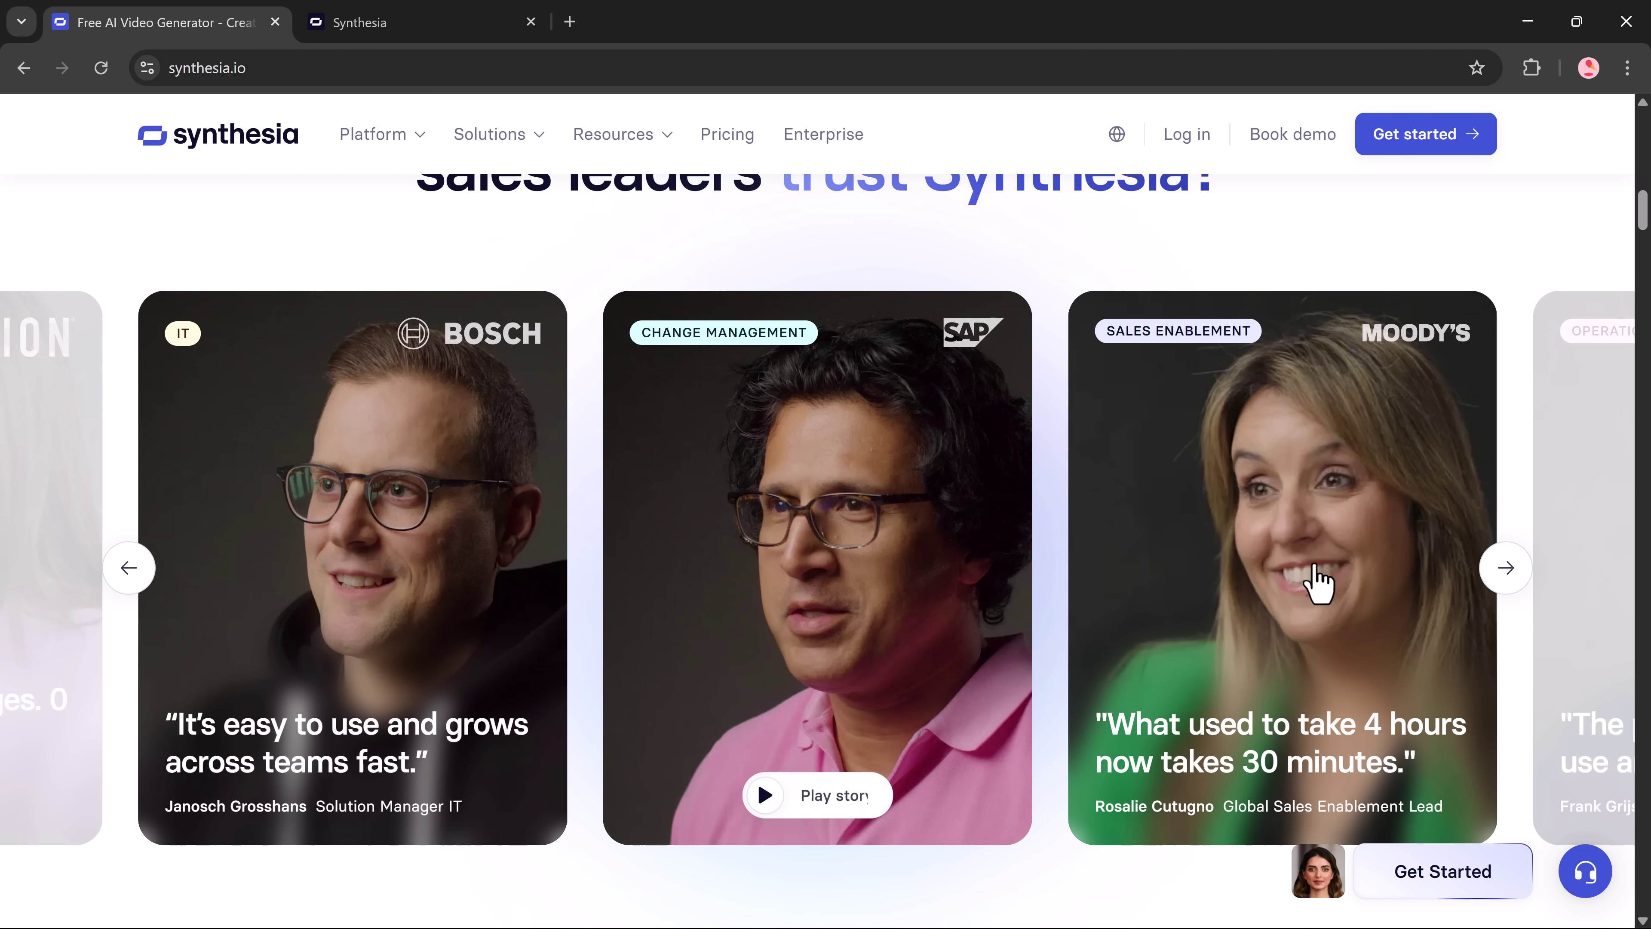
Advance the testimonial stories carousel by two cards
{"action": "left_click", "coordinate": [1505, 568]}
{"action": "left_click", "coordinate": [1505, 568]}
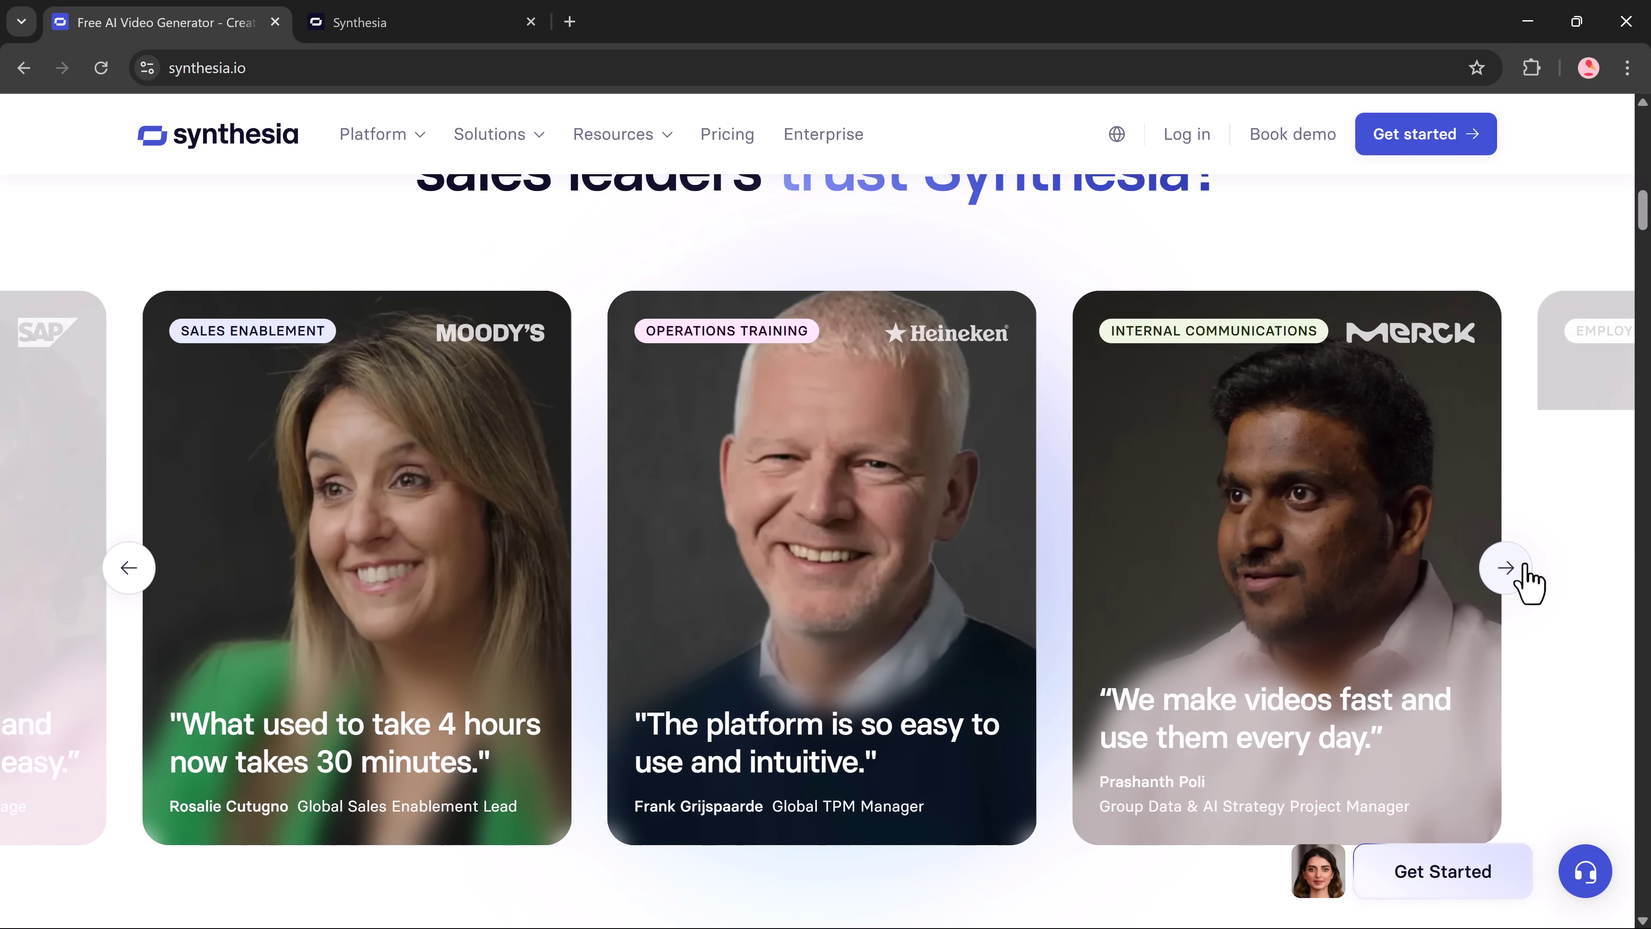
{"action": "scroll", "coordinate": [1528, 581], "scroll_direction": "down", "scroll_amount": 4}
{"action": "scroll", "coordinate": [1529, 583], "scroll_direction": "down", "scroll_amount": 14}
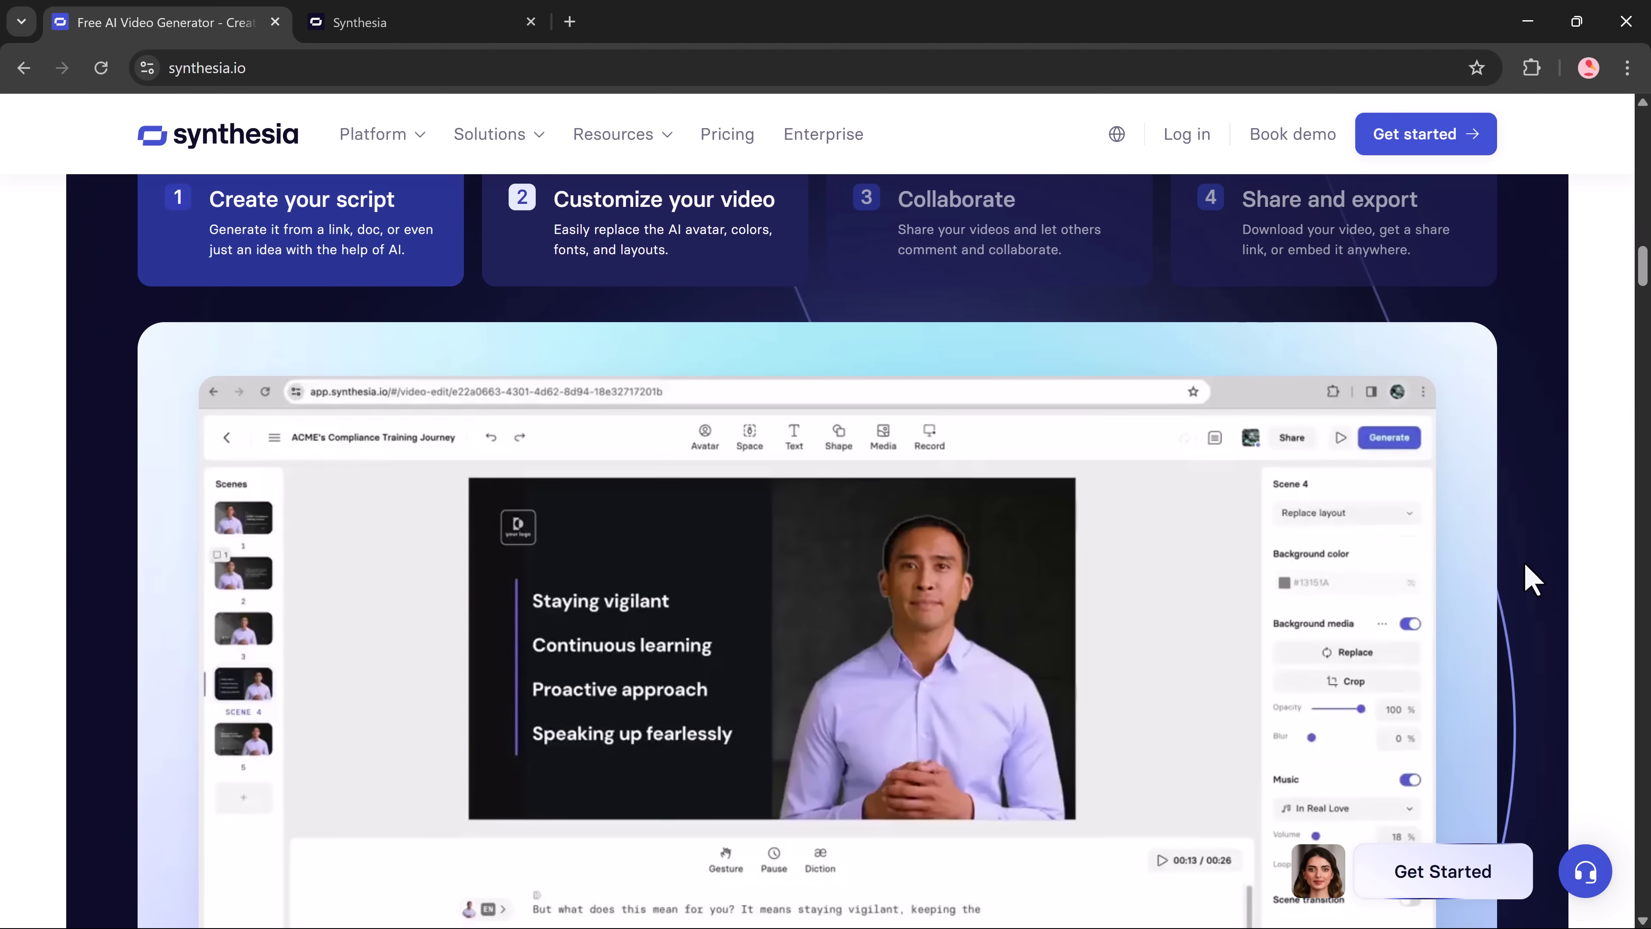
Scroll the homepage down to its closing 'Ready to try' section
{"action": "scroll", "coordinate": [1528, 581], "scroll_direction": "down", "scroll_amount": 11}
{"action": "scroll", "coordinate": [1526, 579], "scroll_direction": "down", "scroll_amount": 8}
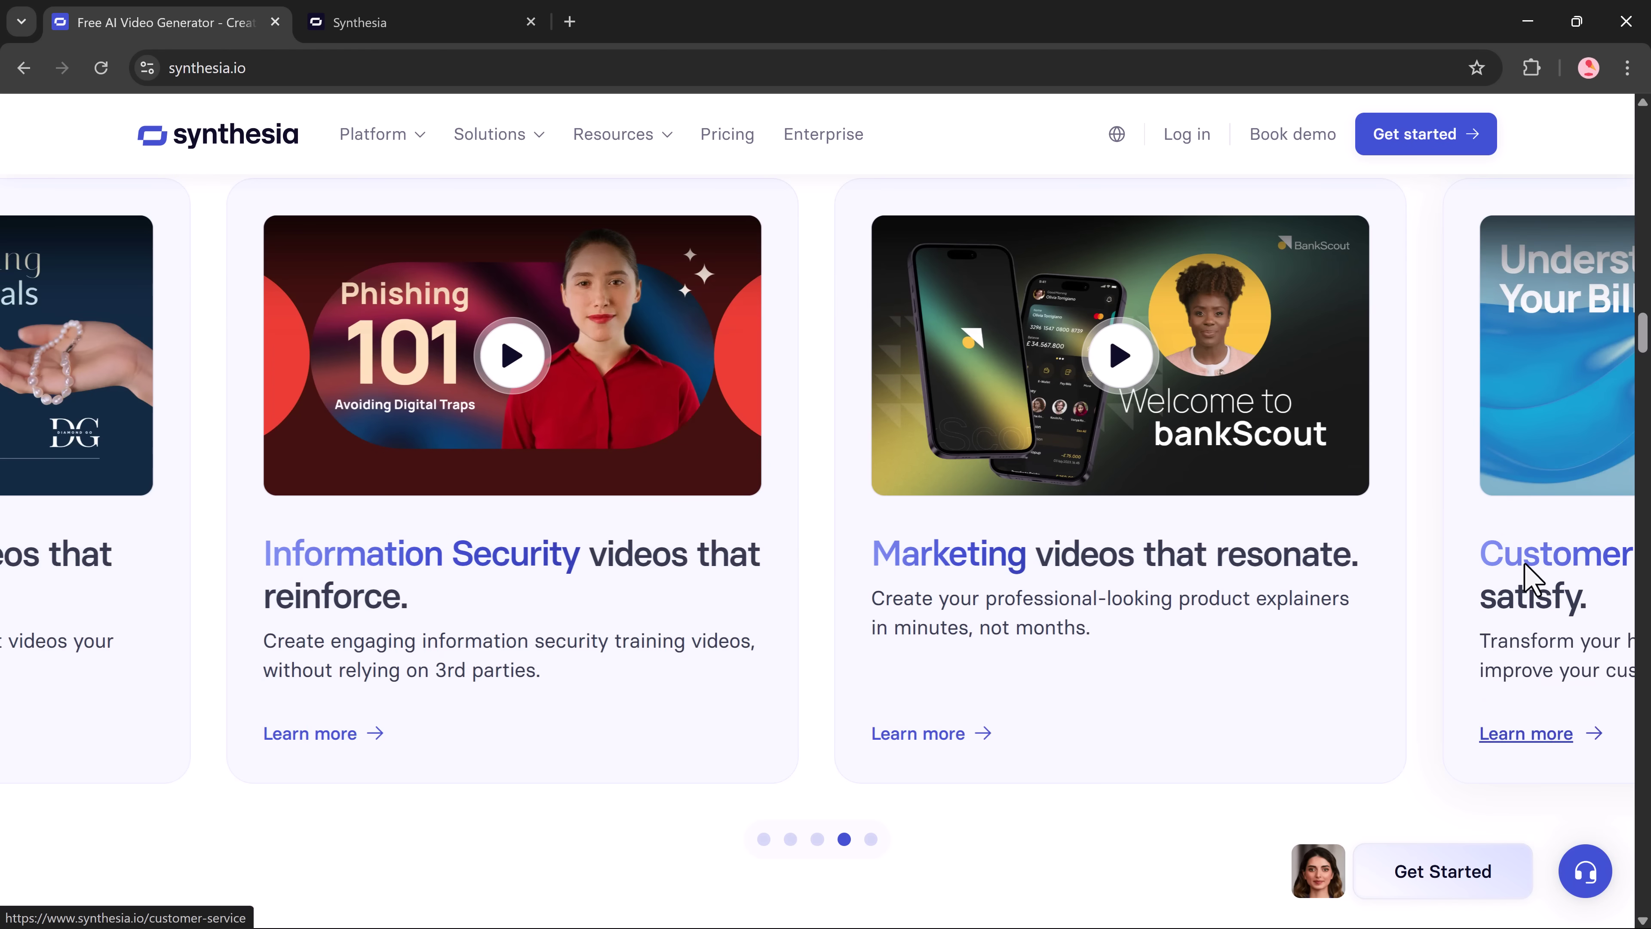
{"action": "scroll", "coordinate": [1528, 583], "scroll_direction": "down", "scroll_amount": 10}
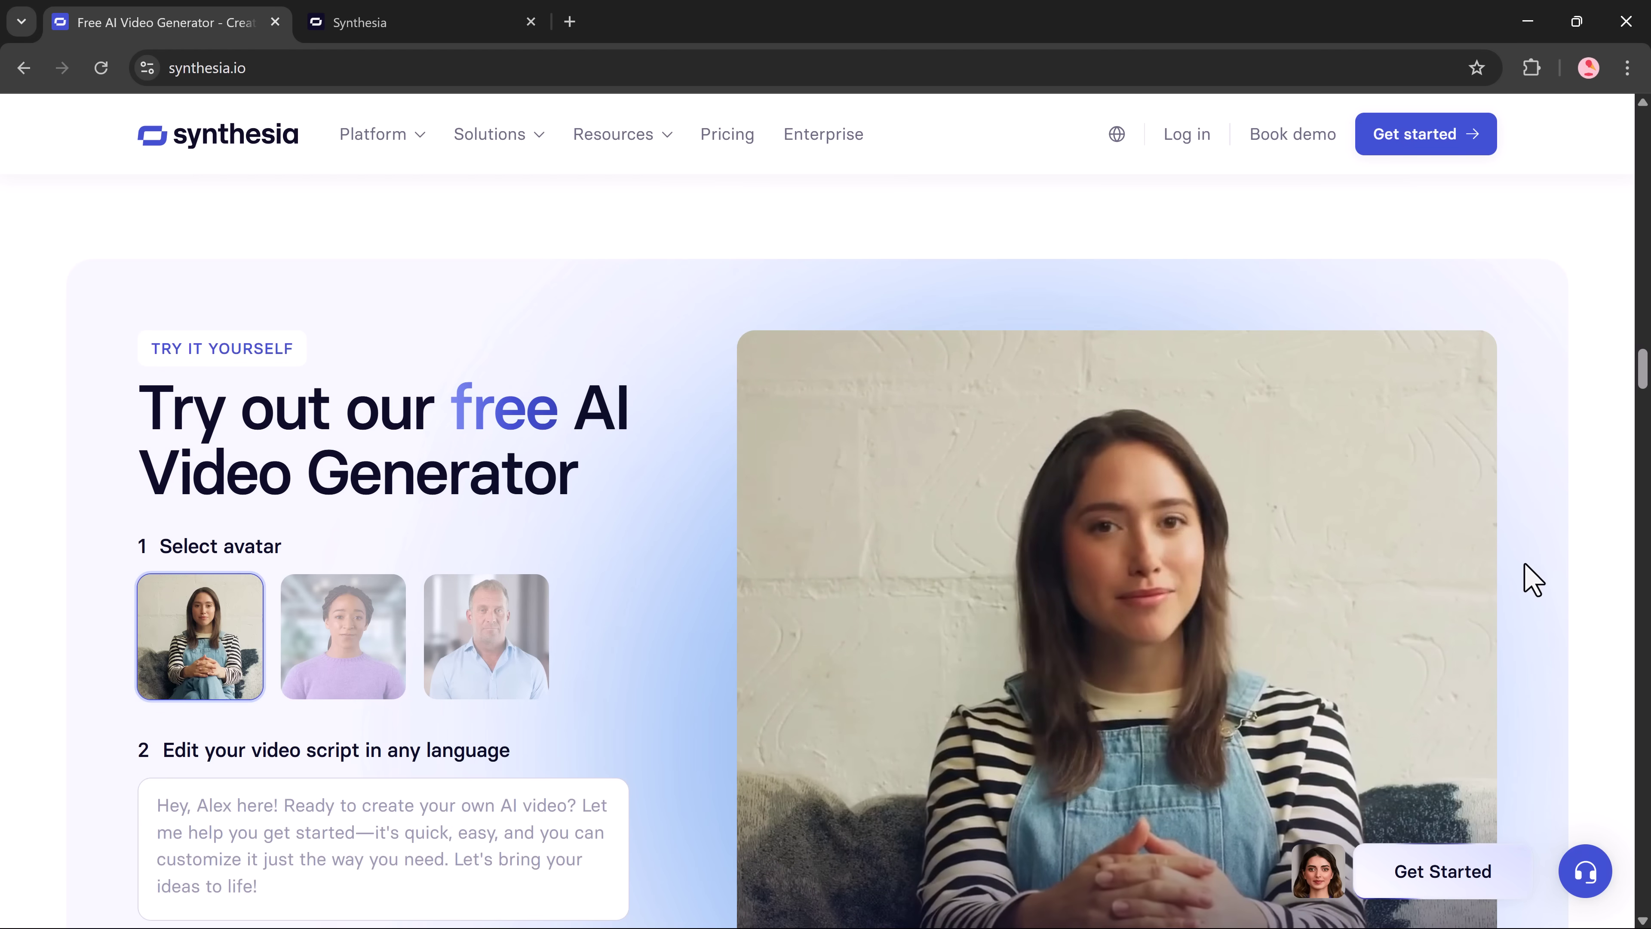
{"action": "scroll", "coordinate": [1533, 579], "scroll_direction": "down", "scroll_amount": 17}
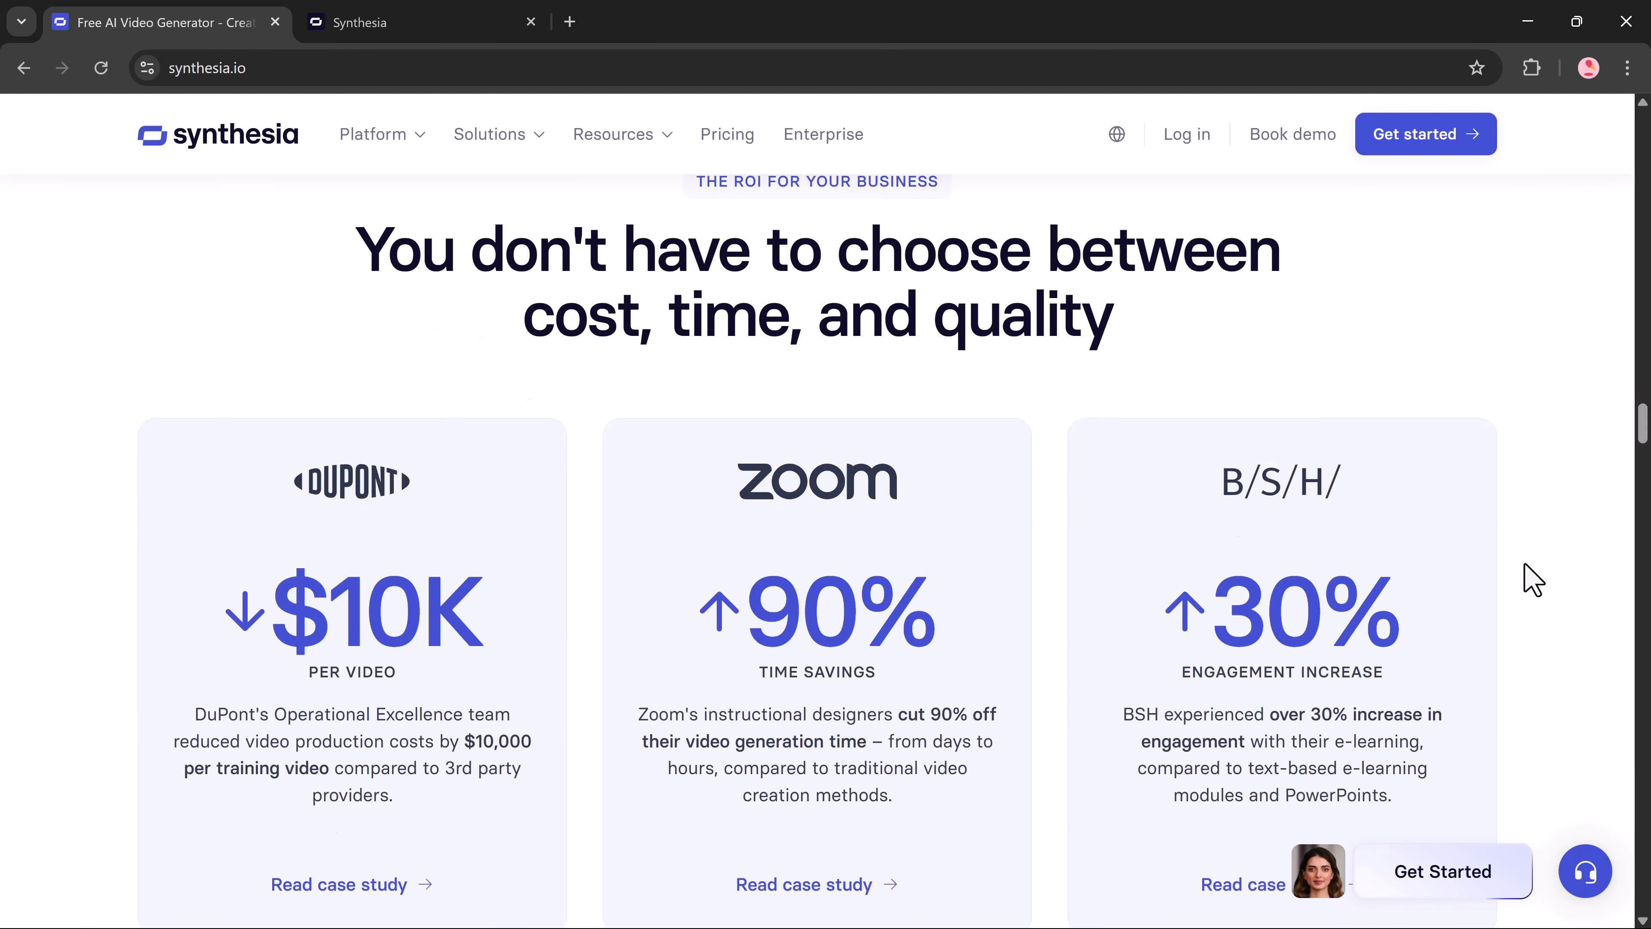
{"action": "scroll", "coordinate": [1533, 578], "scroll_direction": "down", "scroll_amount": 11}
{"action": "scroll", "coordinate": [1532, 579], "scroll_direction": "down", "scroll_amount": 9}
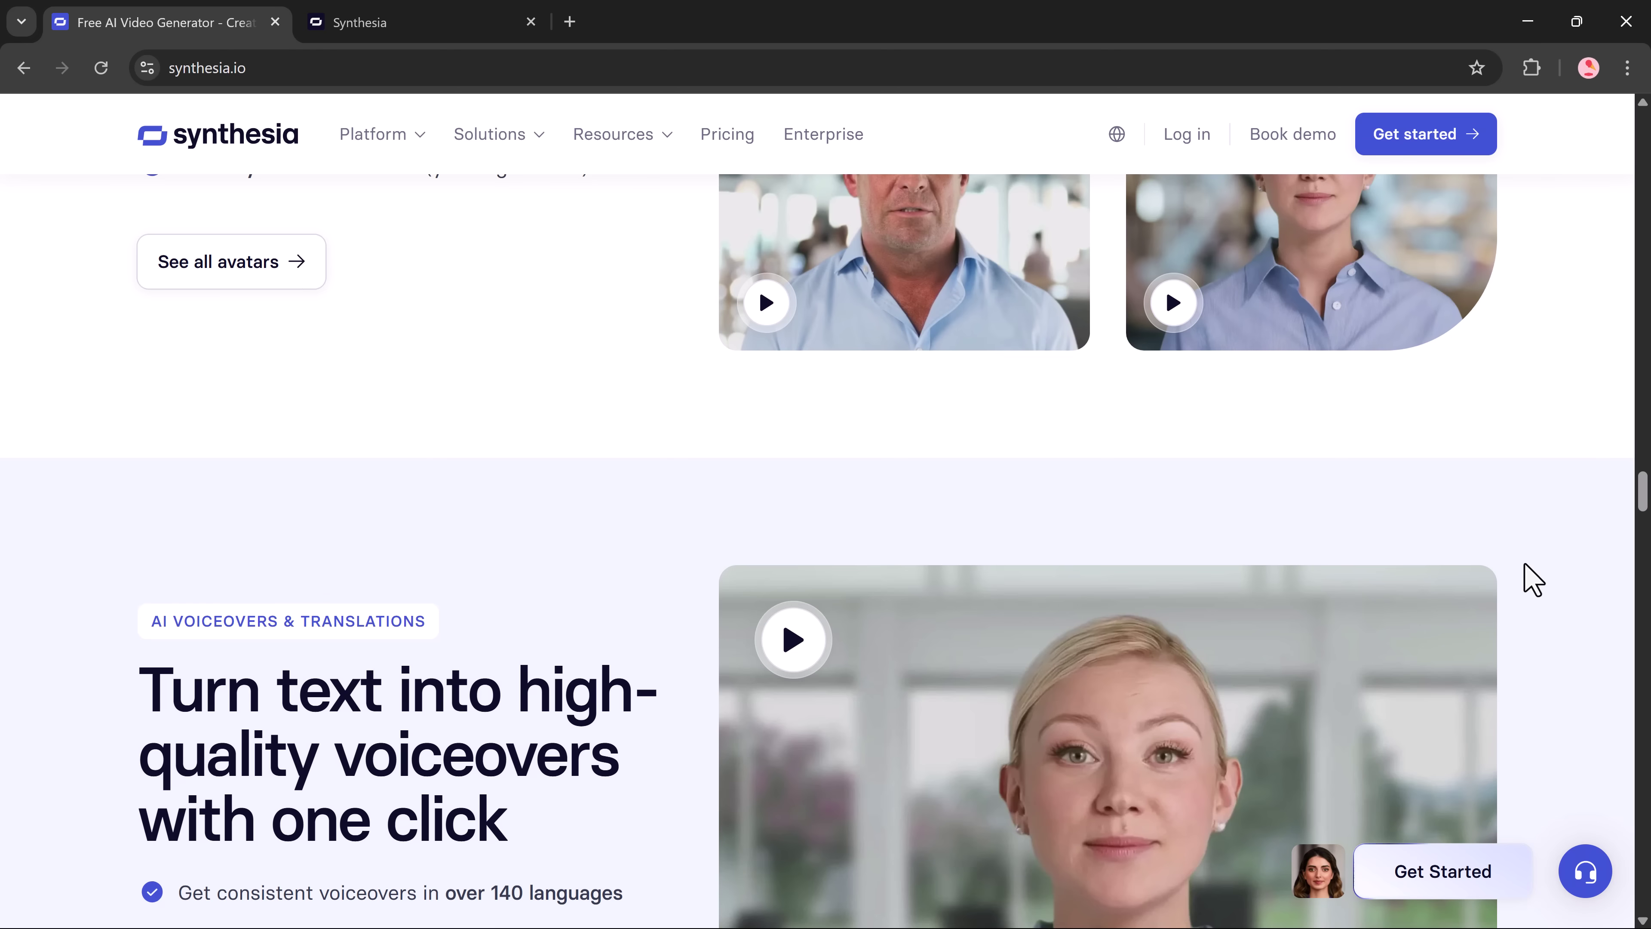
{"action": "scroll", "coordinate": [1532, 579], "scroll_direction": "down", "scroll_amount": 20}
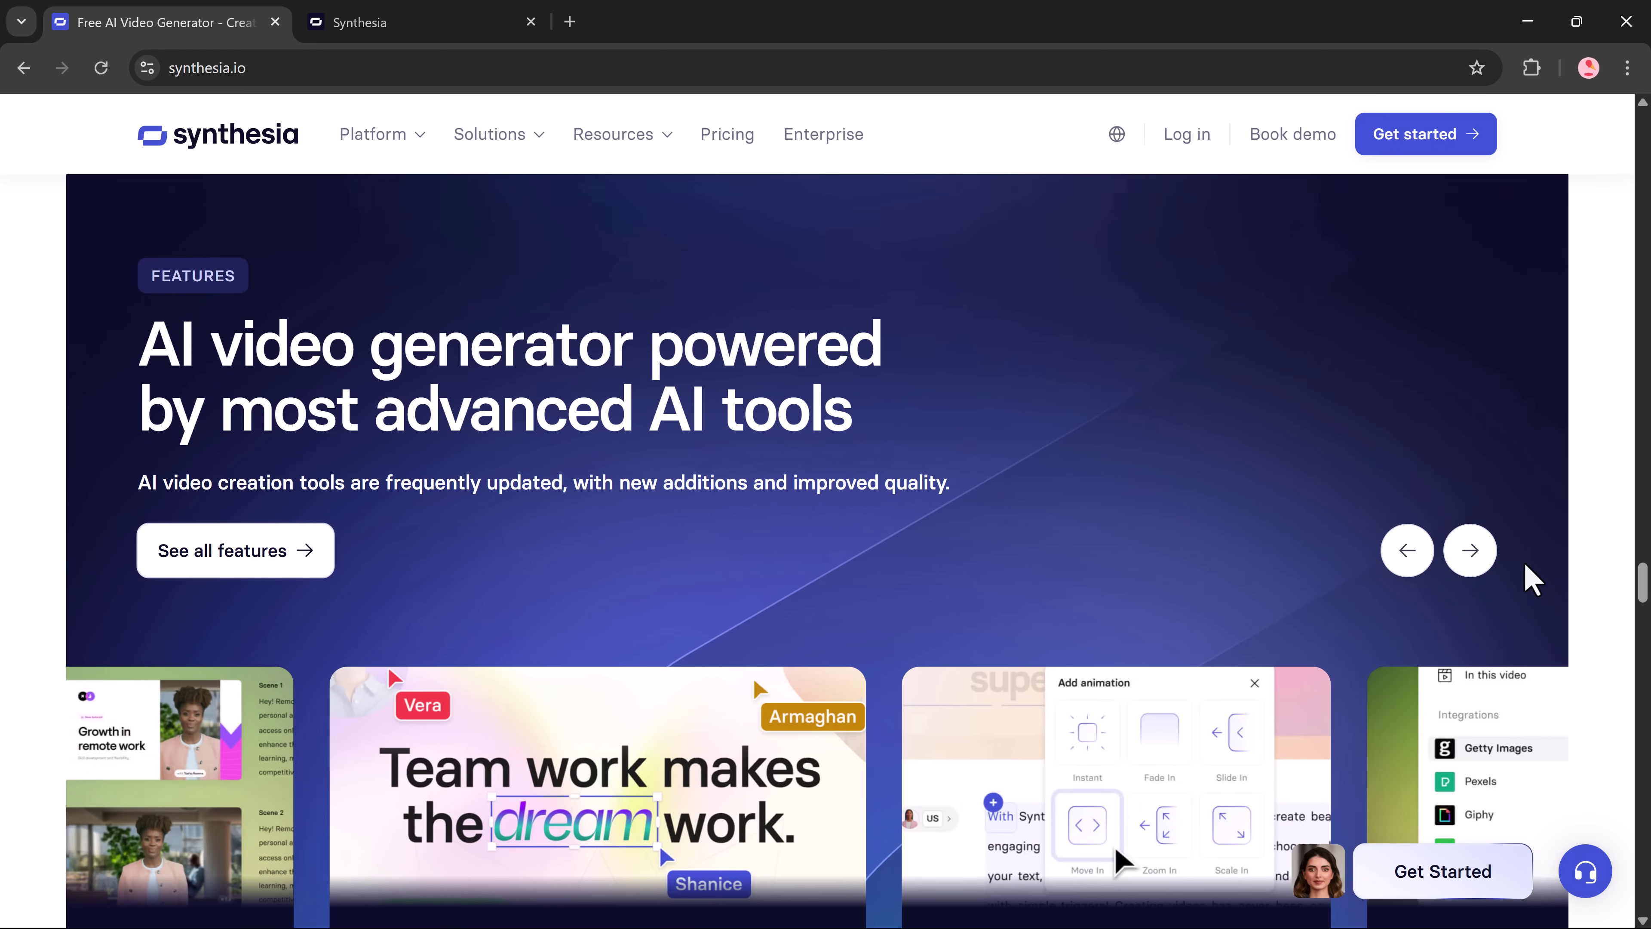
{"action": "scroll", "coordinate": [1532, 579], "scroll_direction": "down", "scroll_amount": 18}
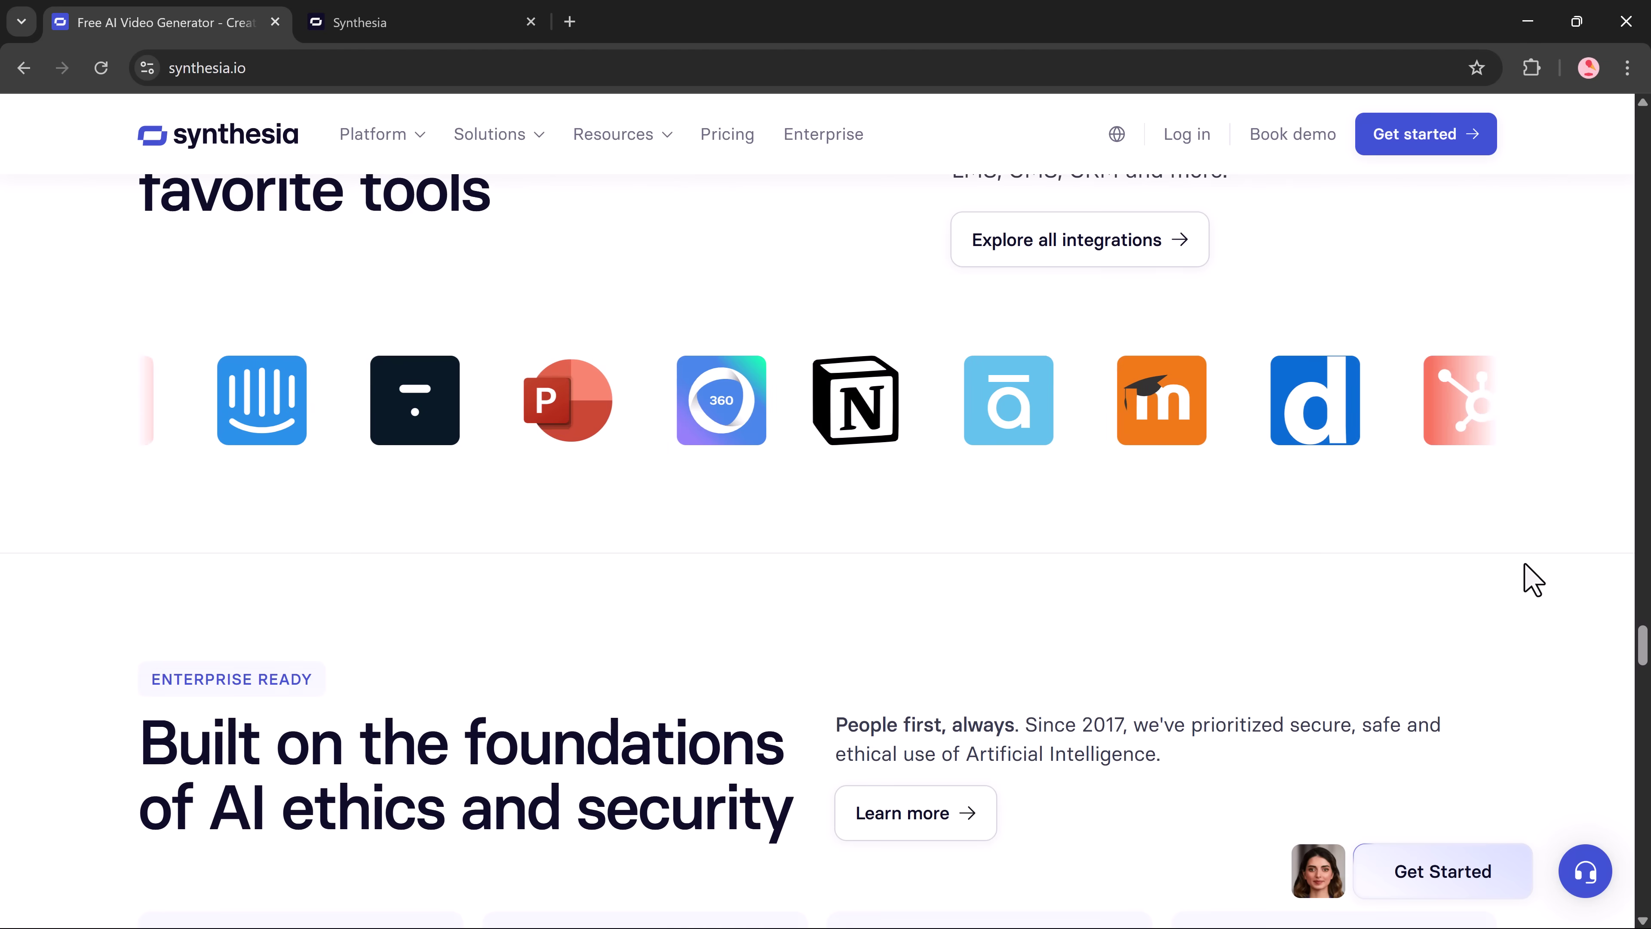
{"action": "scroll", "coordinate": [1532, 579], "scroll_direction": "down", "scroll_amount": 20}
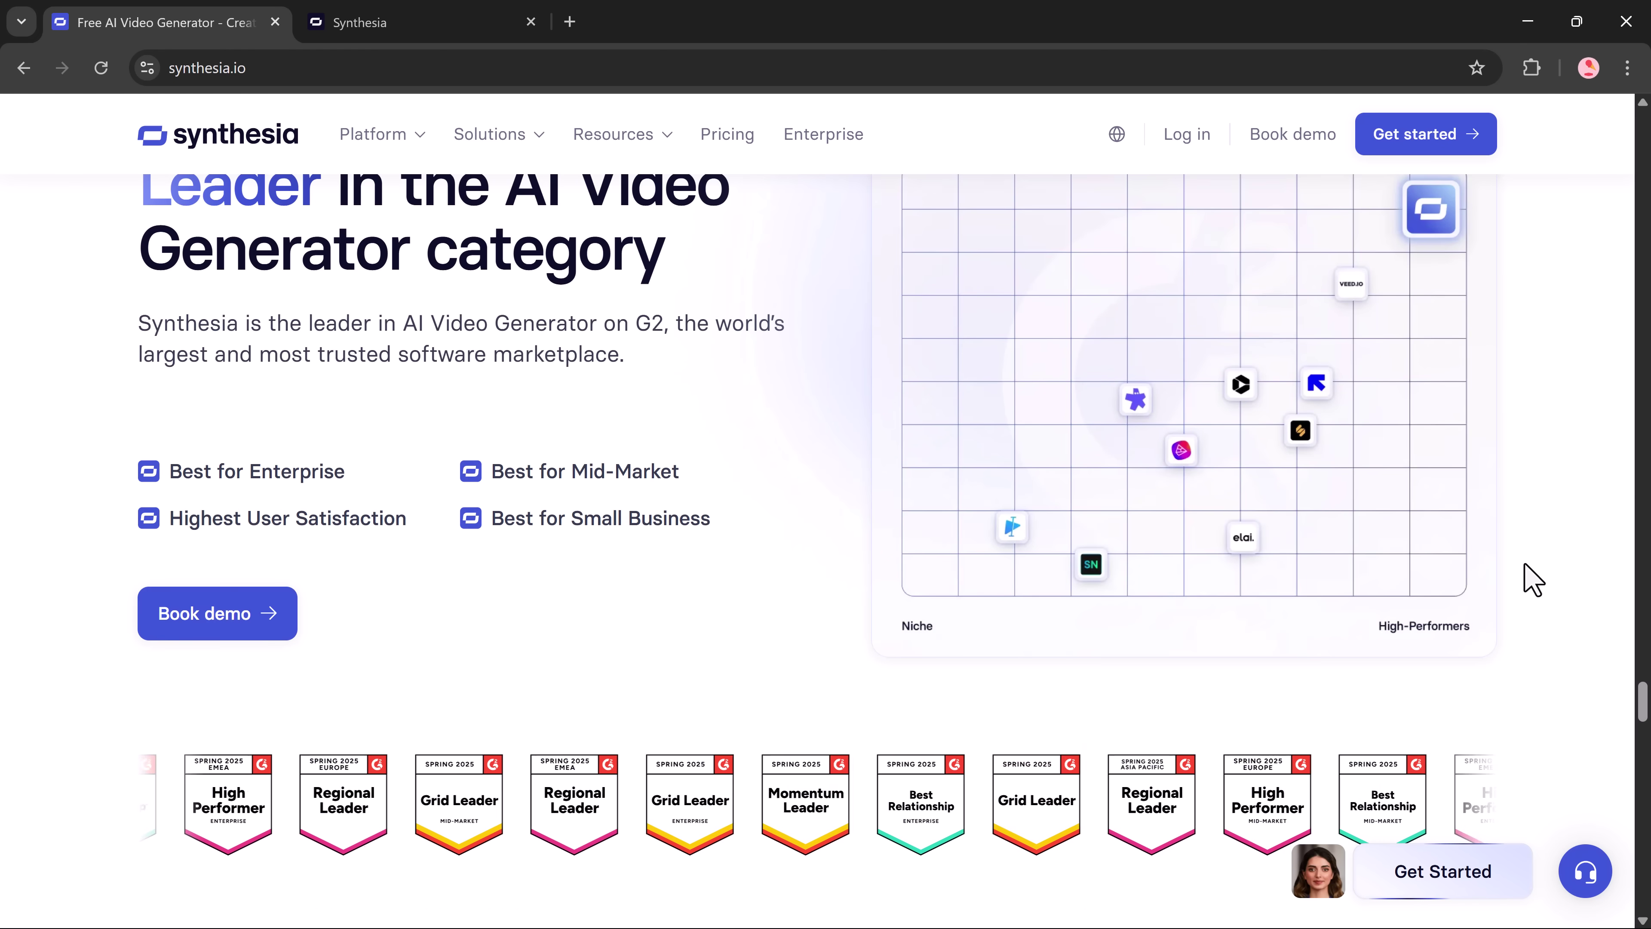
{"action": "scroll", "coordinate": [1532, 579], "scroll_direction": "down", "scroll_amount": 3}
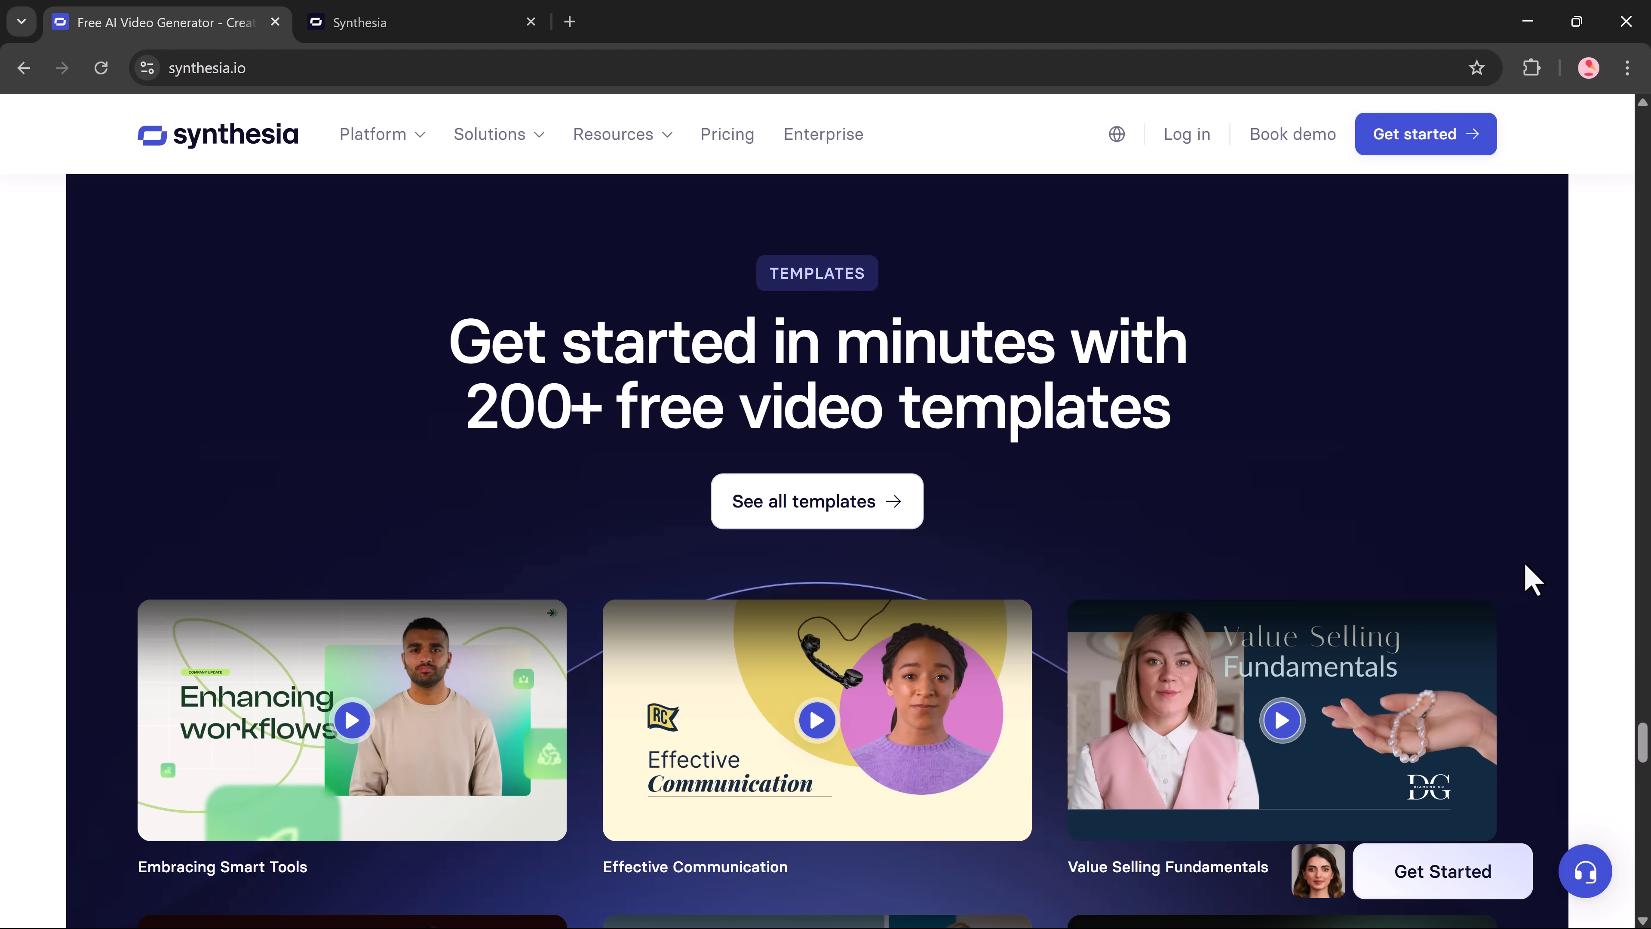
{"action": "scroll", "coordinate": [1532, 579], "scroll_direction": "down", "scroll_amount": 20}
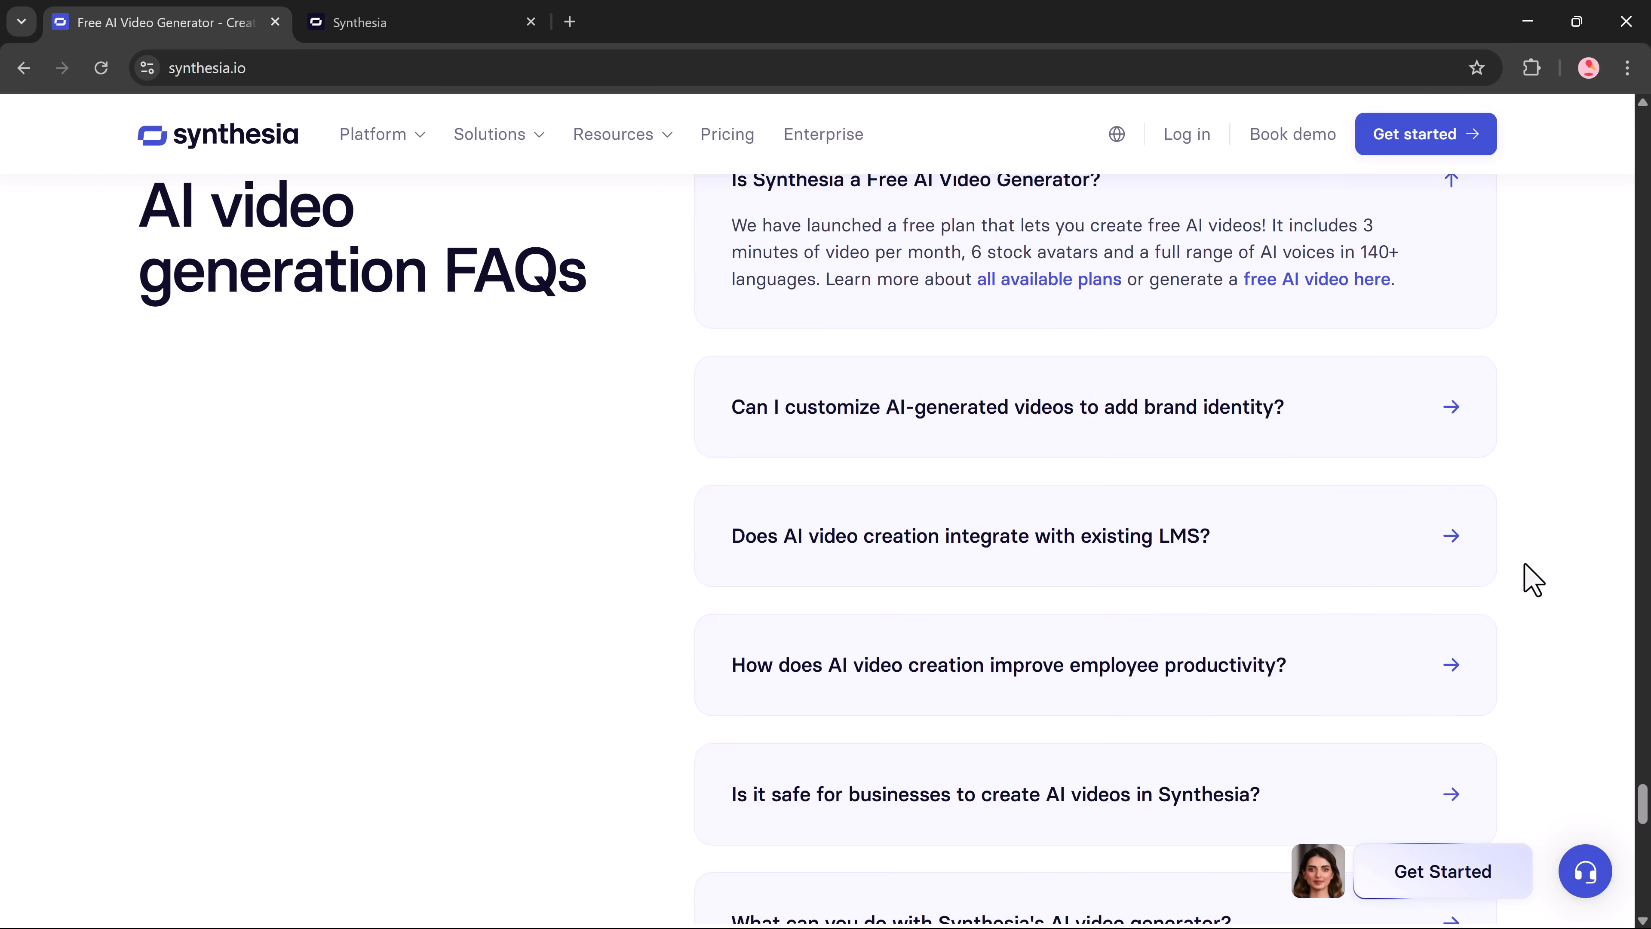
{"action": "scroll", "coordinate": [1531, 579], "scroll_direction": "down", "scroll_amount": 7}
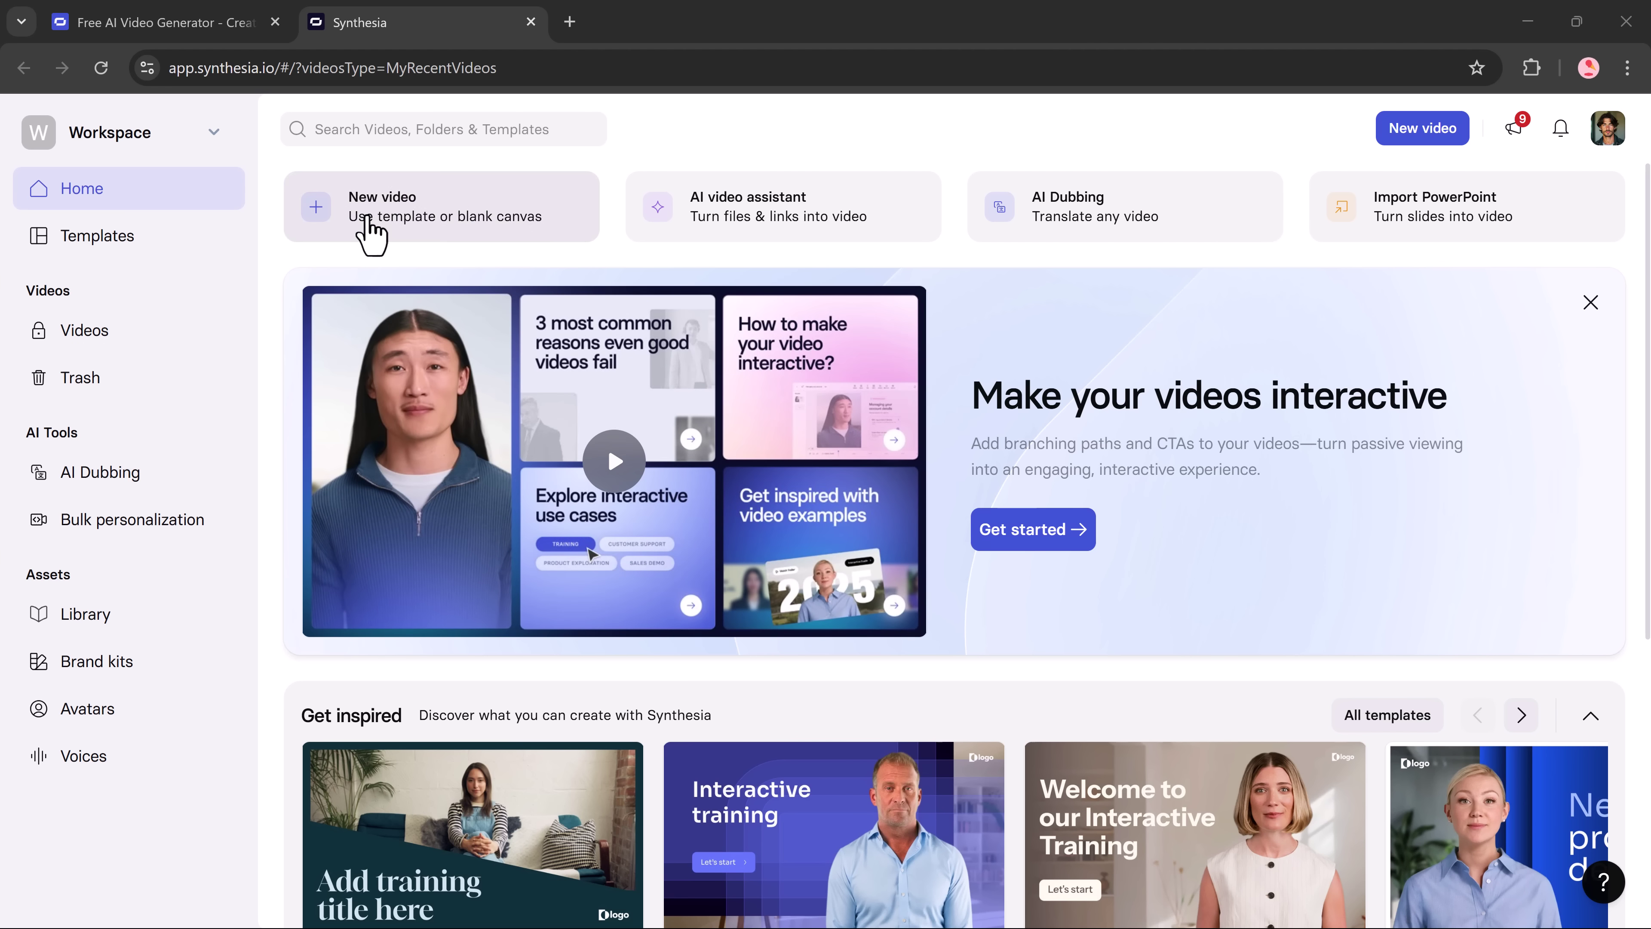
Start a new video and browse the template grid to Modern Product Demo
{"action": "left_click", "coordinate": [378, 229]}
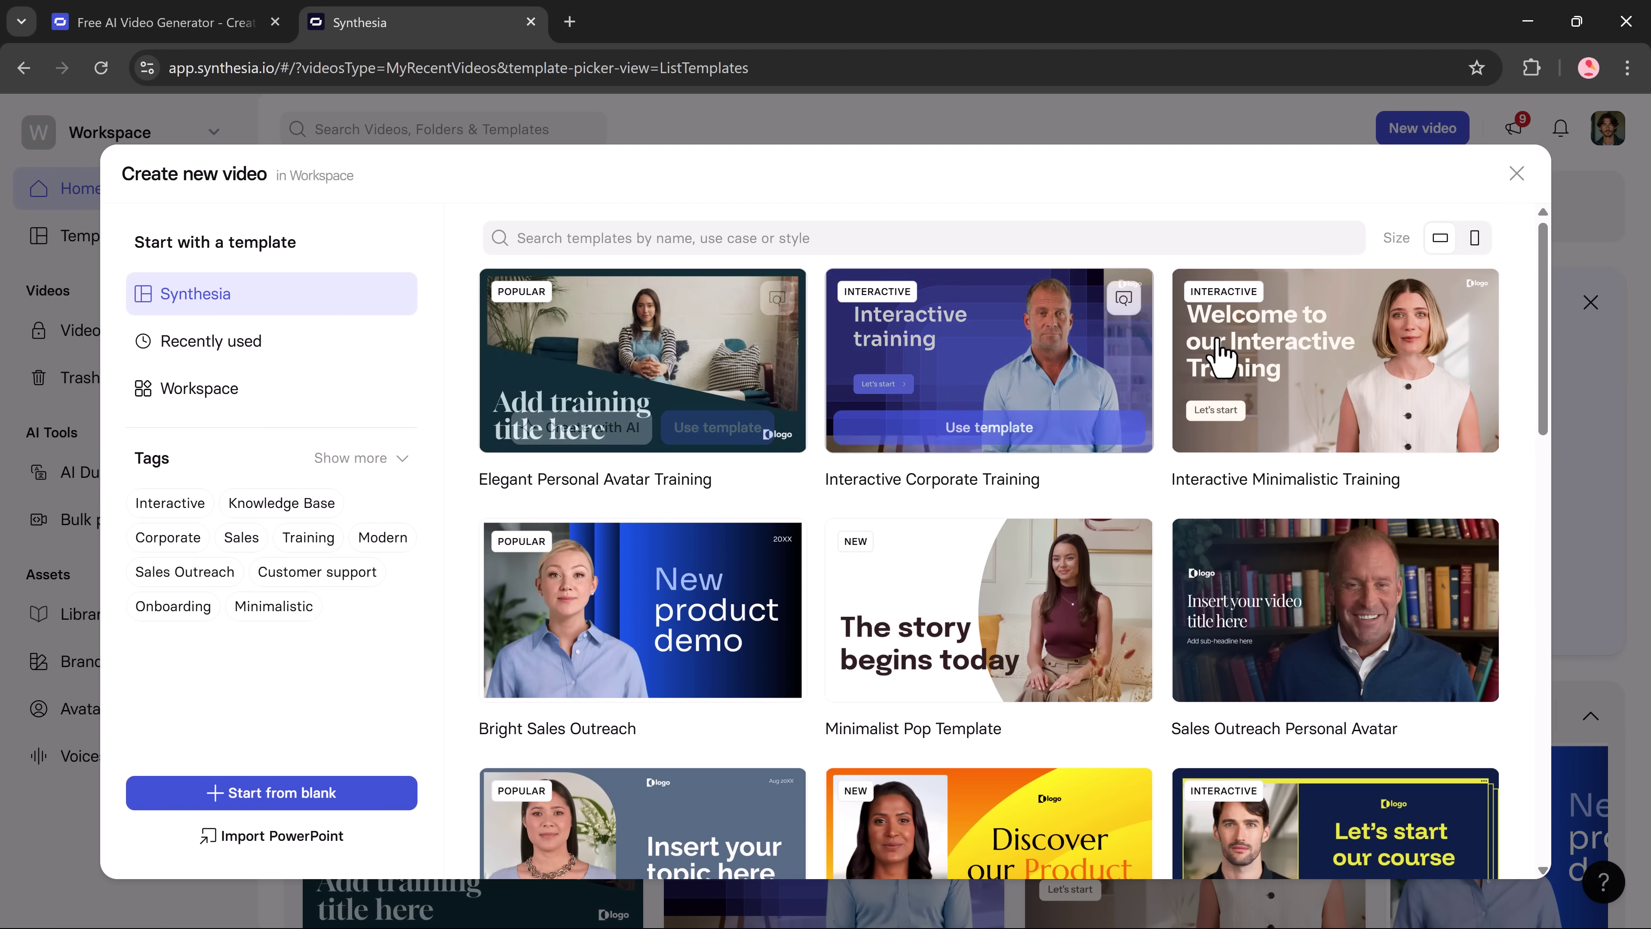
{"action": "mouse_move", "coordinate": [1223, 354]}
{"action": "scroll", "coordinate": [1222, 355], "scroll_direction": "down", "scroll_amount": 8}
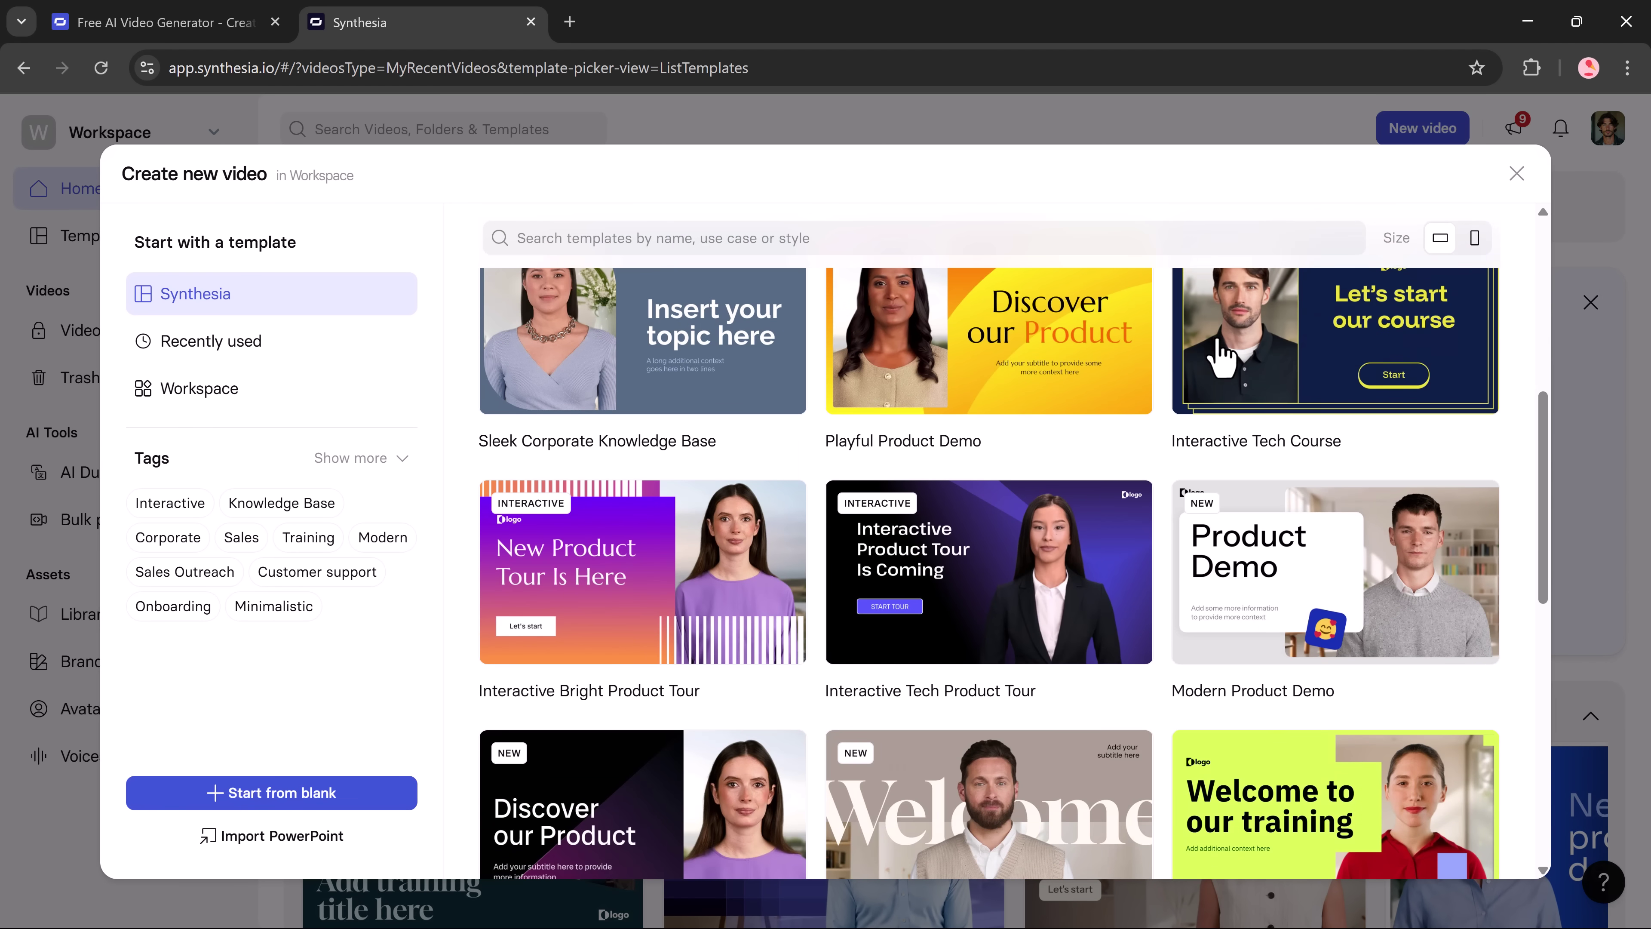
{"action": "scroll", "coordinate": [1222, 354], "scroll_direction": "down", "scroll_amount": 4}
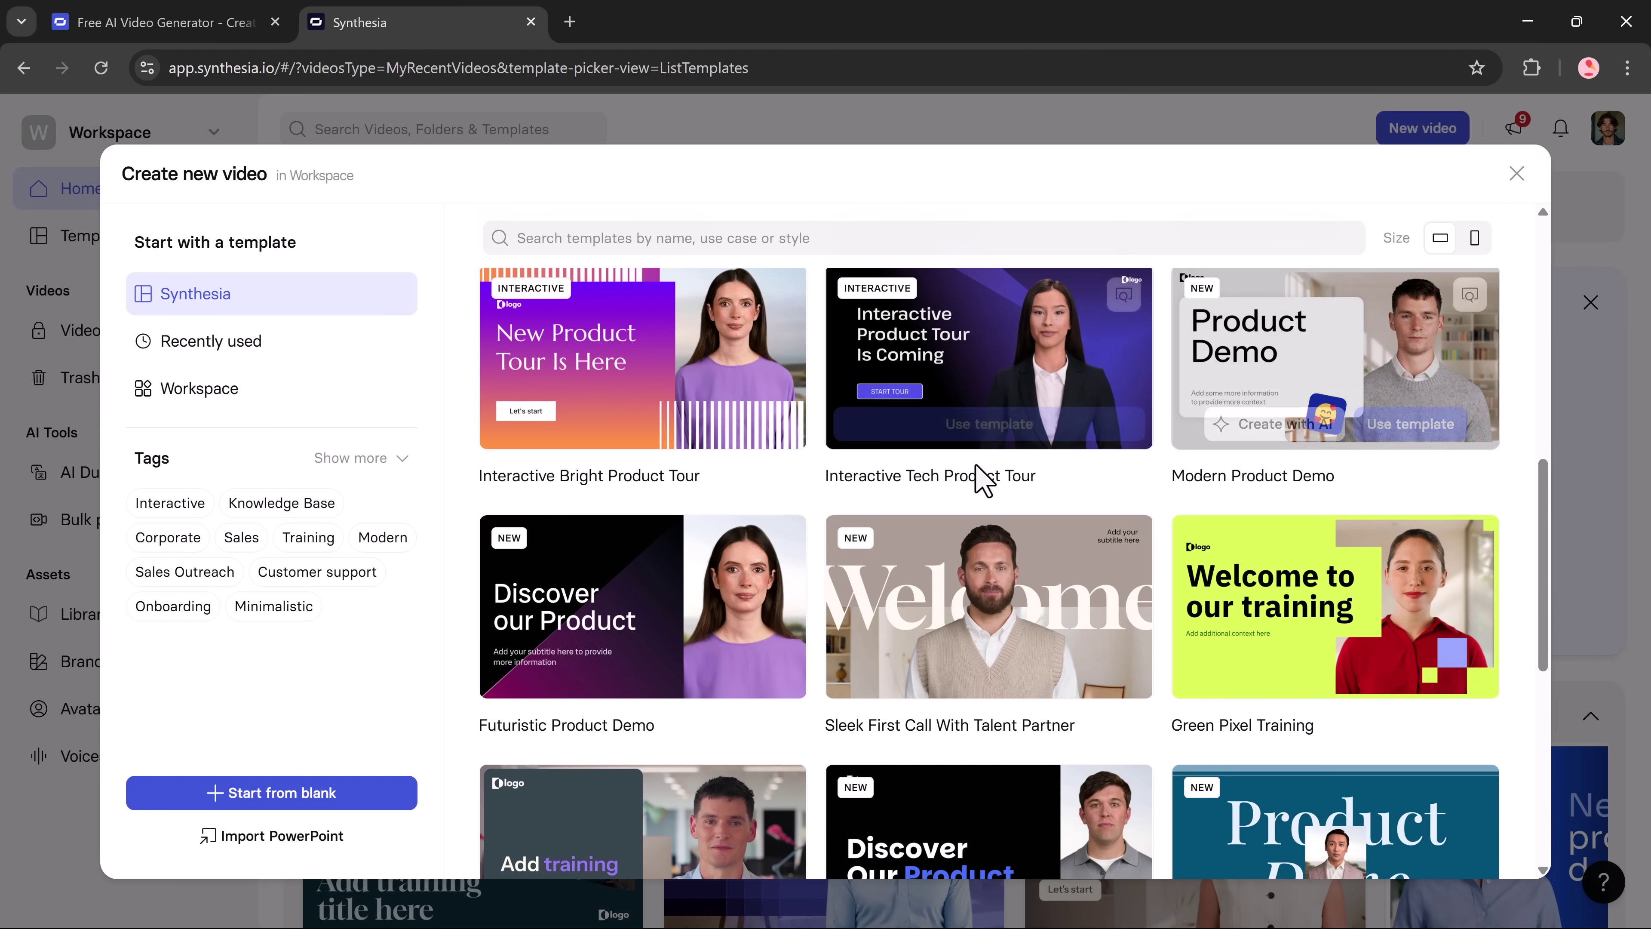
{"action": "scroll", "coordinate": [810, 561], "scroll_direction": "up", "scroll_amount": 2}
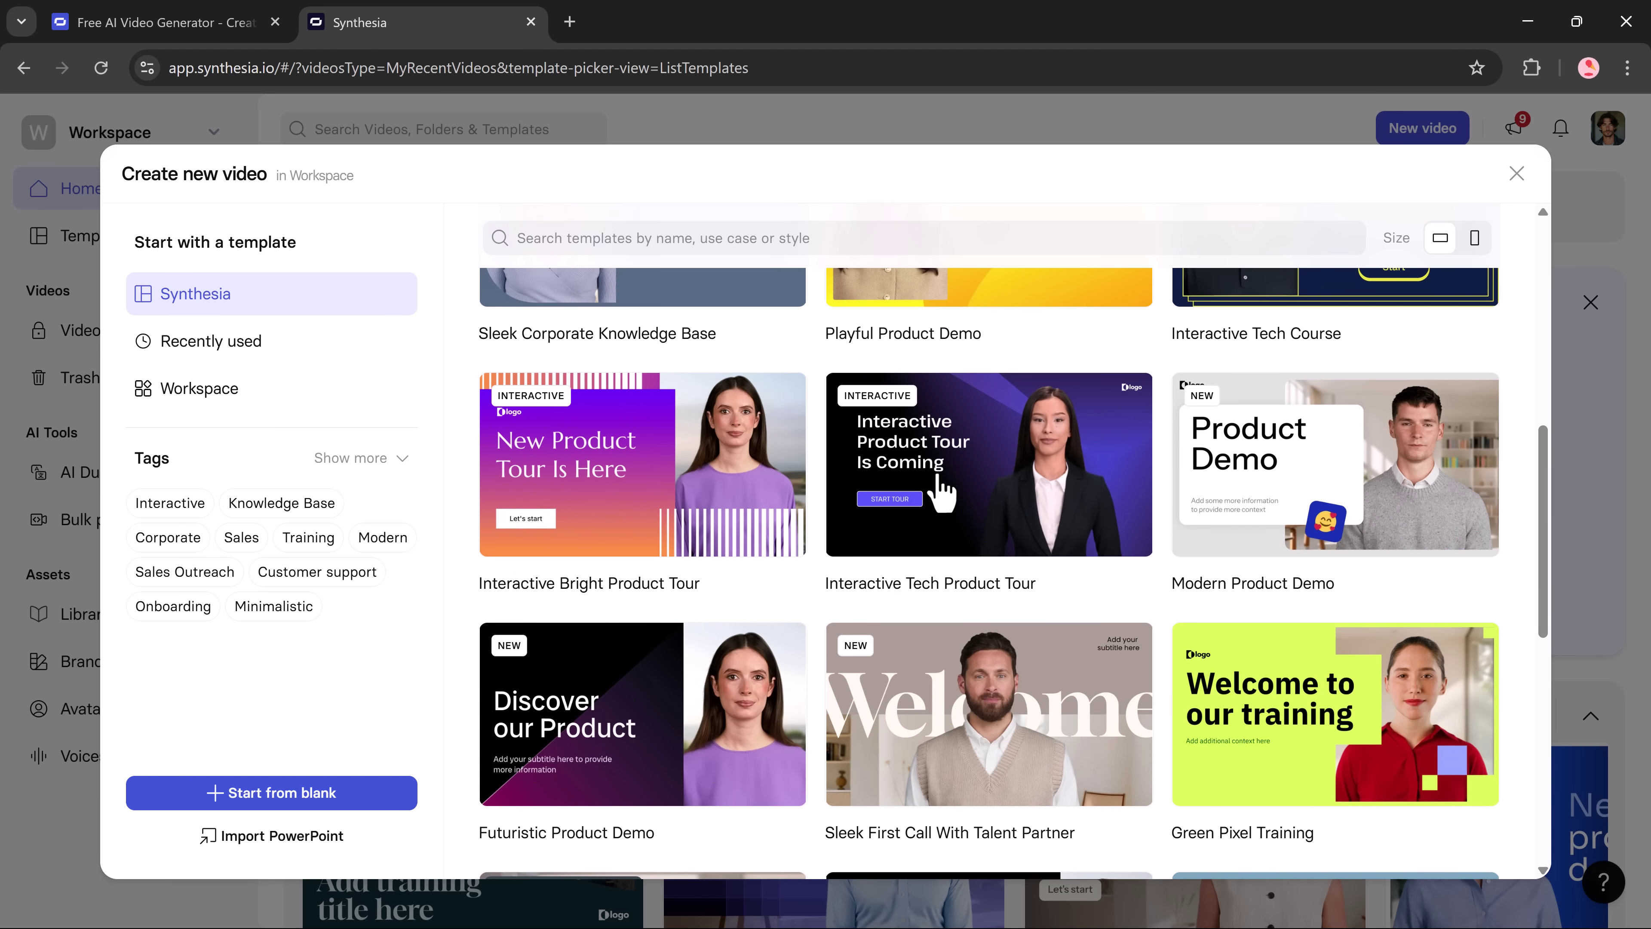
{"action": "mouse_move", "coordinate": [975, 468]}
{"action": "scroll", "coordinate": [975, 468], "scroll_direction": "up", "scroll_amount": 6}
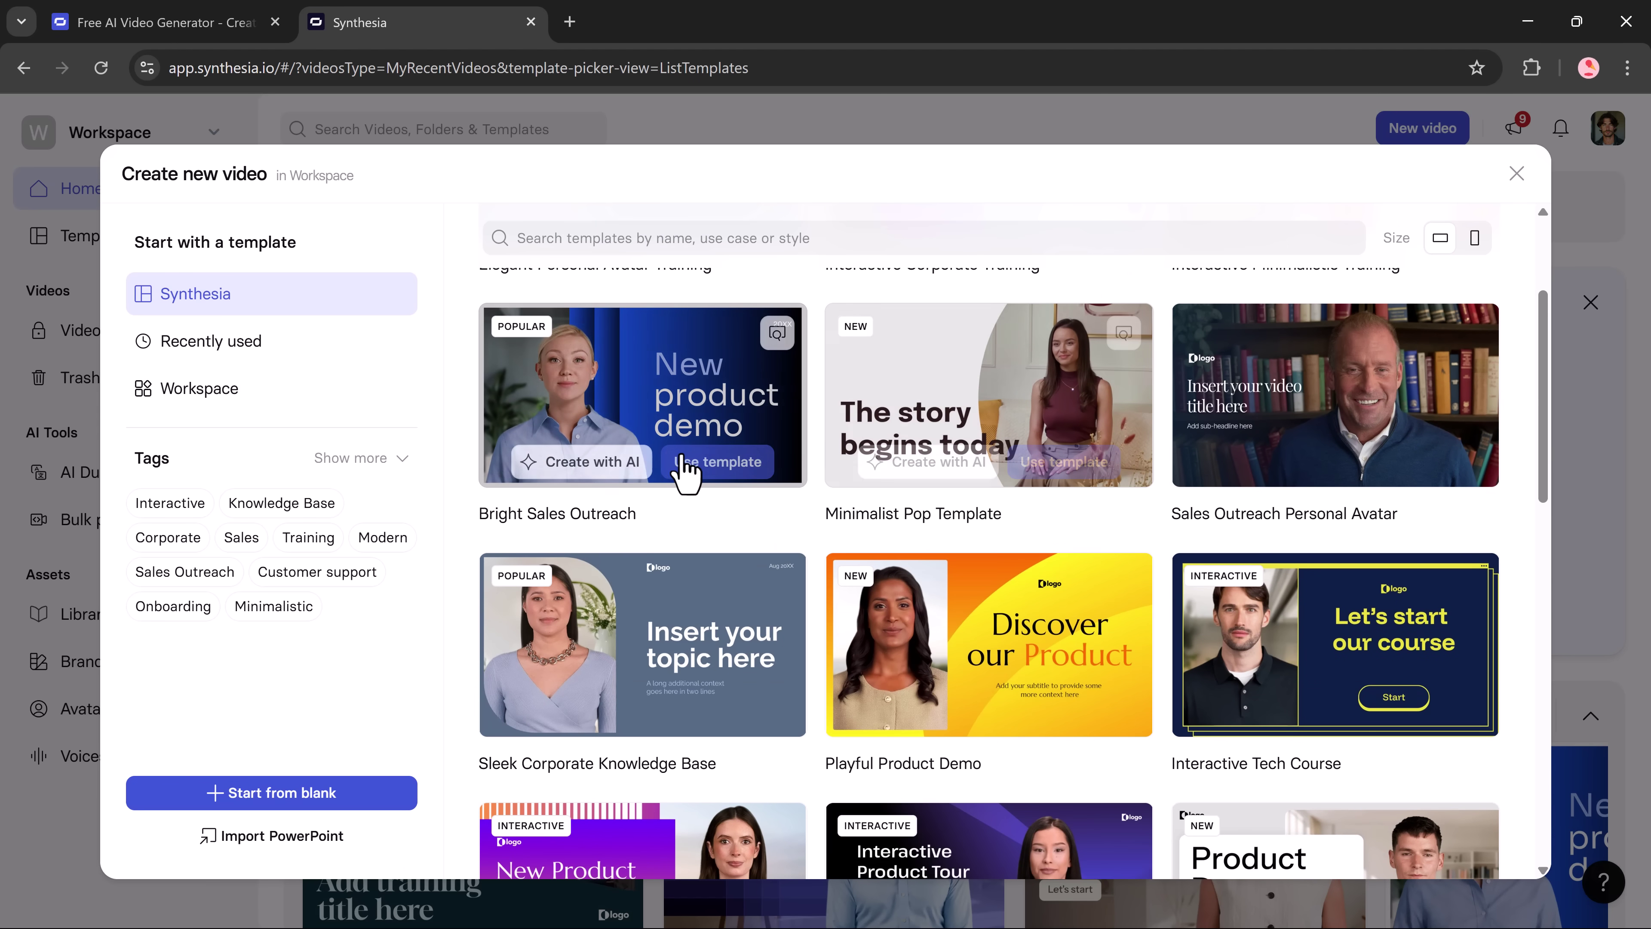
{"action": "scroll", "coordinate": [842, 481], "scroll_direction": "down", "scroll_amount": 3}
{"action": "mouse_move", "coordinate": [1398, 695]}
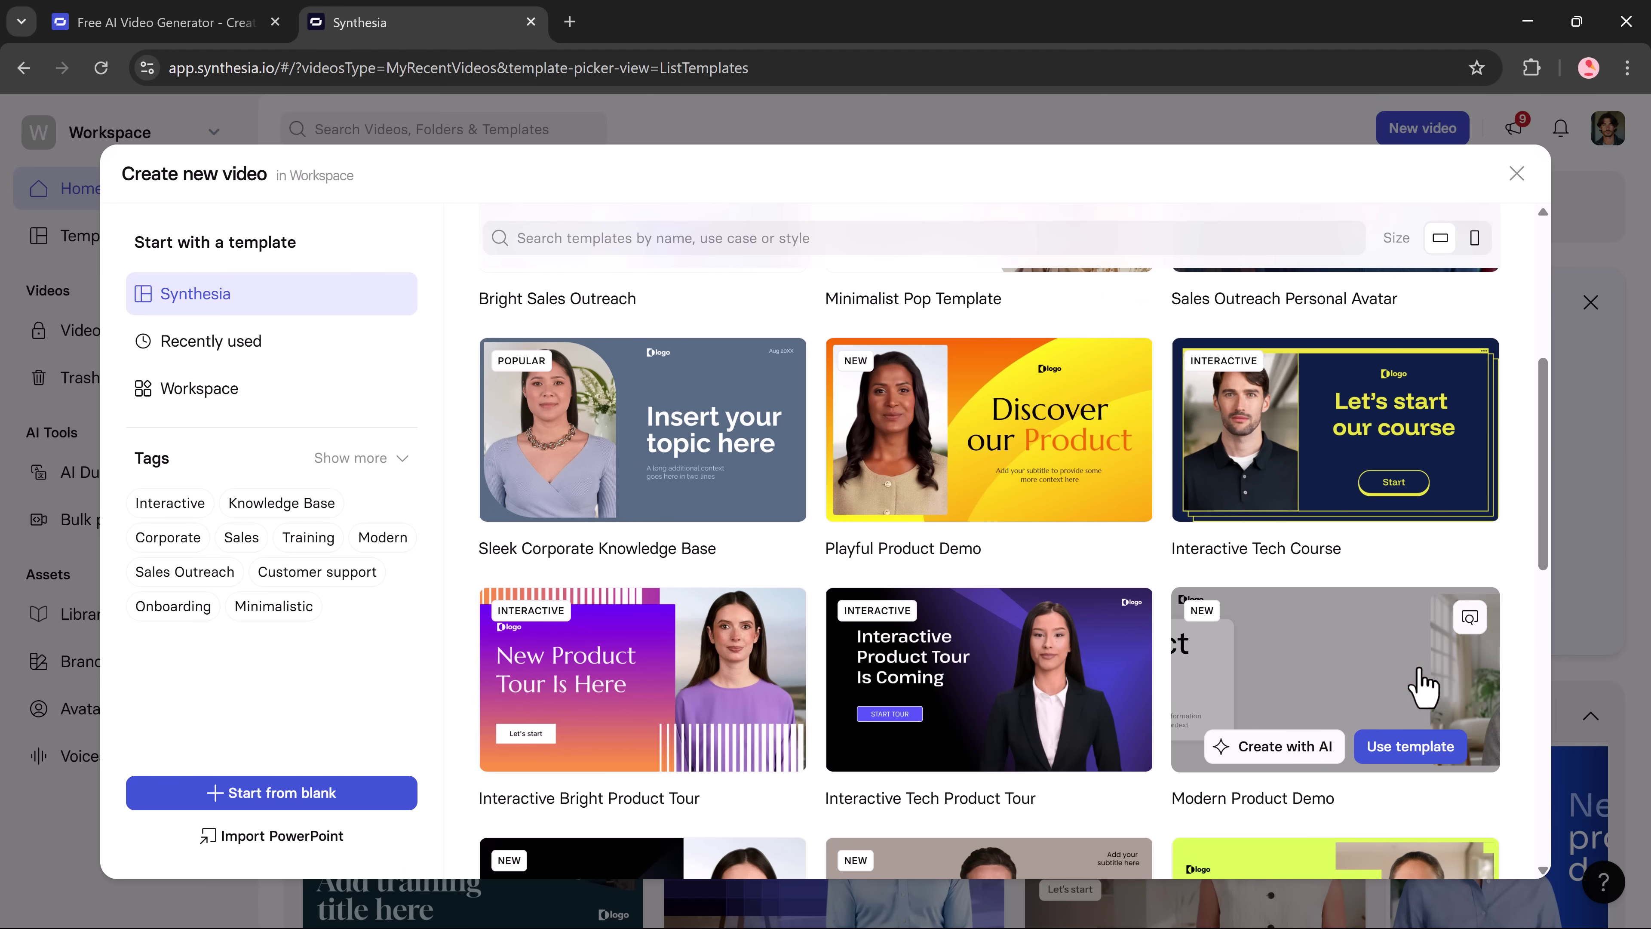
Use the Modern Product Demo template, then enlarge the presenter avatar and move it top right
{"action": "left_click", "coordinate": [1411, 748]}
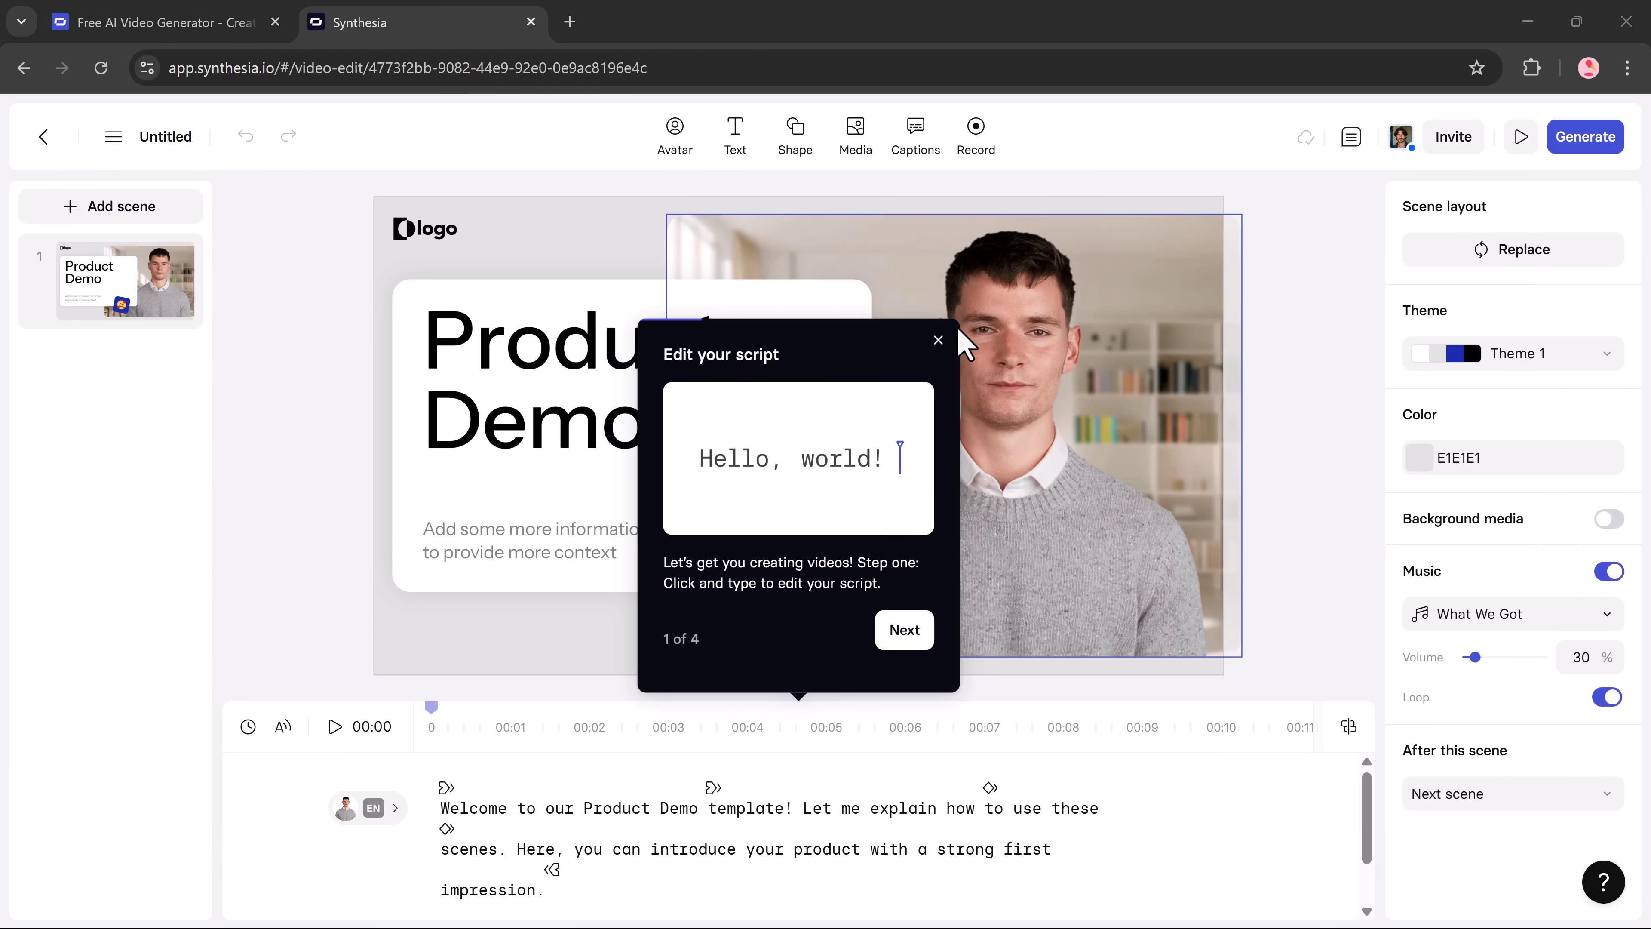
{"action": "left_click", "coordinate": [938, 340]}
{"action": "left_click", "coordinate": [1027, 426]}
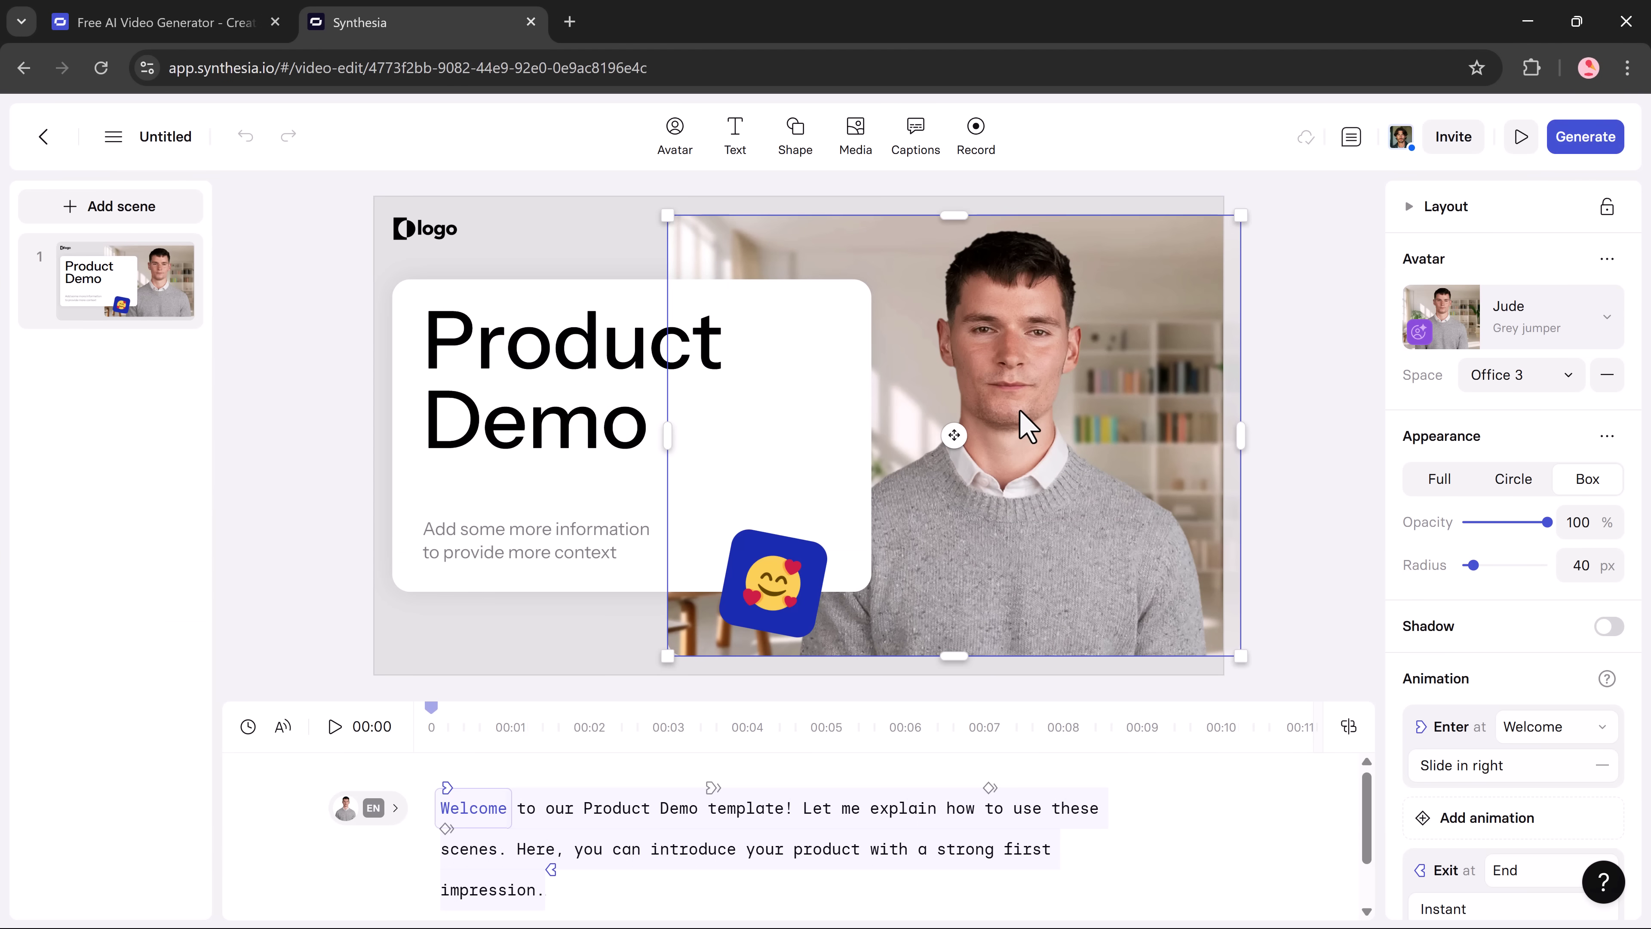
{"action": "left_click_drag", "start_coordinate": [676, 221], "coordinate": [589, 200]}
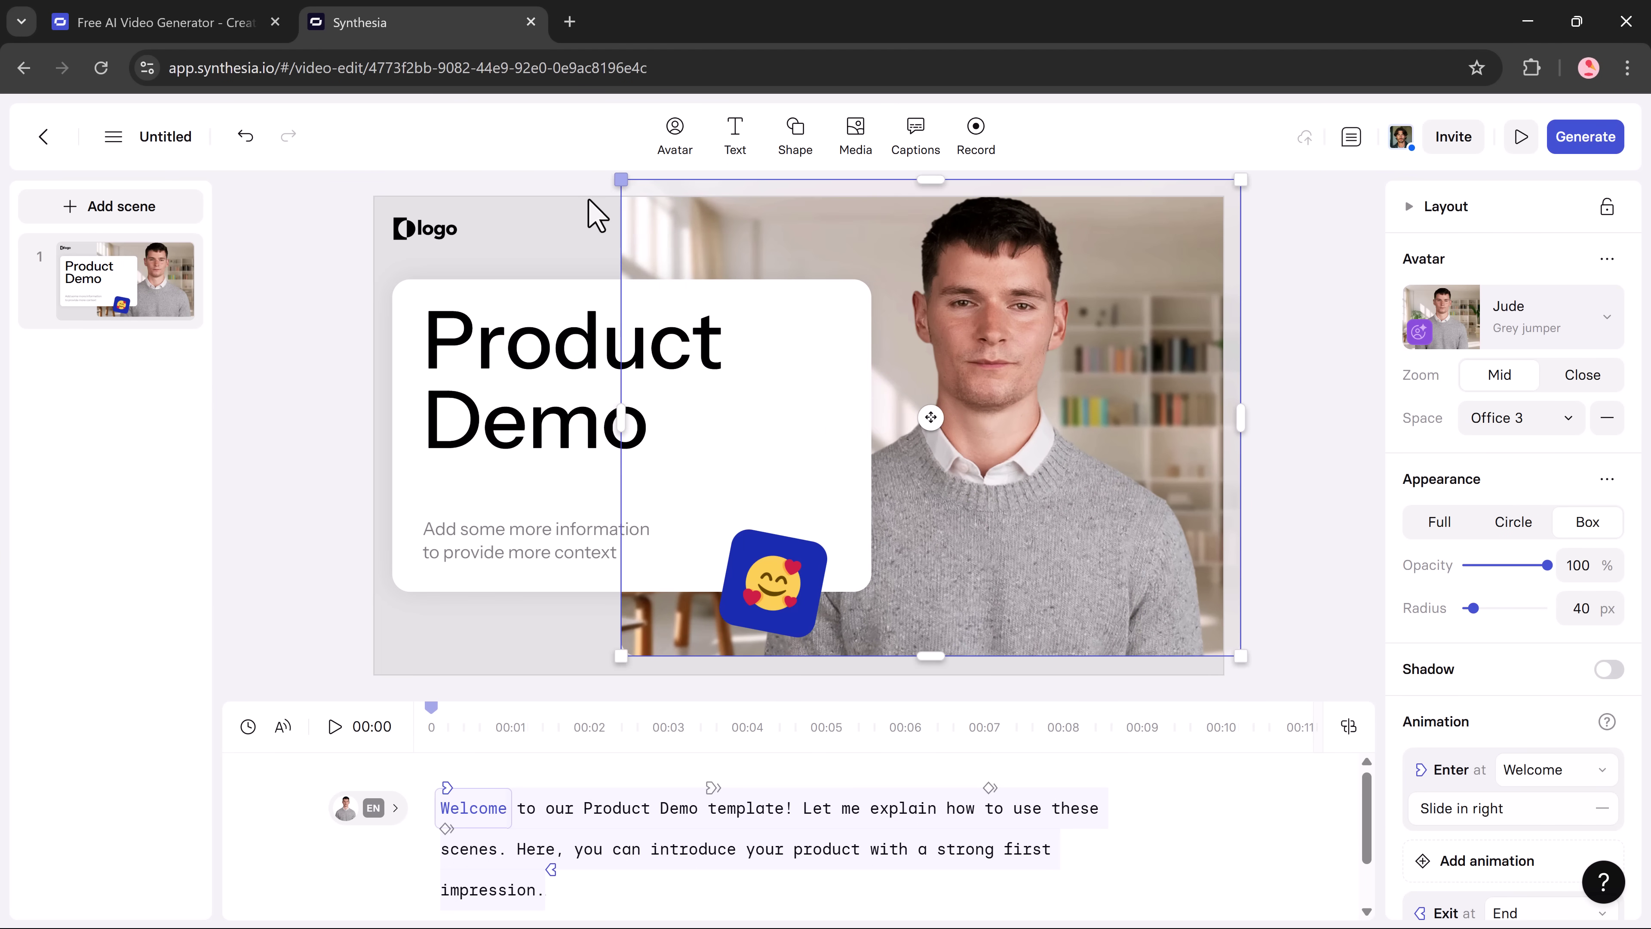
{"action": "left_click_drag", "start_coordinate": [988, 332], "coordinate": [989, 349]}
{"action": "left_click", "coordinate": [1294, 369]}
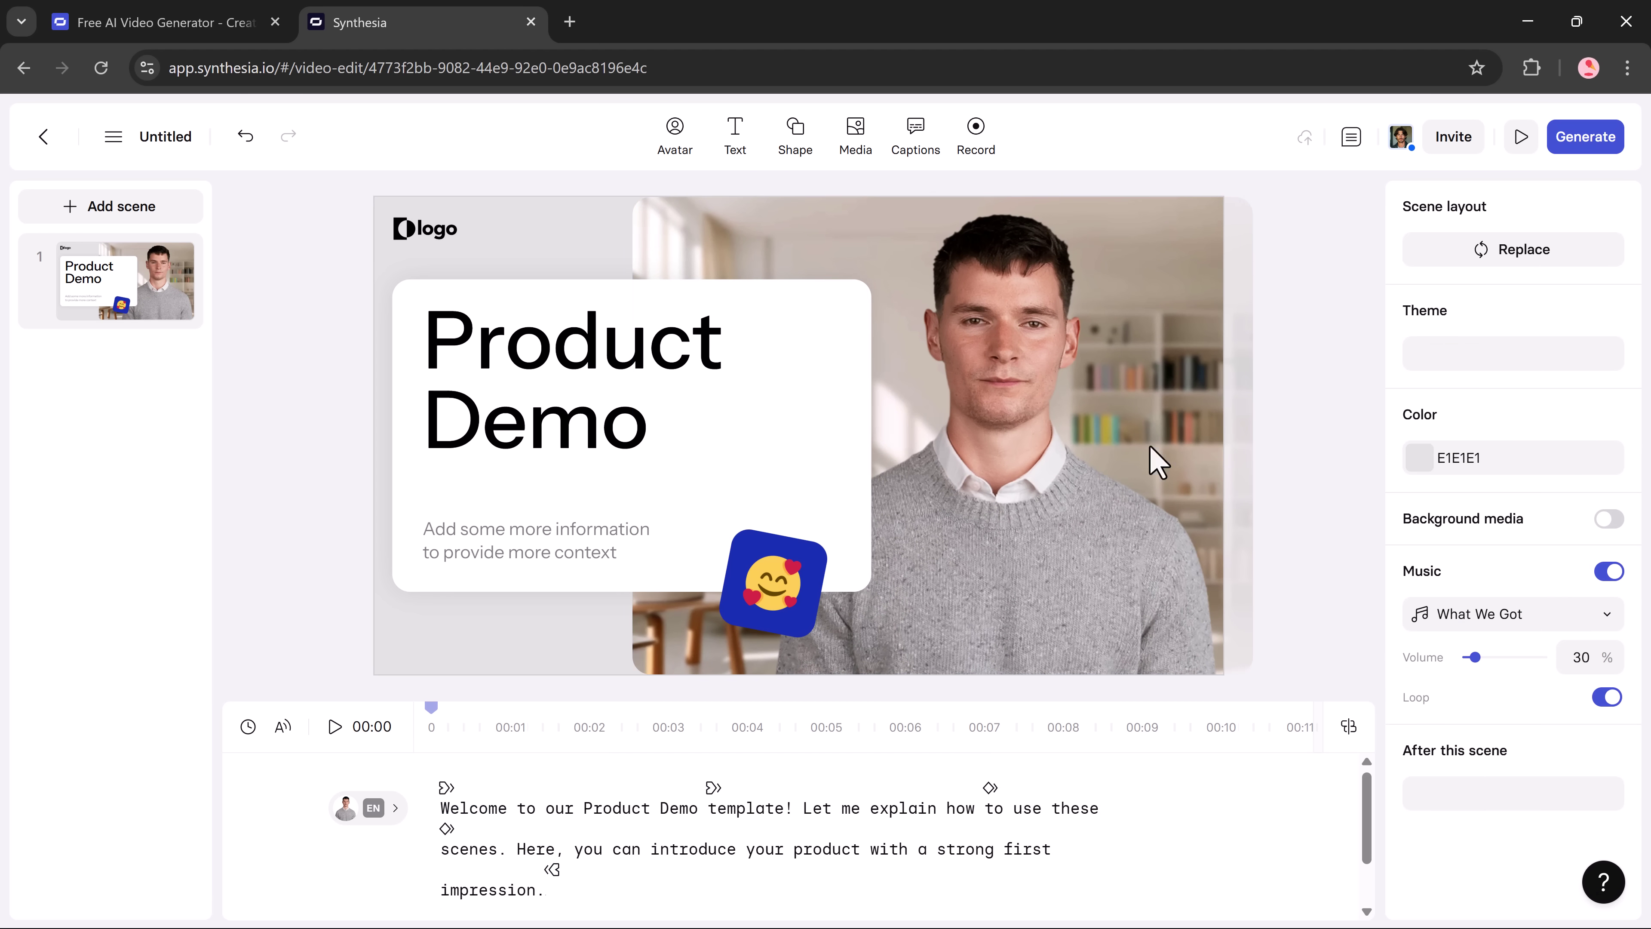
Preview the EN-GB voices Ali - Confident, Jad - Warm and Finn - Clear
{"action": "mouse_move", "coordinate": [391, 809]}
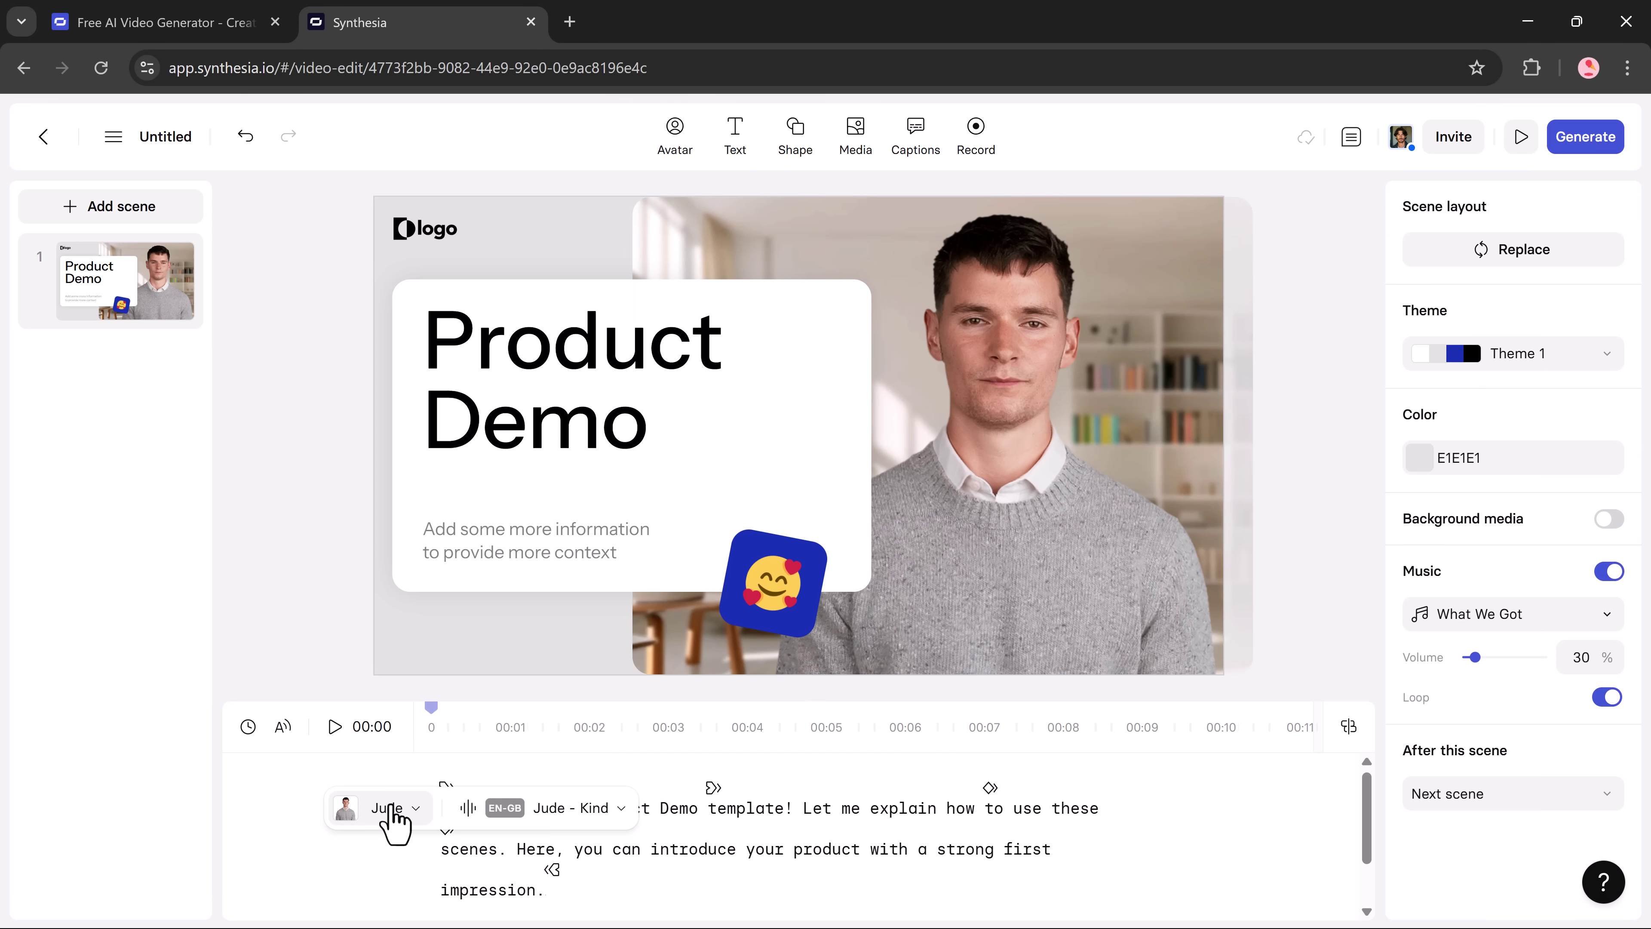
{"action": "left_click", "coordinate": [414, 810]}
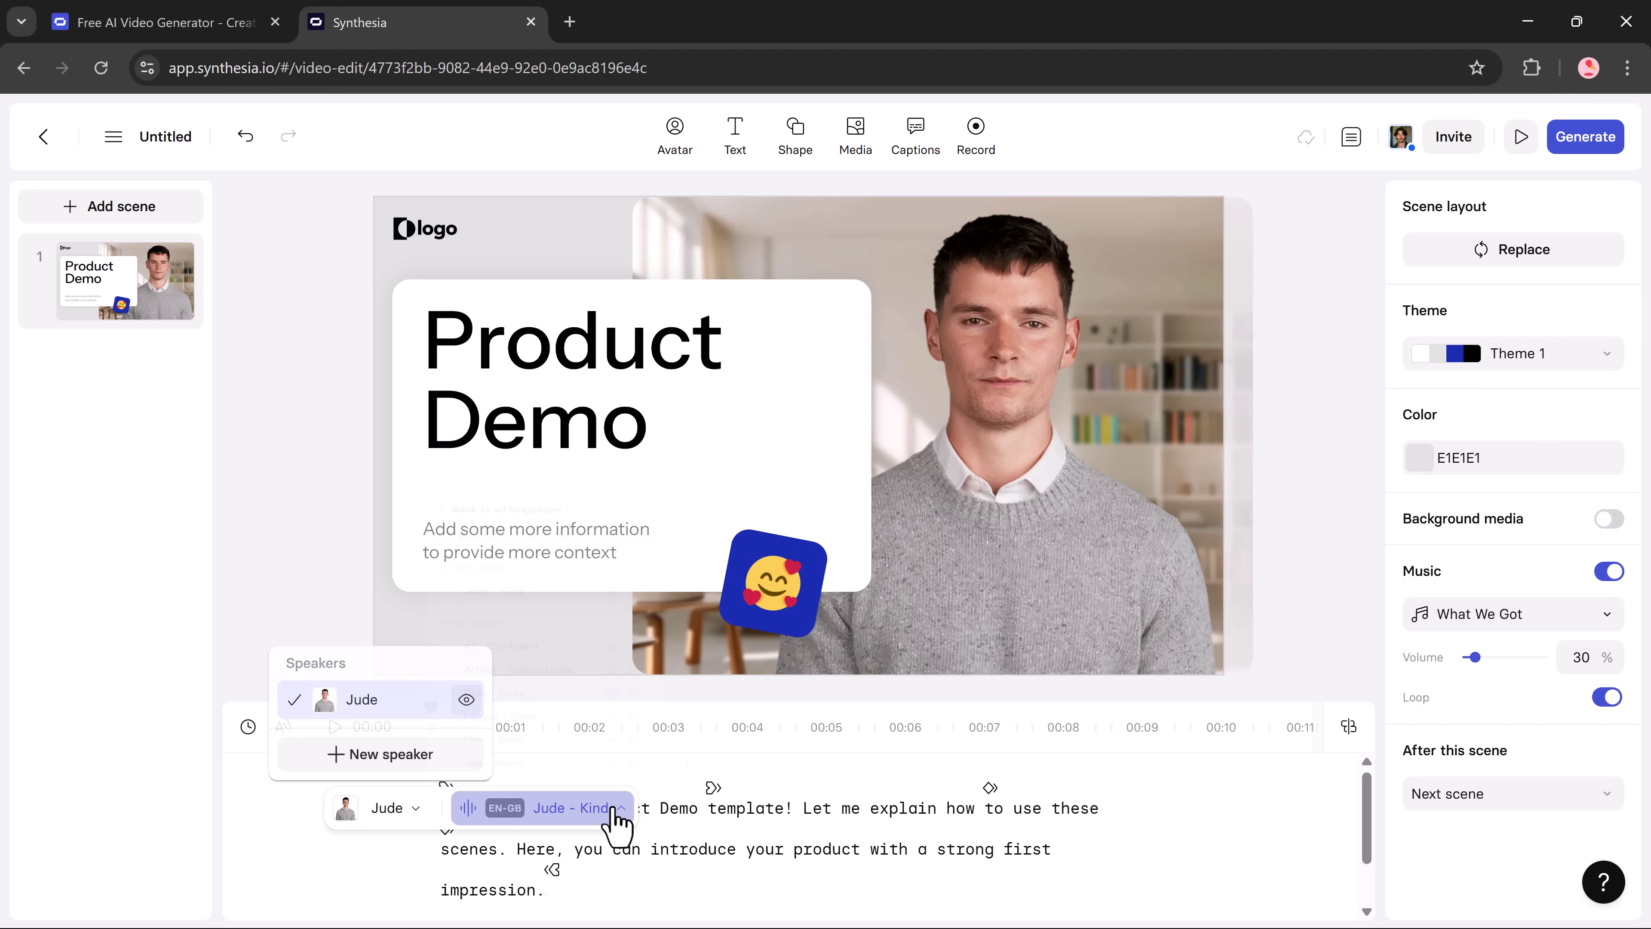
{"action": "left_click", "coordinate": [550, 810]}
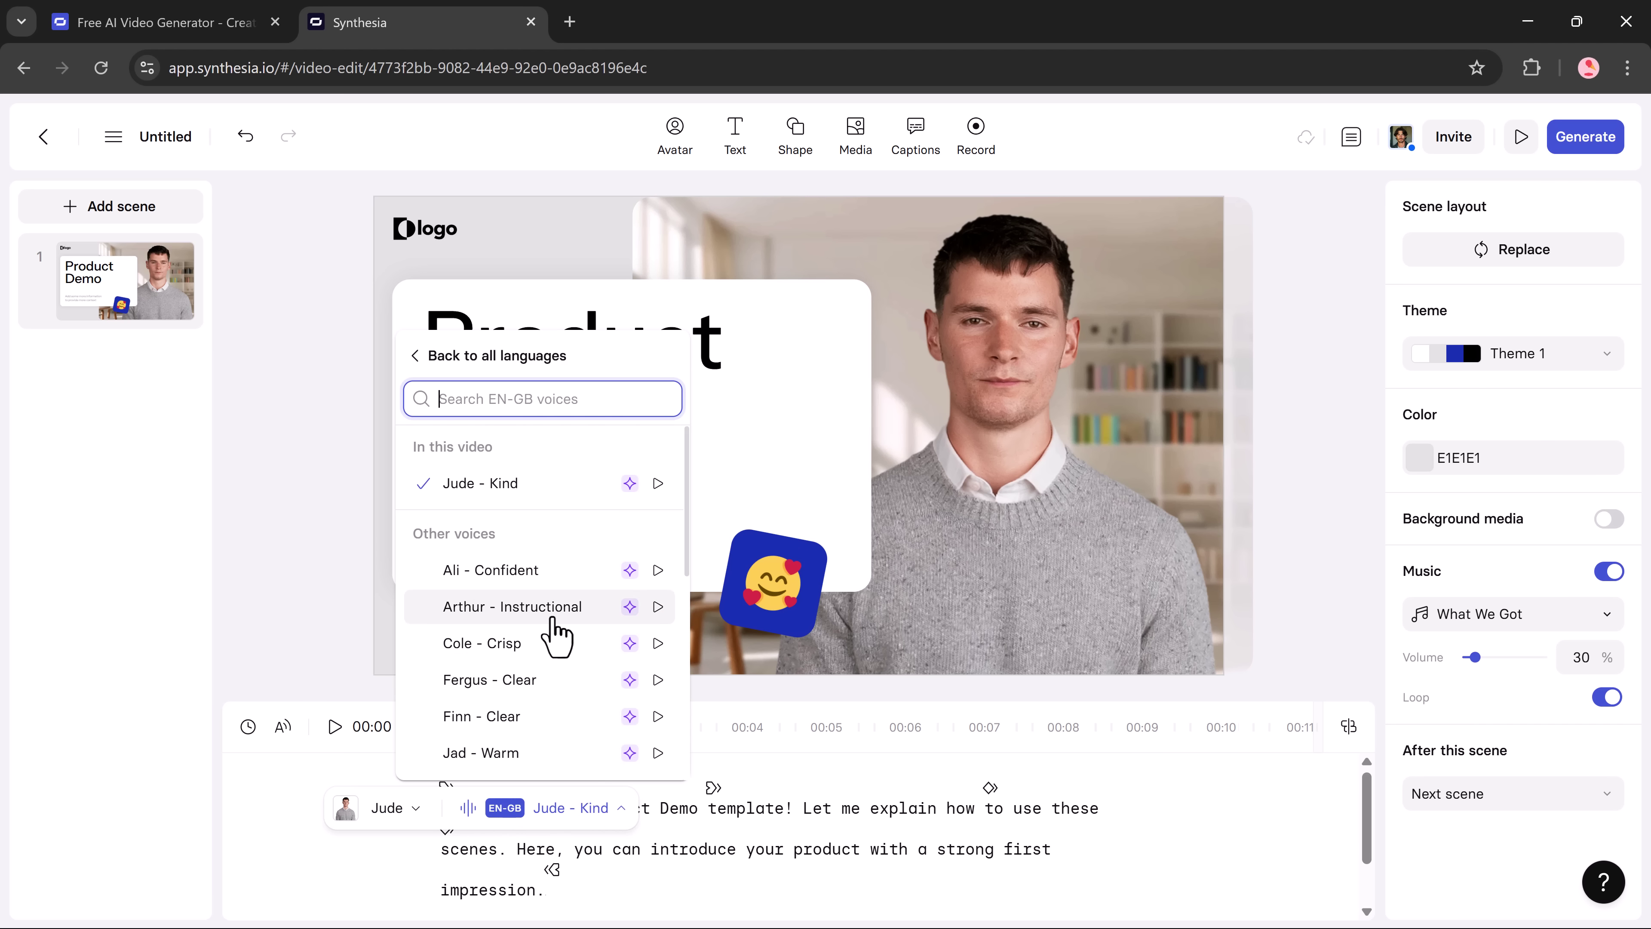
{"action": "left_click", "coordinate": [656, 571]}
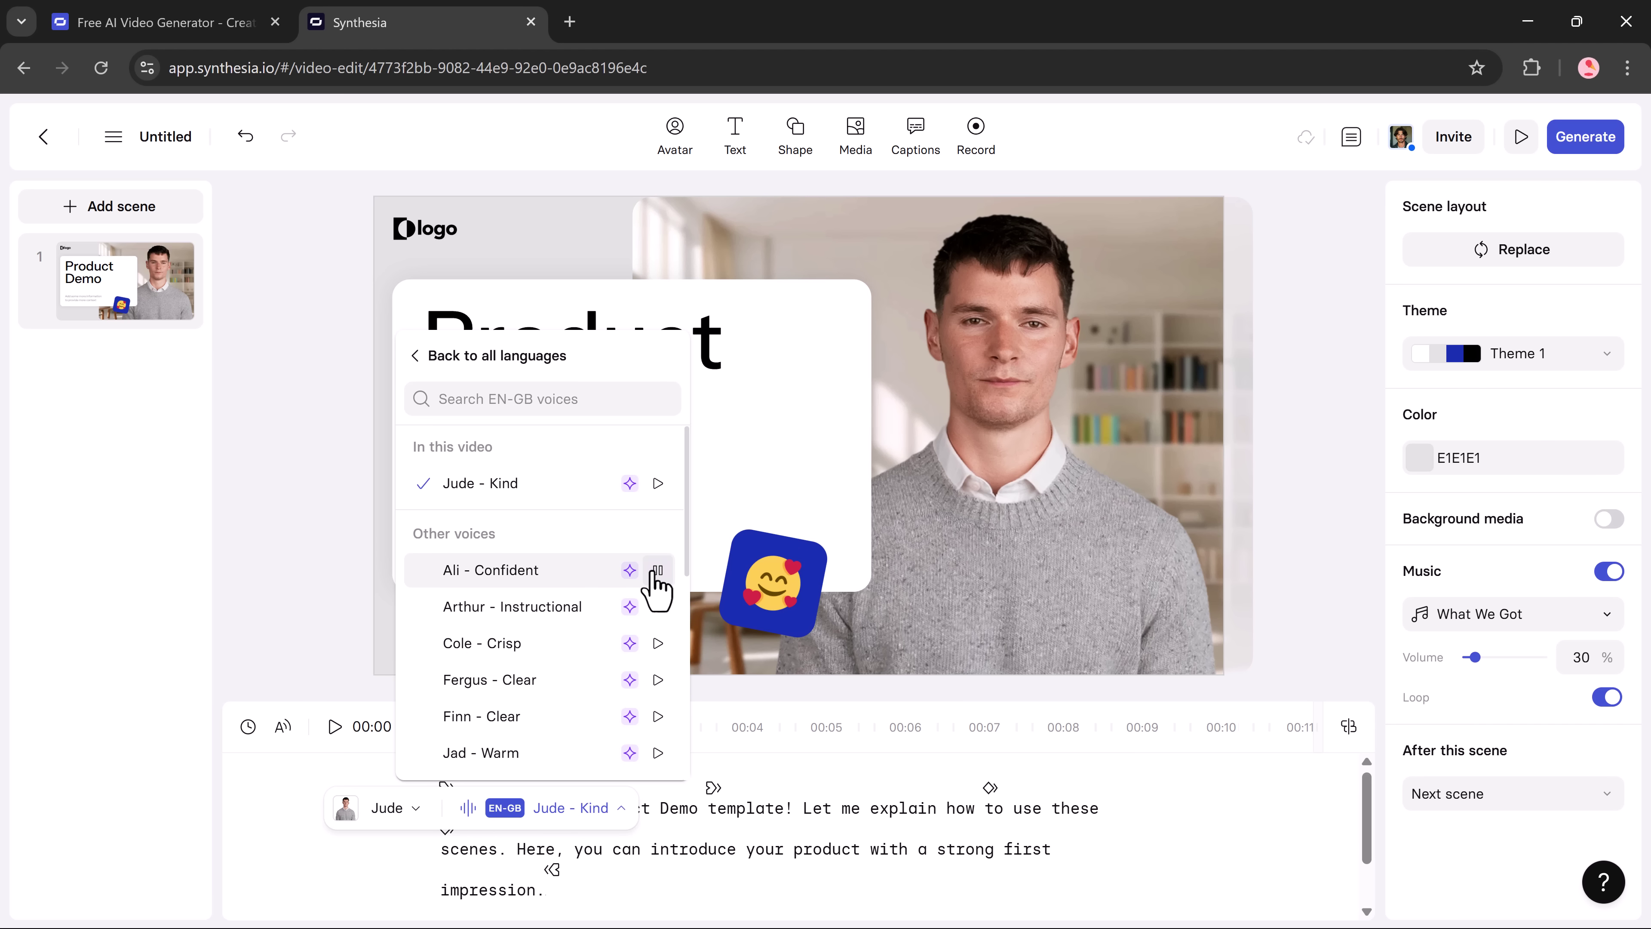
{"action": "scroll", "coordinate": [579, 637], "scroll_direction": "down", "scroll_amount": 2}
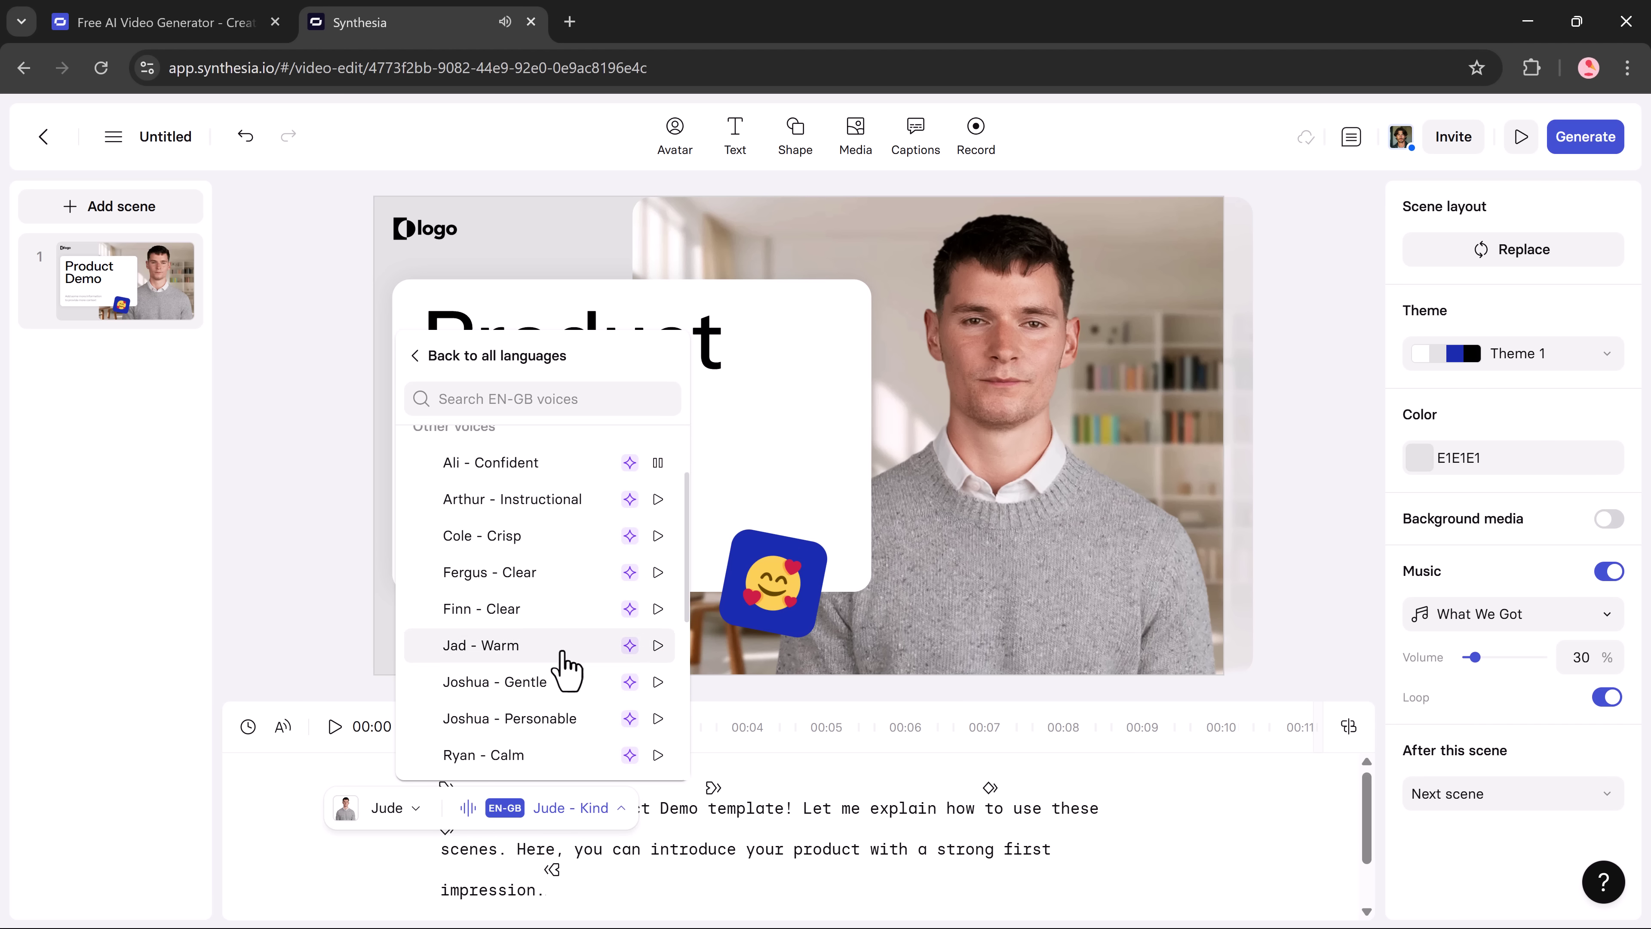
{"action": "left_click", "coordinate": [657, 645]}
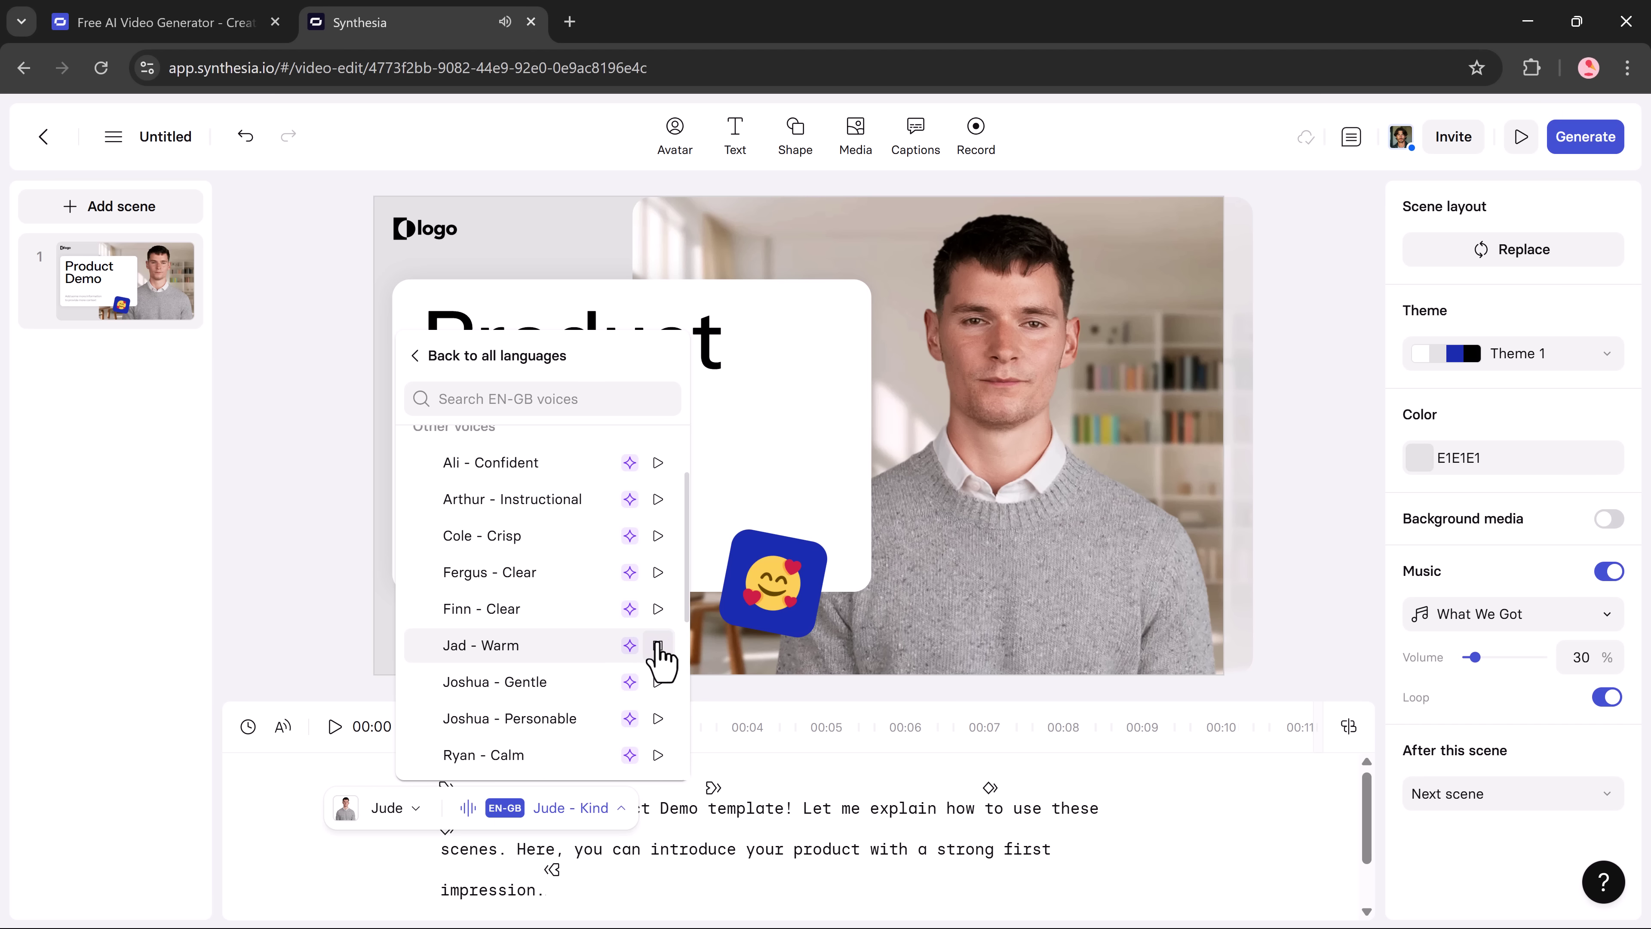
{"action": "left_click", "coordinate": [657, 609]}
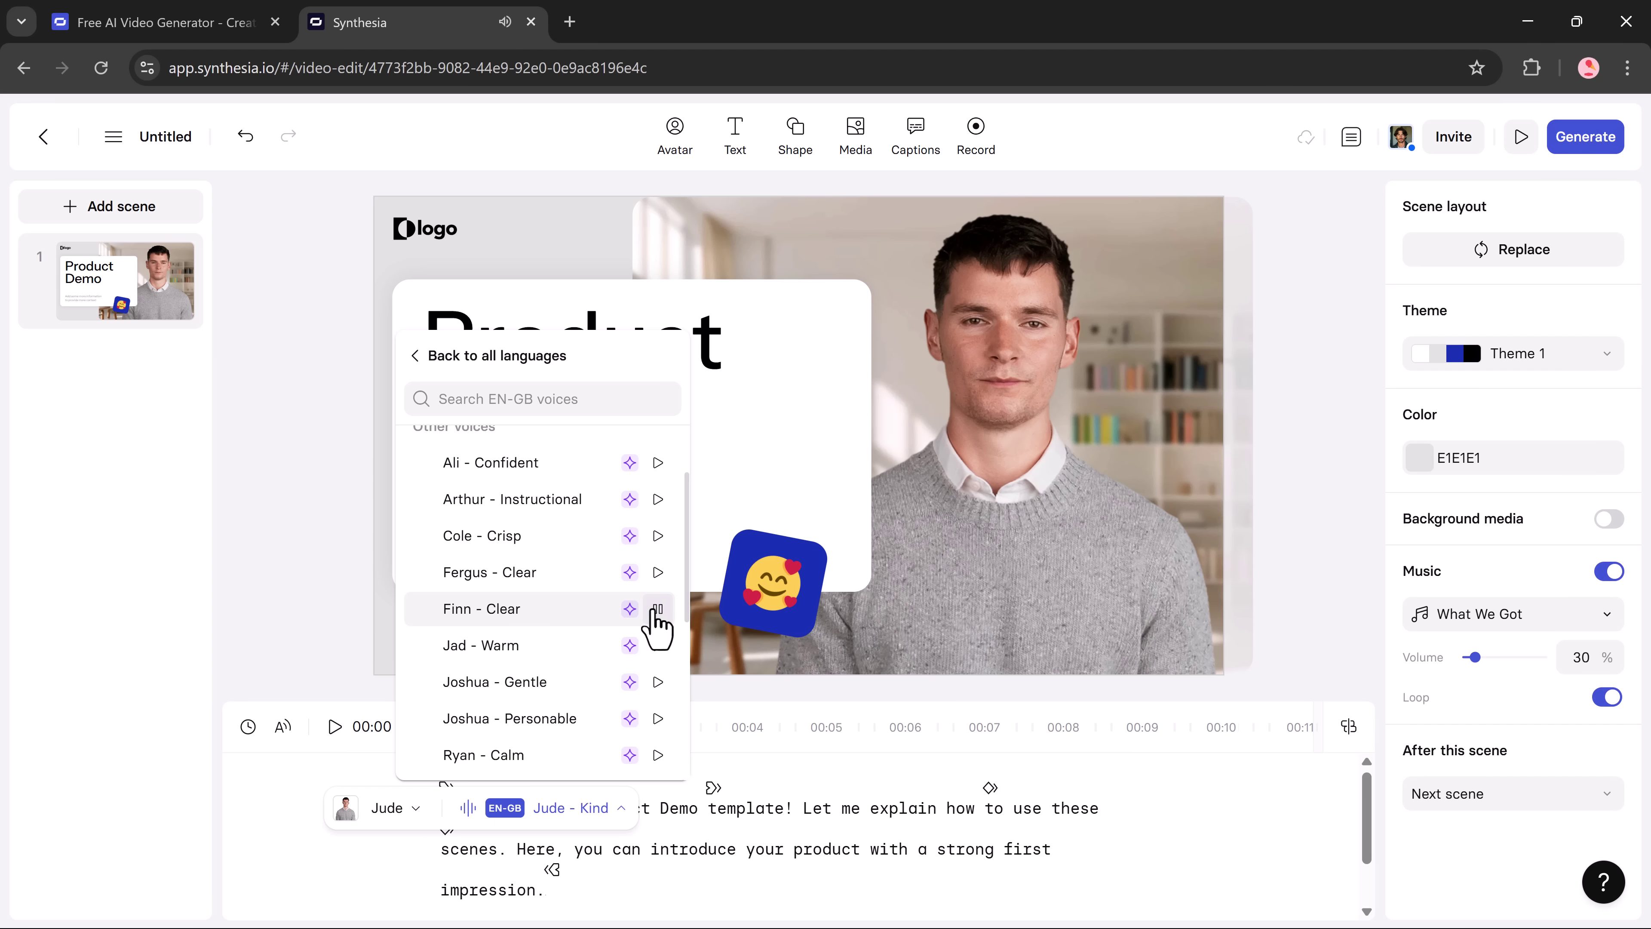
Paste "Hi, I'm Alex, your AI assistant. Let's explore something exciting today!" into the script
{"action": "left_click", "coordinate": [546, 618]}
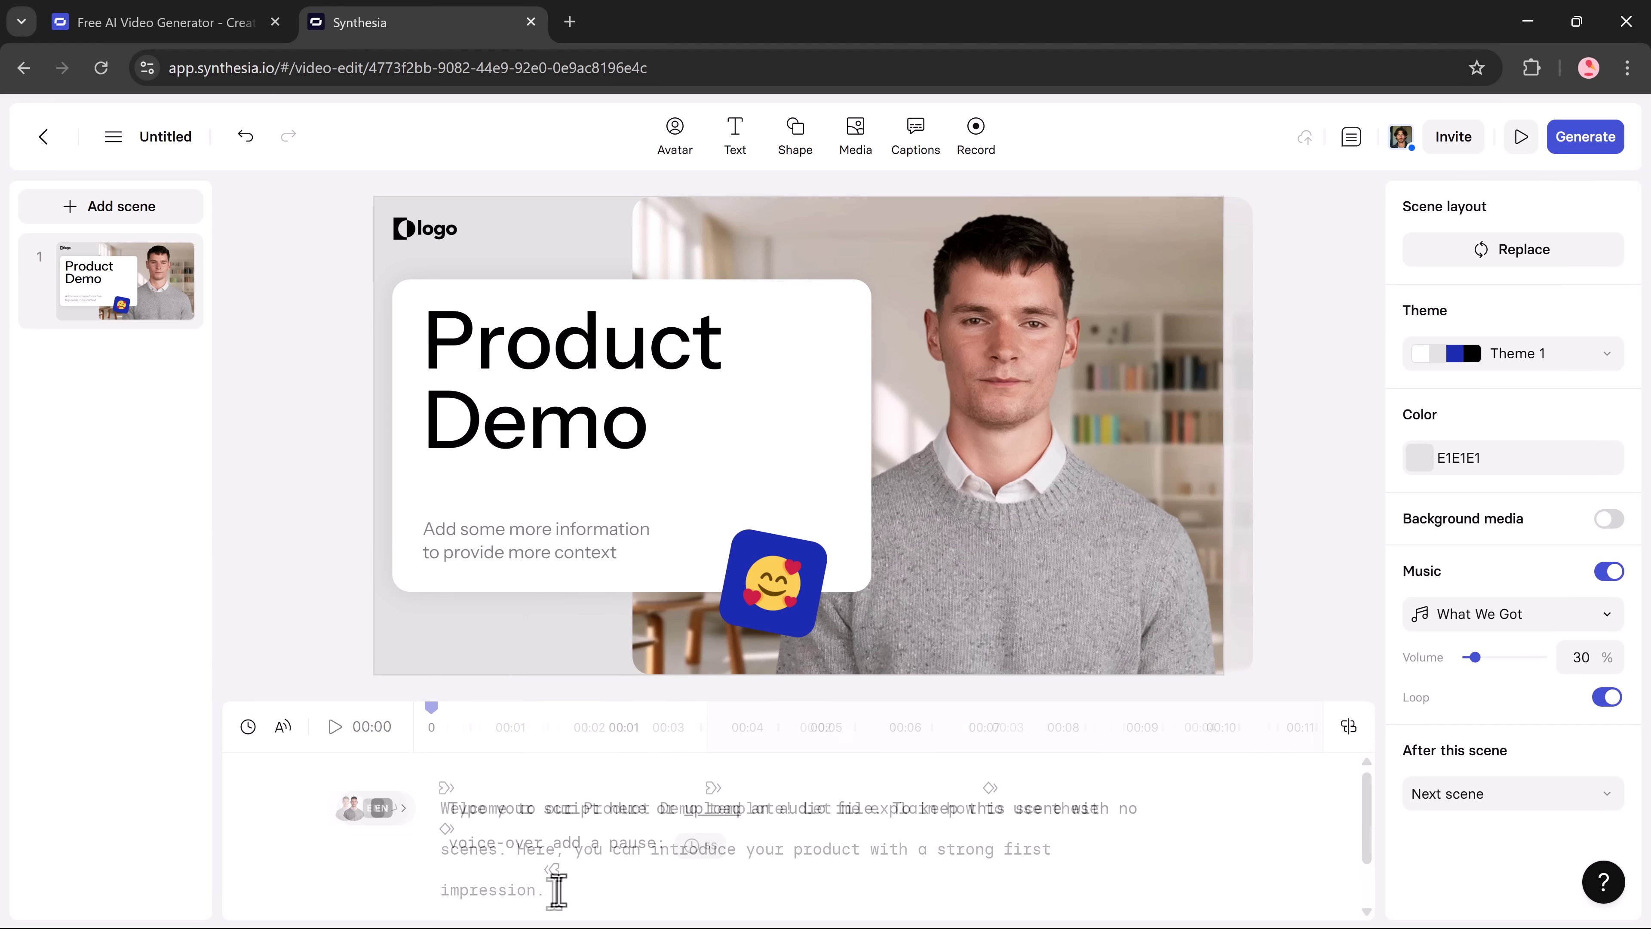
{"action": "left_click", "coordinate": [553, 823]}
{"action": "type", "text": "\"Hi, I'm Alex, your AI assistant. Let's explore something exciting today!\""}
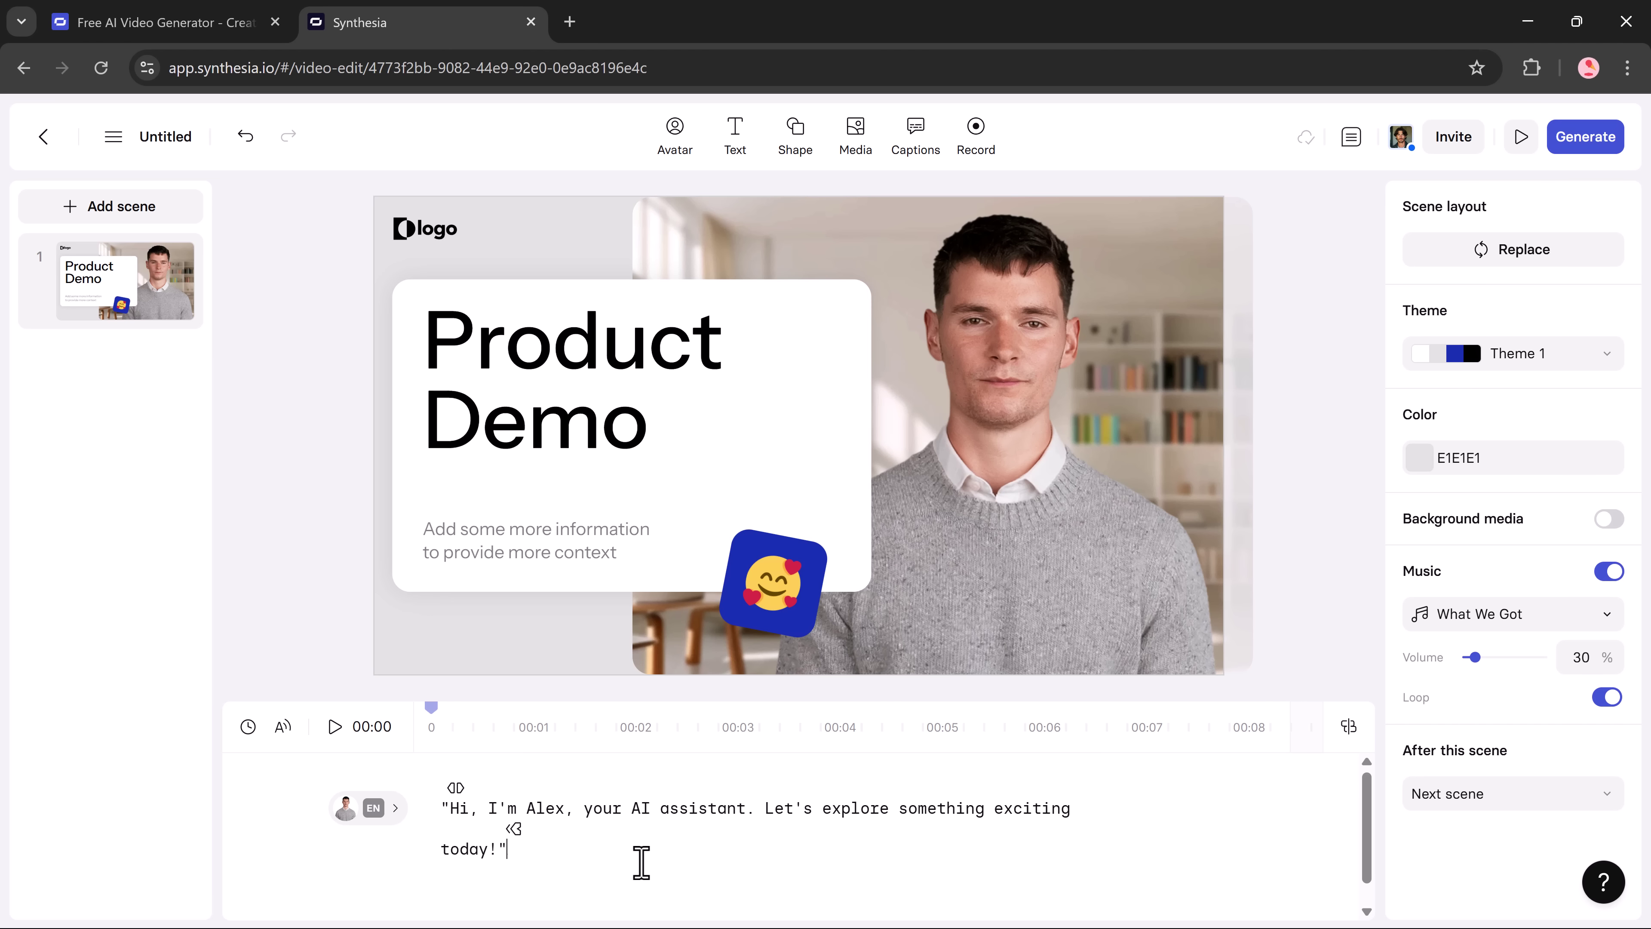
Switch the scene to the 02 numbered-point layout and browse themes and background media
{"action": "left_click", "coordinate": [1554, 260]}
{"action": "mouse_move", "coordinate": [978, 514]}
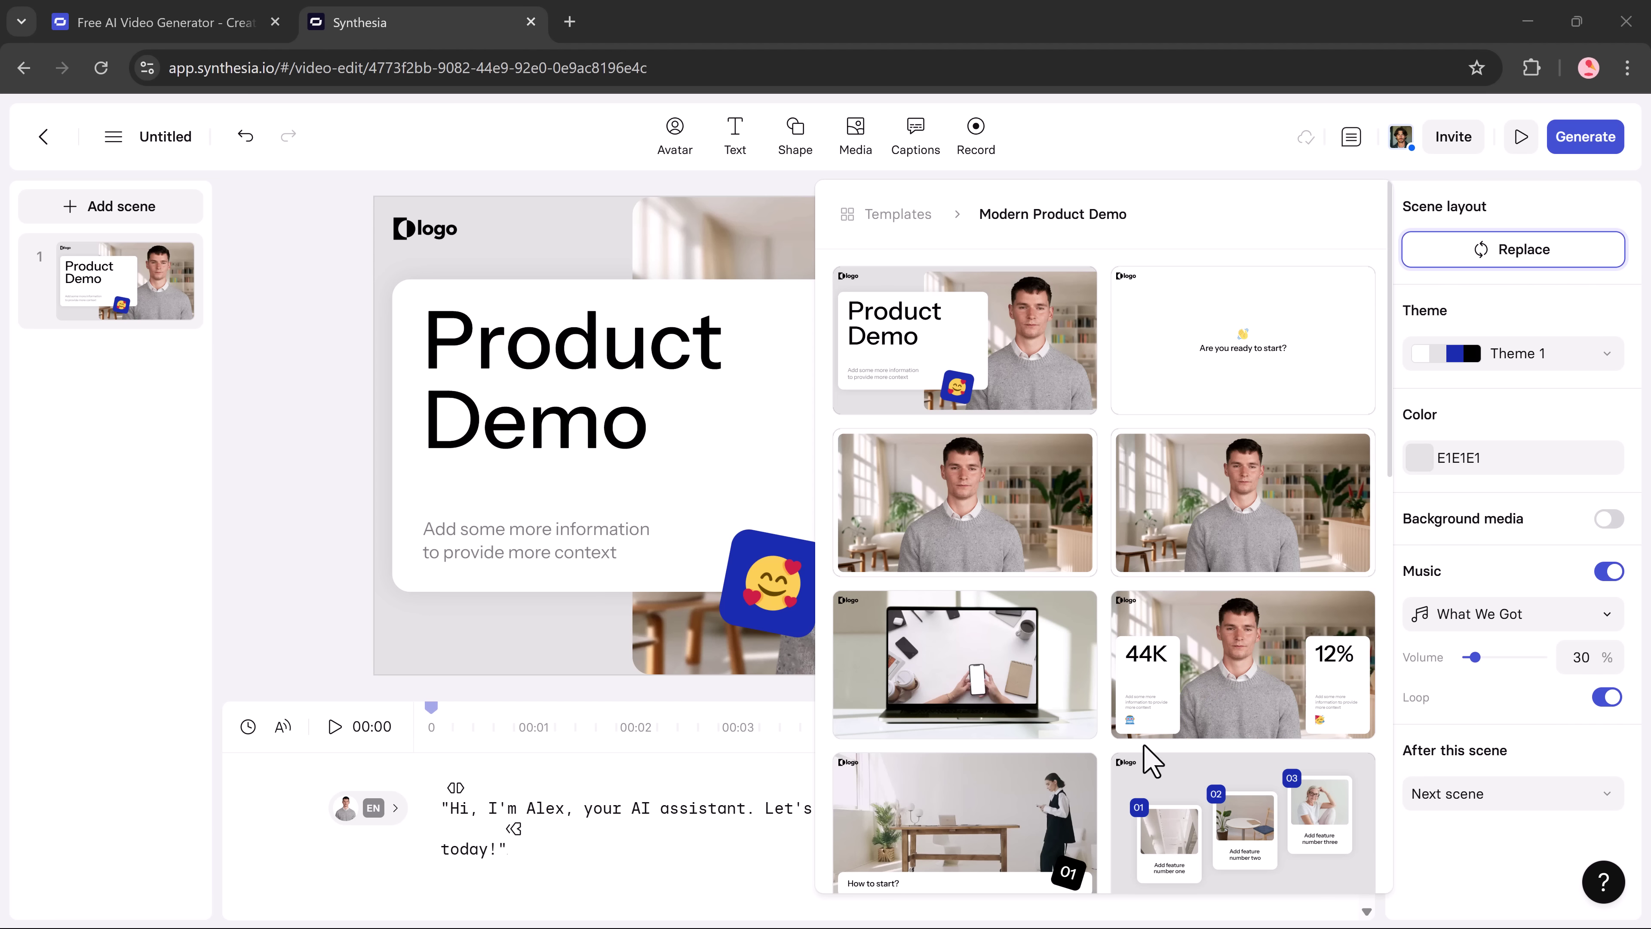
{"action": "left_click", "coordinate": [1152, 760]}
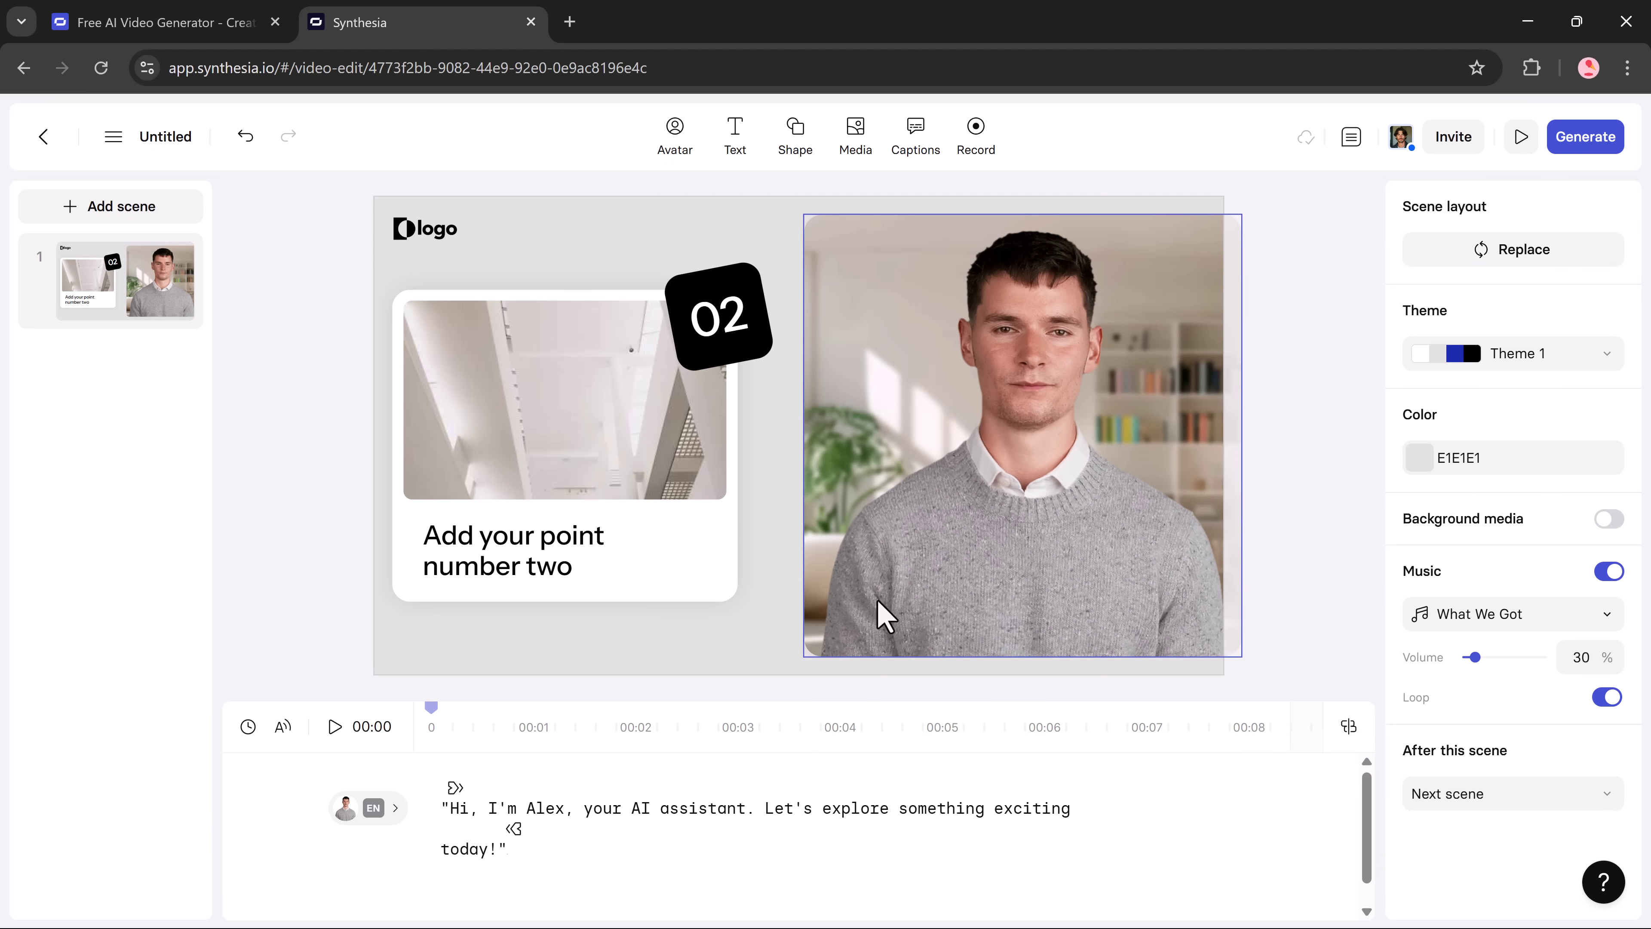
{"action": "left_click", "coordinate": [1515, 353]}
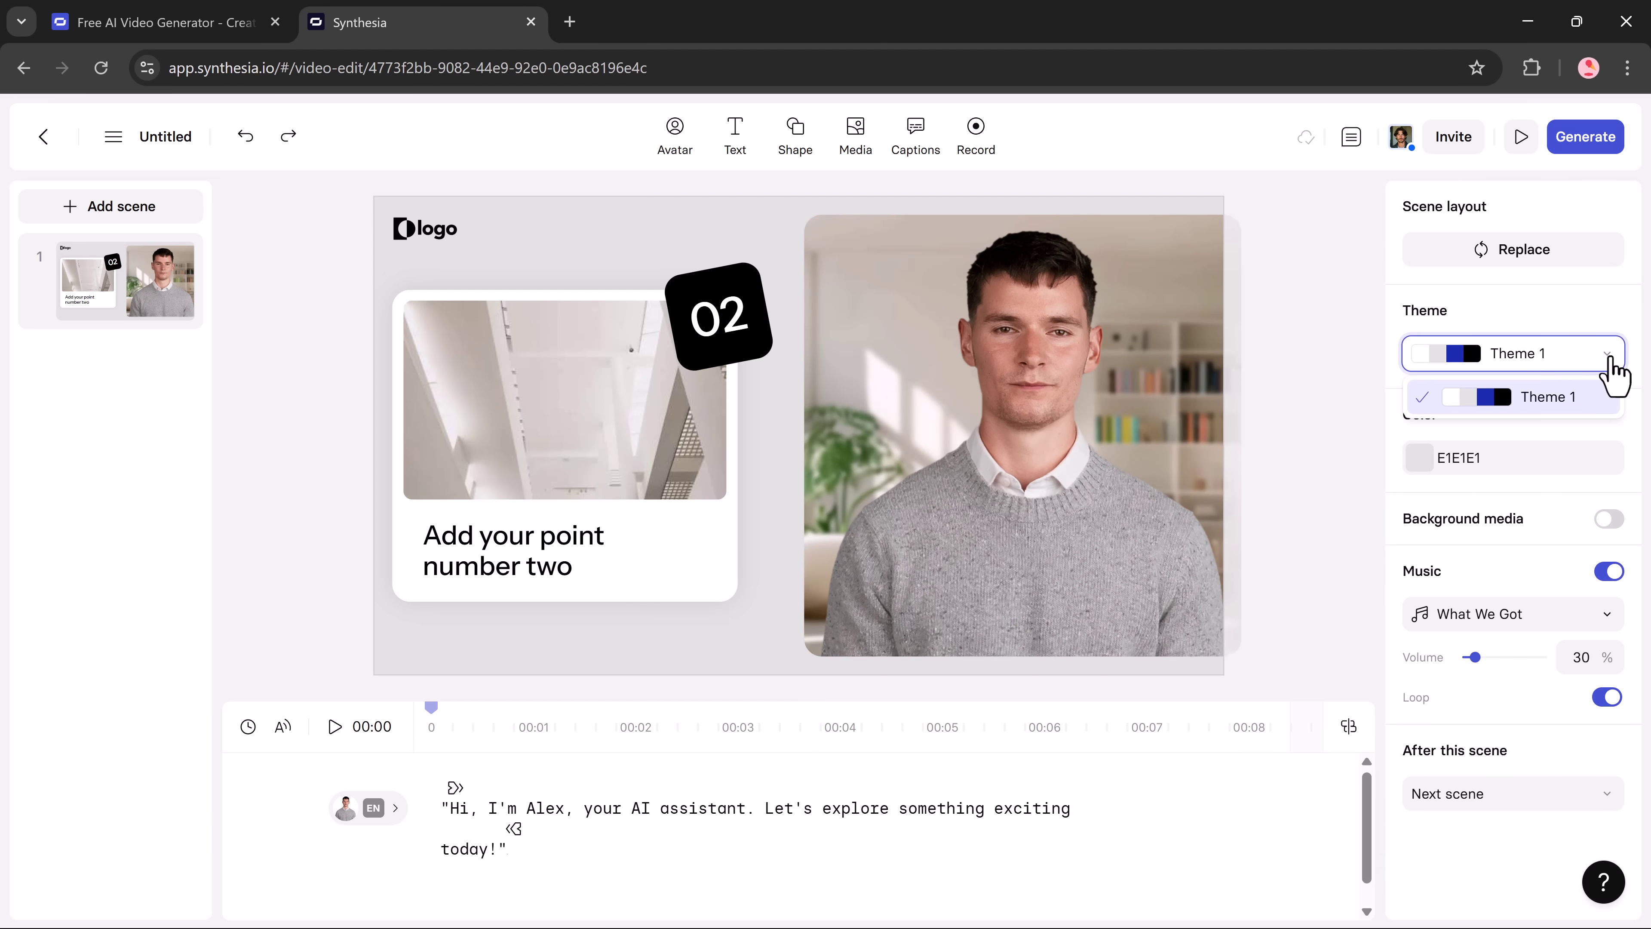
{"action": "left_click", "coordinate": [1610, 520]}
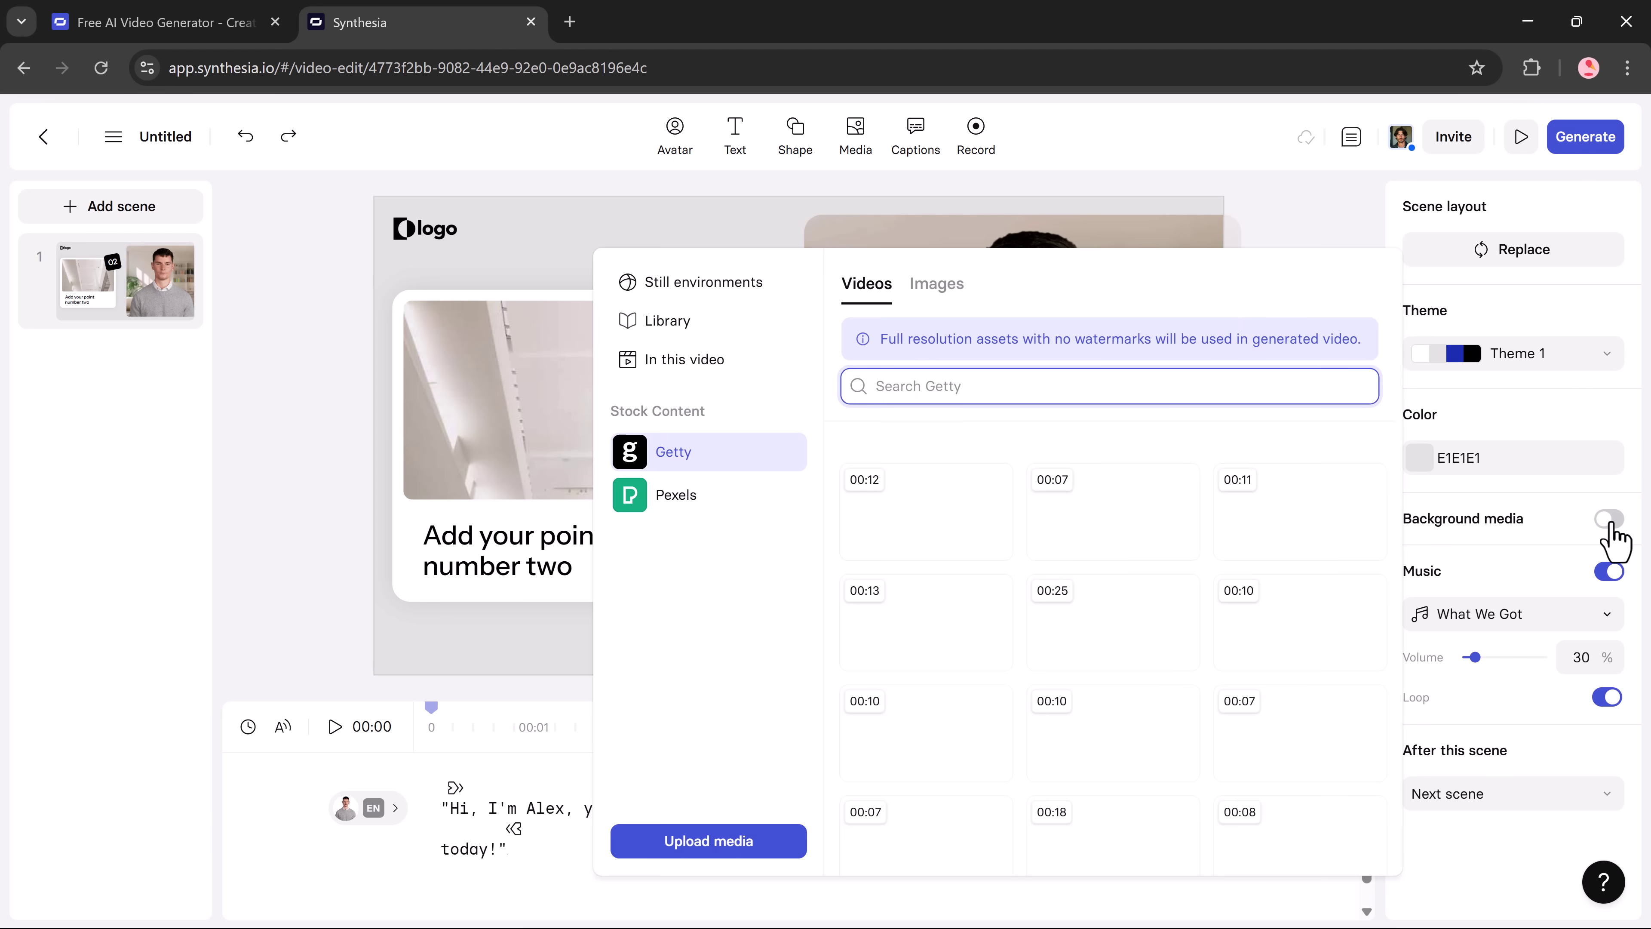
{"action": "left_click", "coordinate": [1498, 641]}
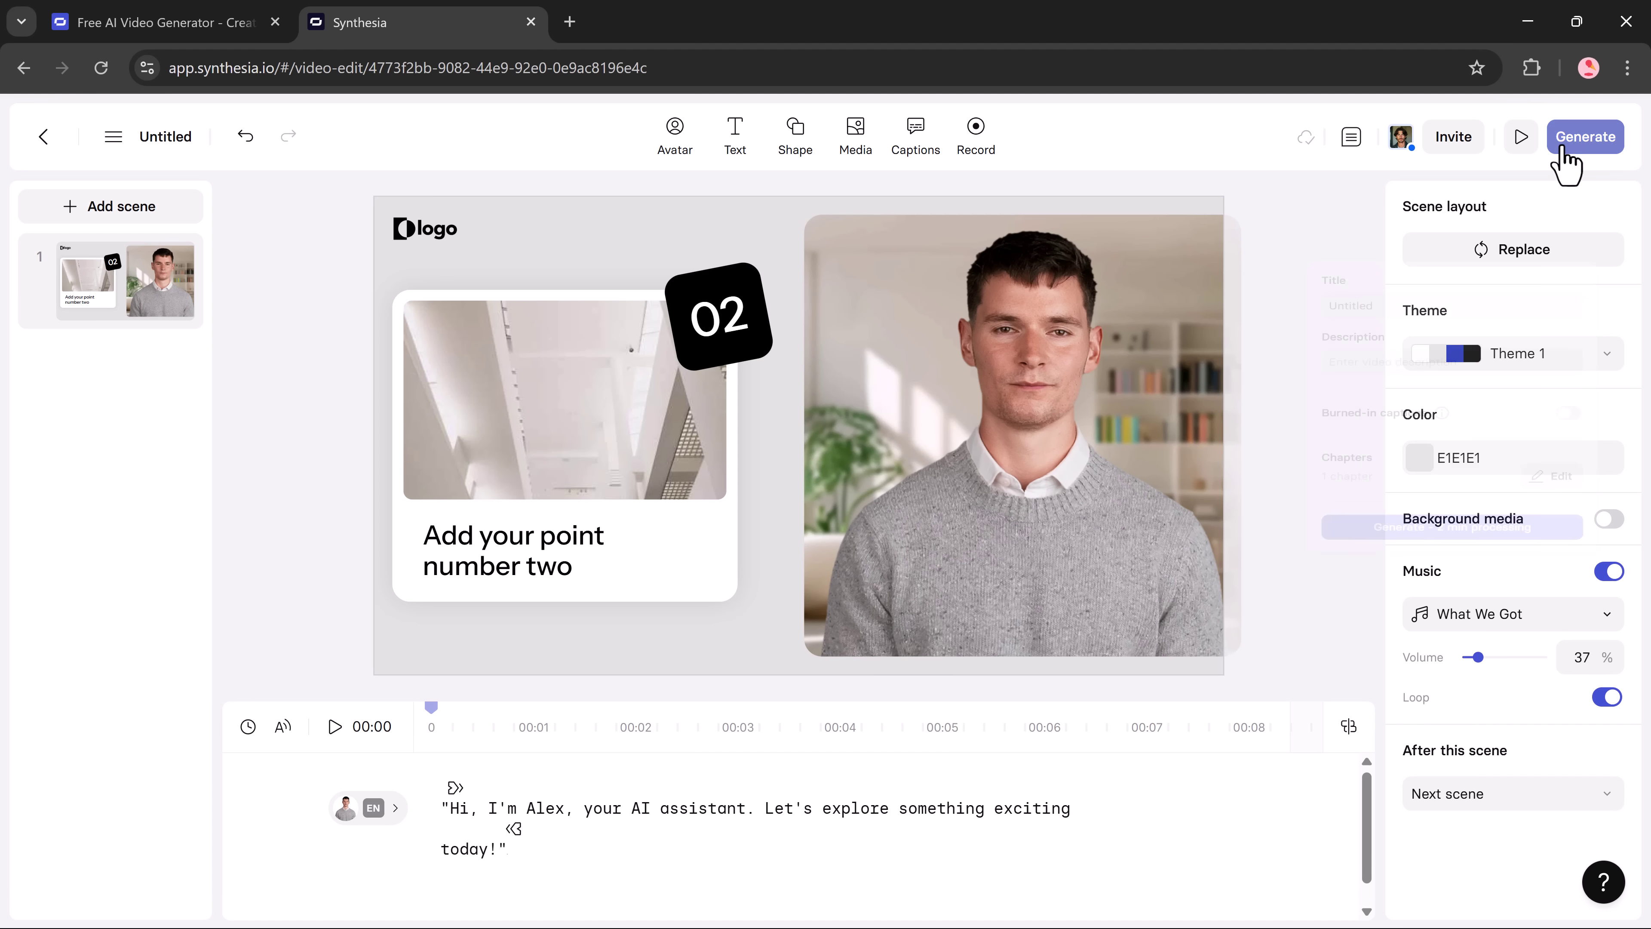
Generate the video with the description 'Intro'
{"action": "left_click", "coordinate": [1570, 163]}
{"action": "left_click", "coordinate": [1430, 291]}
{"action": "type", "text": "Intro"}
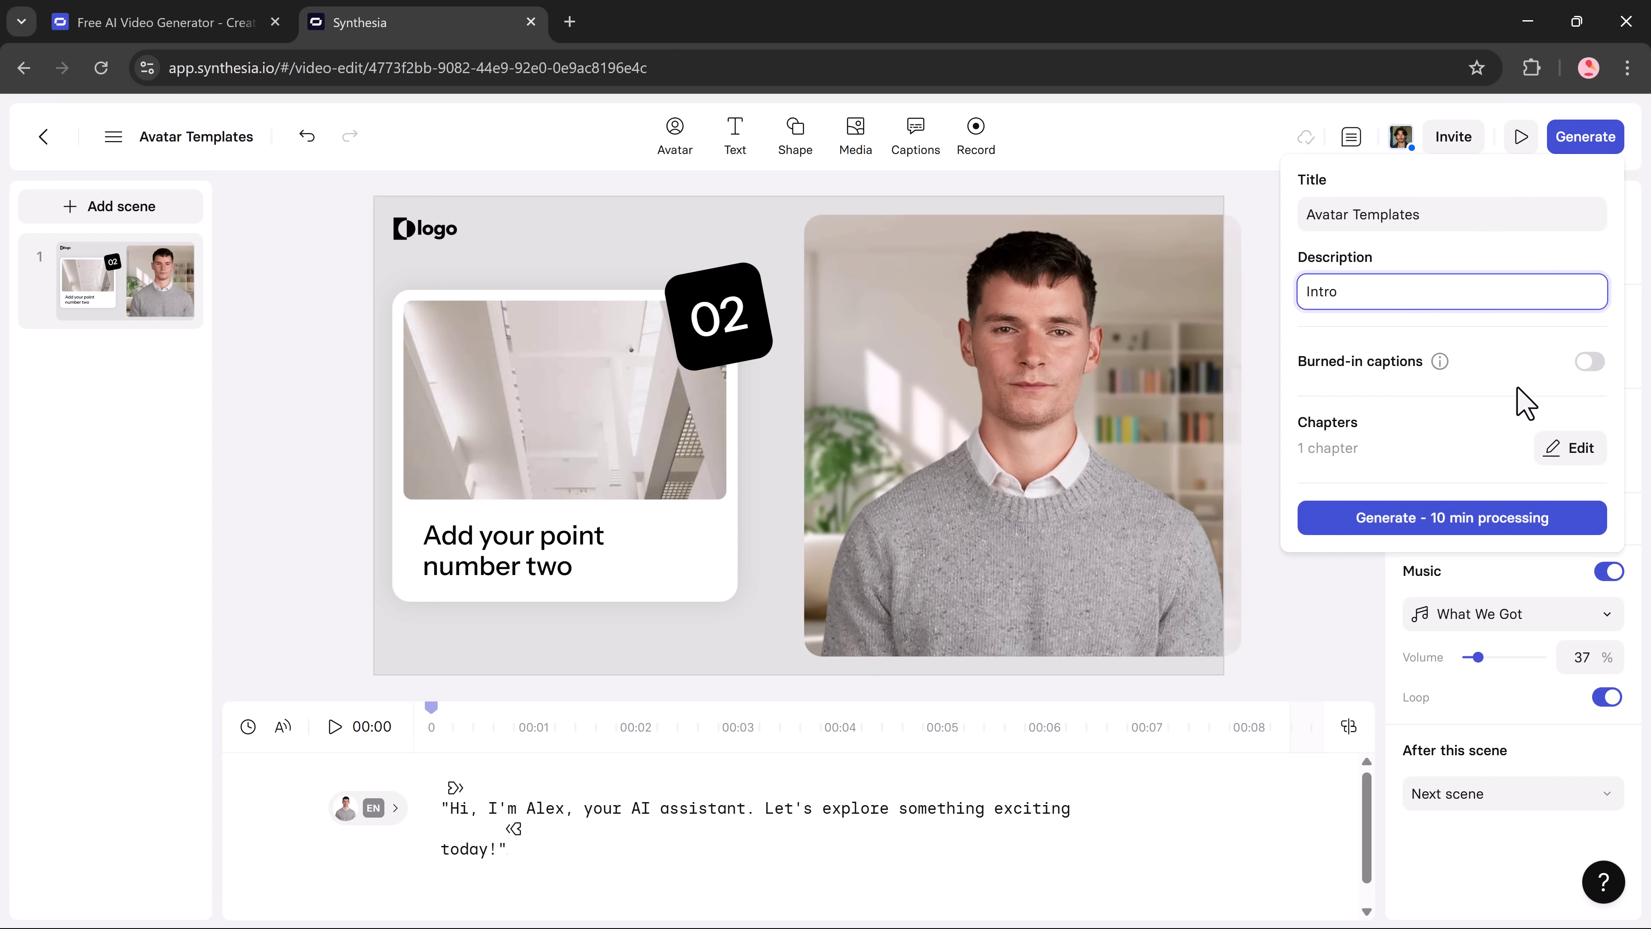
{"action": "left_click", "coordinate": [1447, 518]}
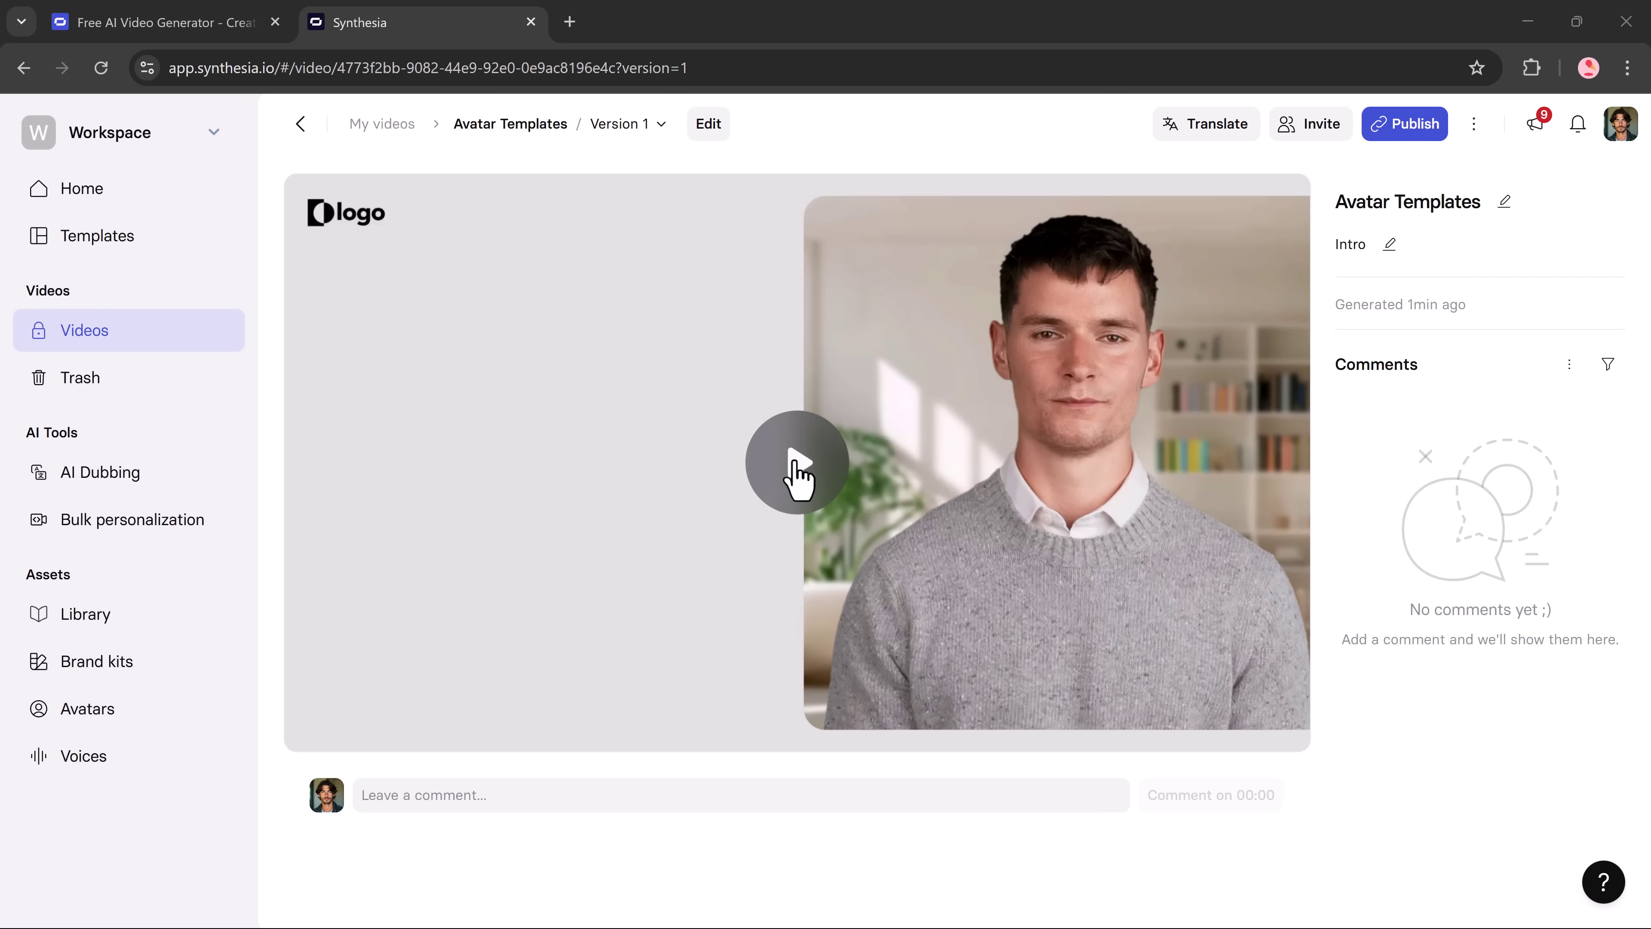
Play the finished Avatar Templates video and open its more-options menu
{"action": "left_click", "coordinate": [794, 474]}
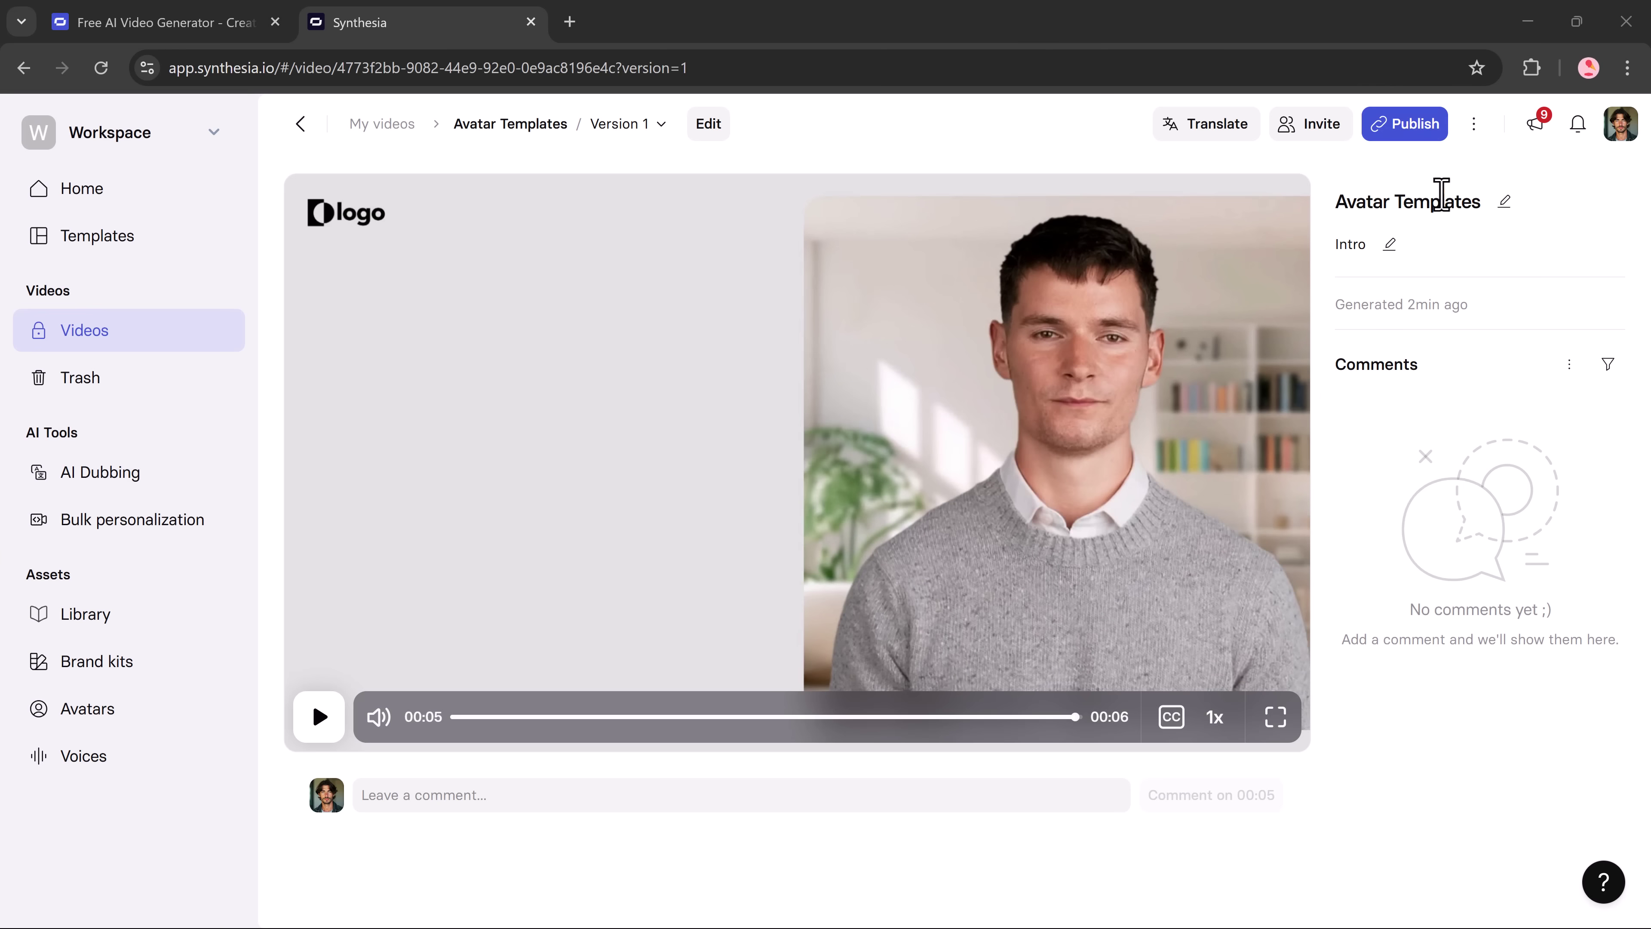
{"action": "left_click", "coordinate": [1472, 125]}
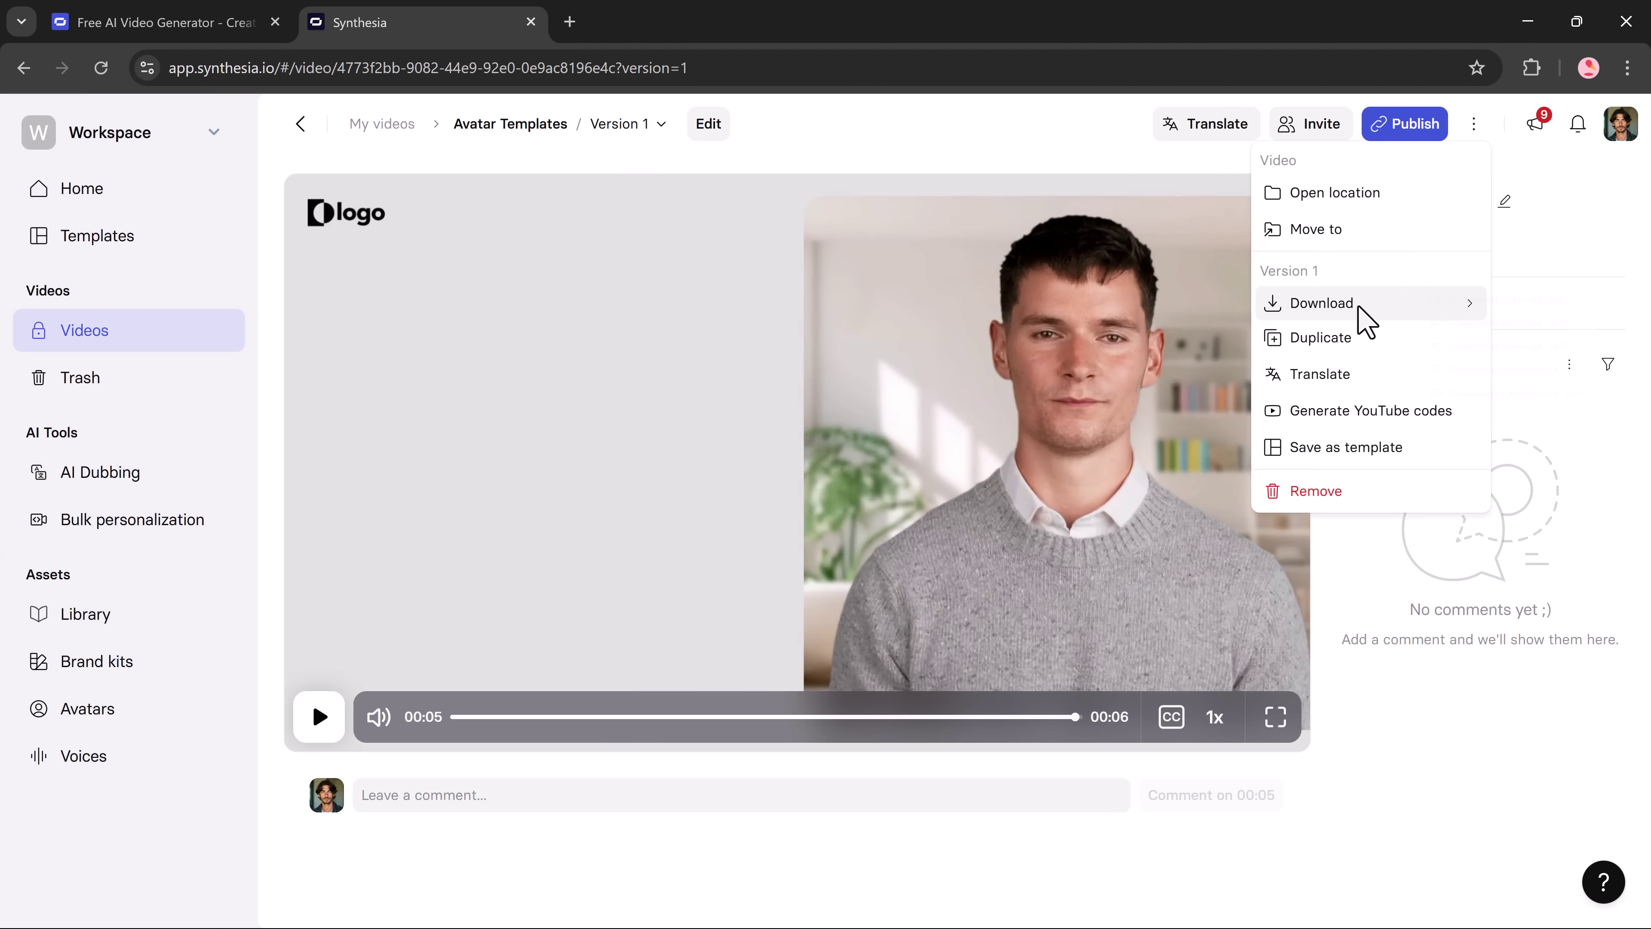
Download the Avatar Templates video as an .mp4 file
{"action": "mouse_move", "coordinate": [1359, 305]}
{"action": "left_click", "coordinate": [1502, 313]}
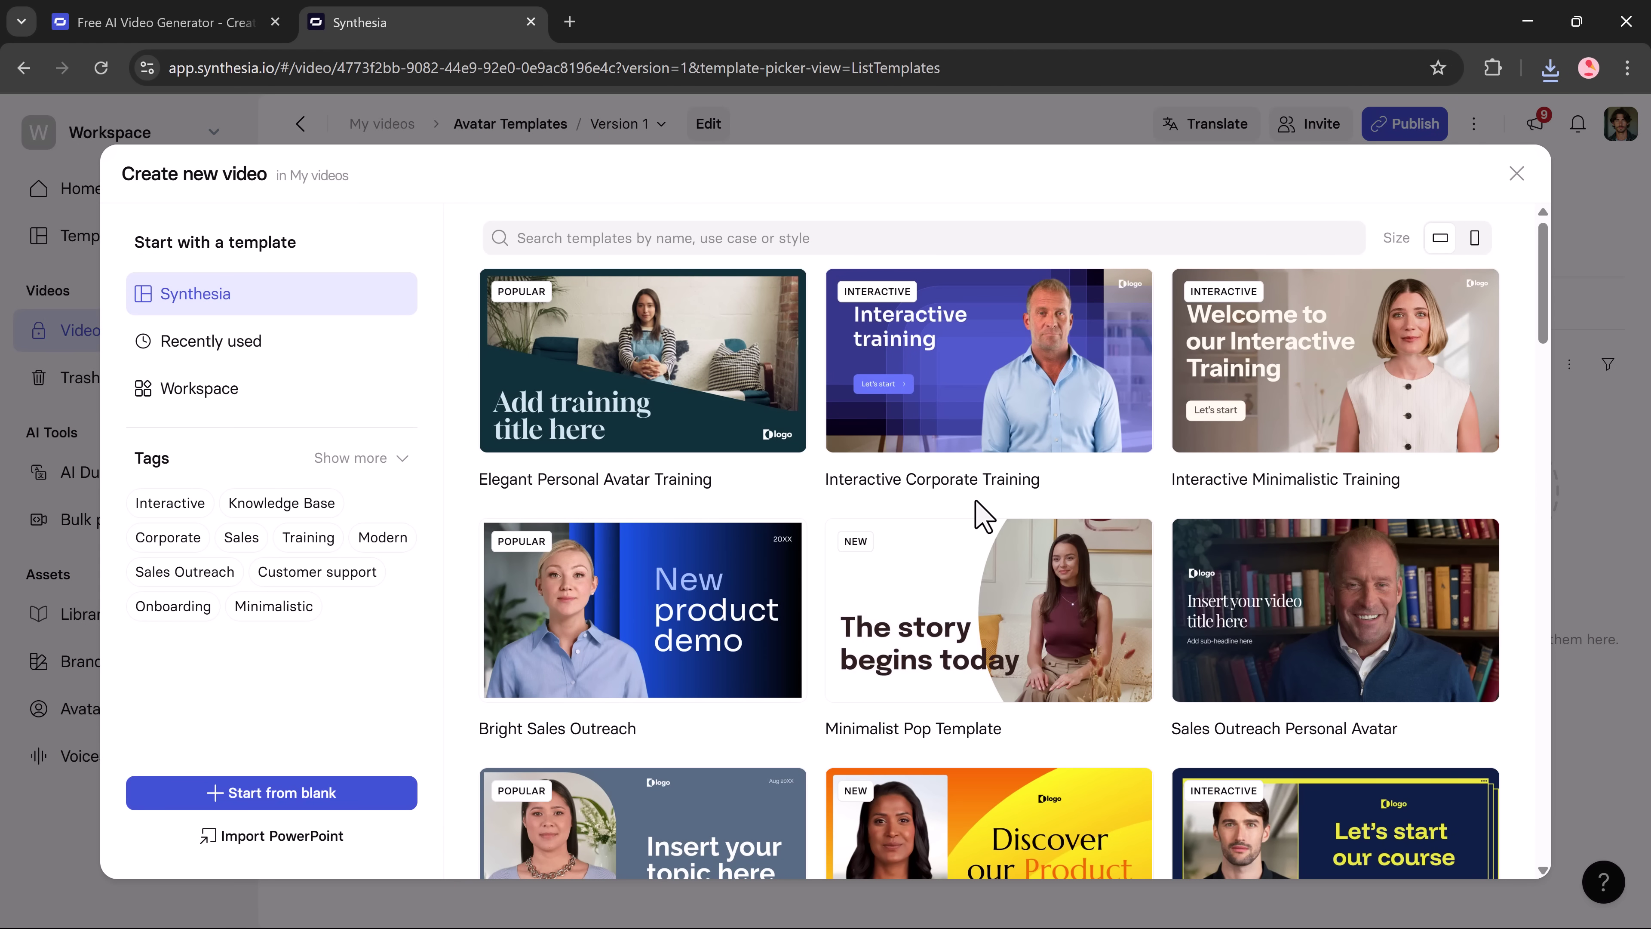
{"action": "scroll", "coordinate": [978, 515], "scroll_direction": "down", "scroll_amount": 5}
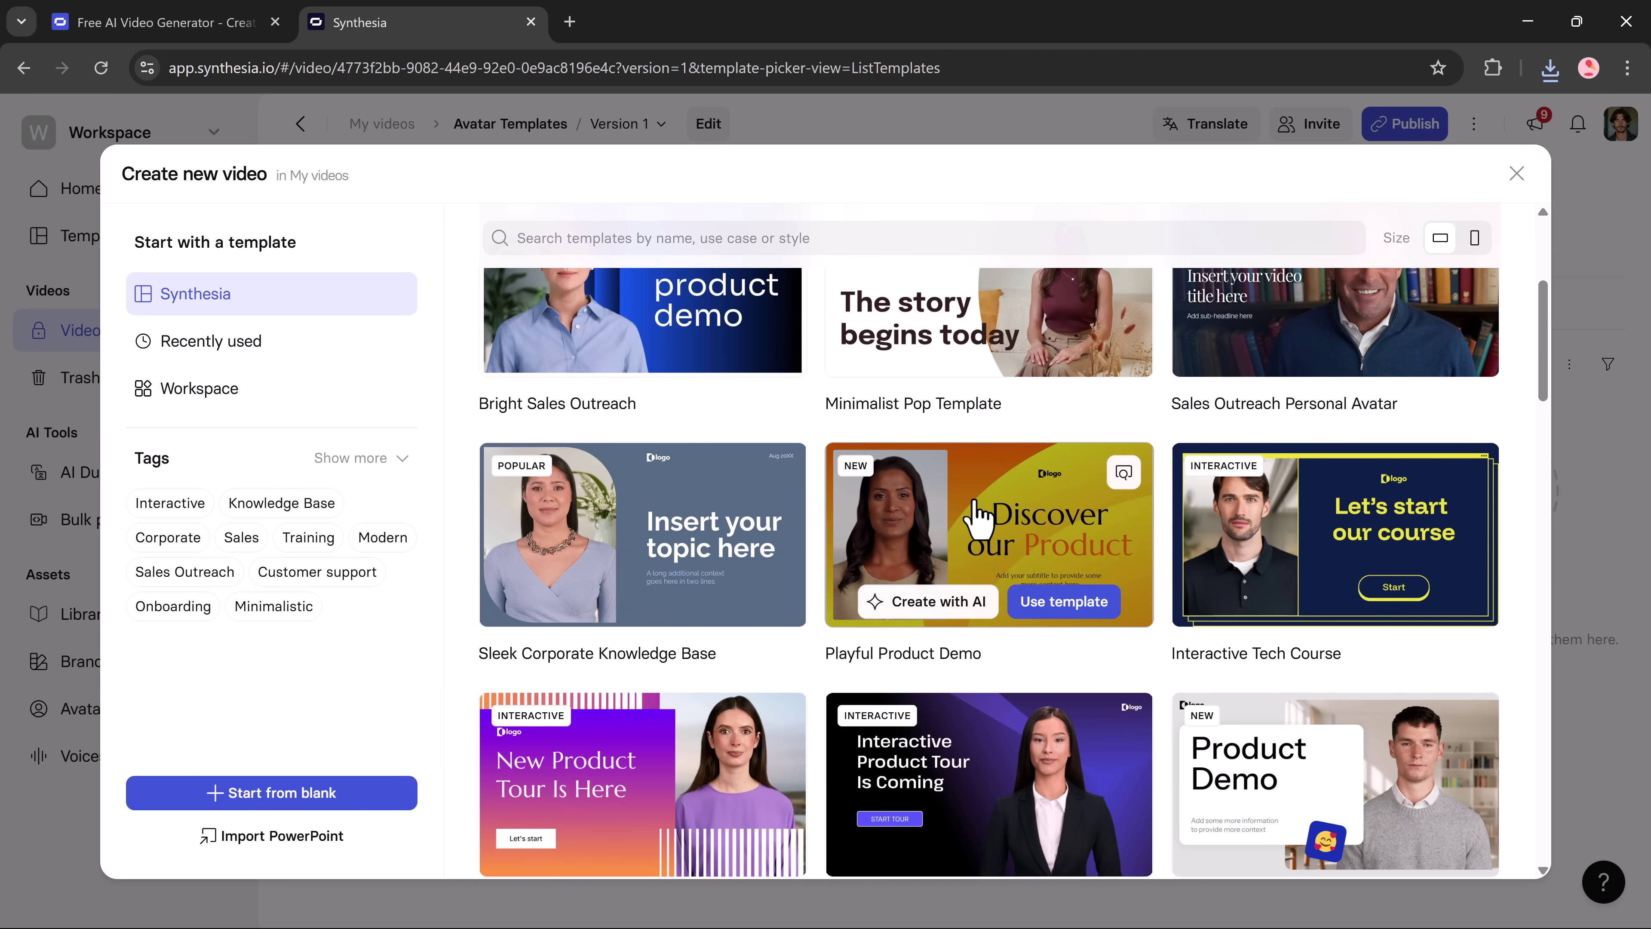
{"action": "scroll", "coordinate": [977, 517], "scroll_direction": "down", "scroll_amount": 5}
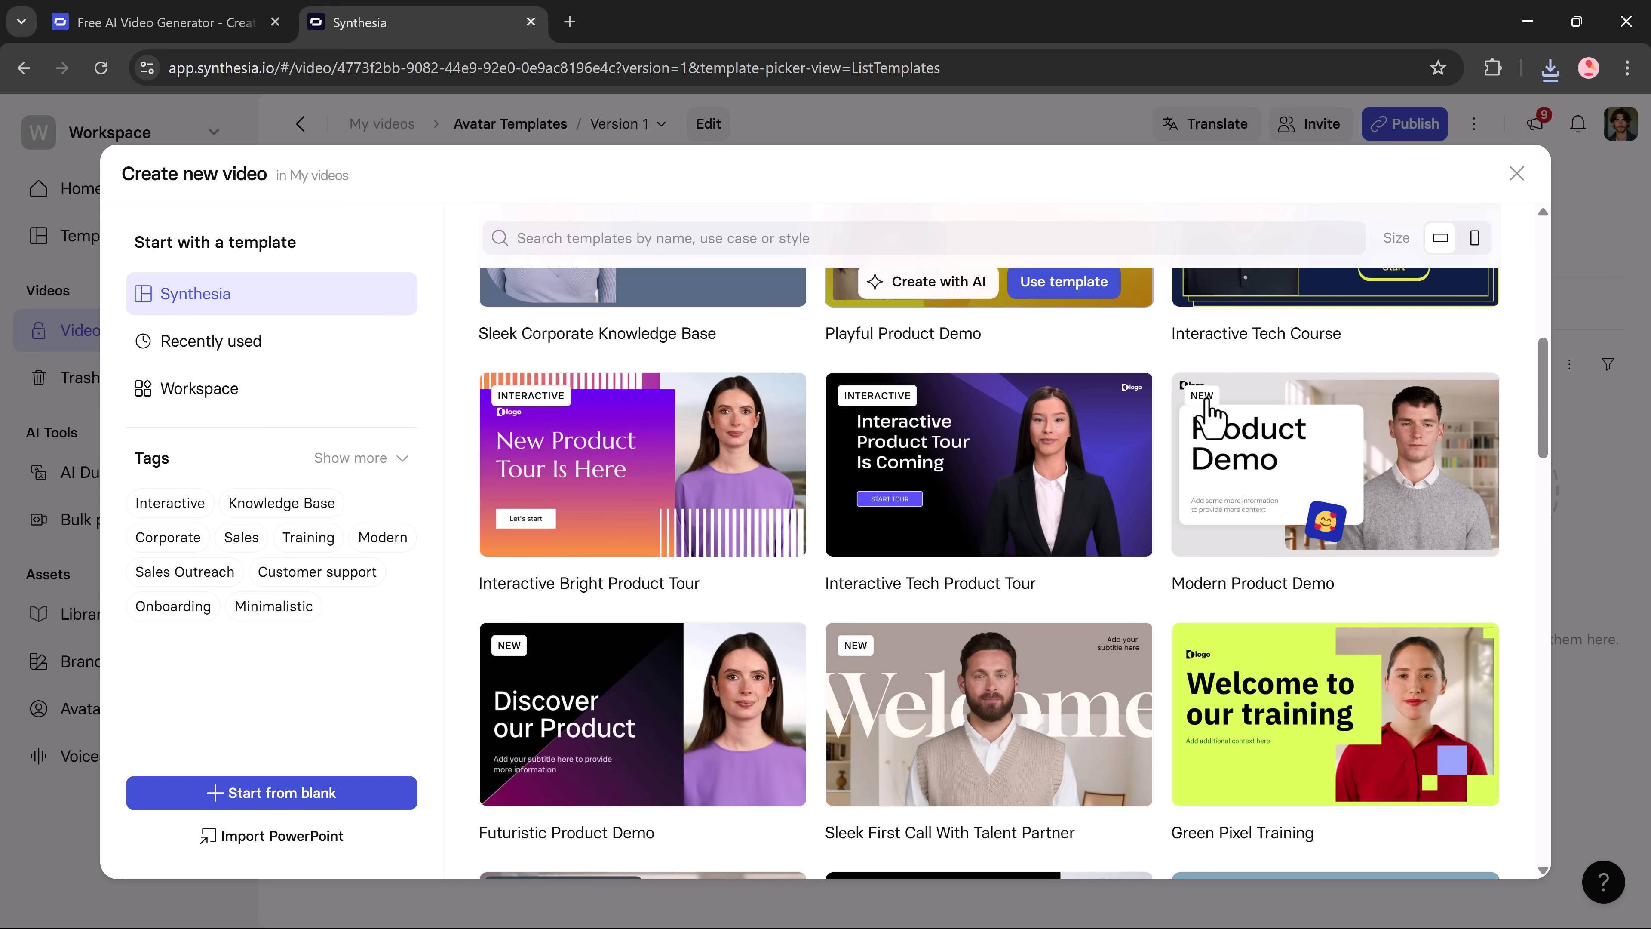
Browse the portrait-format templates in the new-video picker, then close it
{"action": "left_click", "coordinate": [1476, 239]}
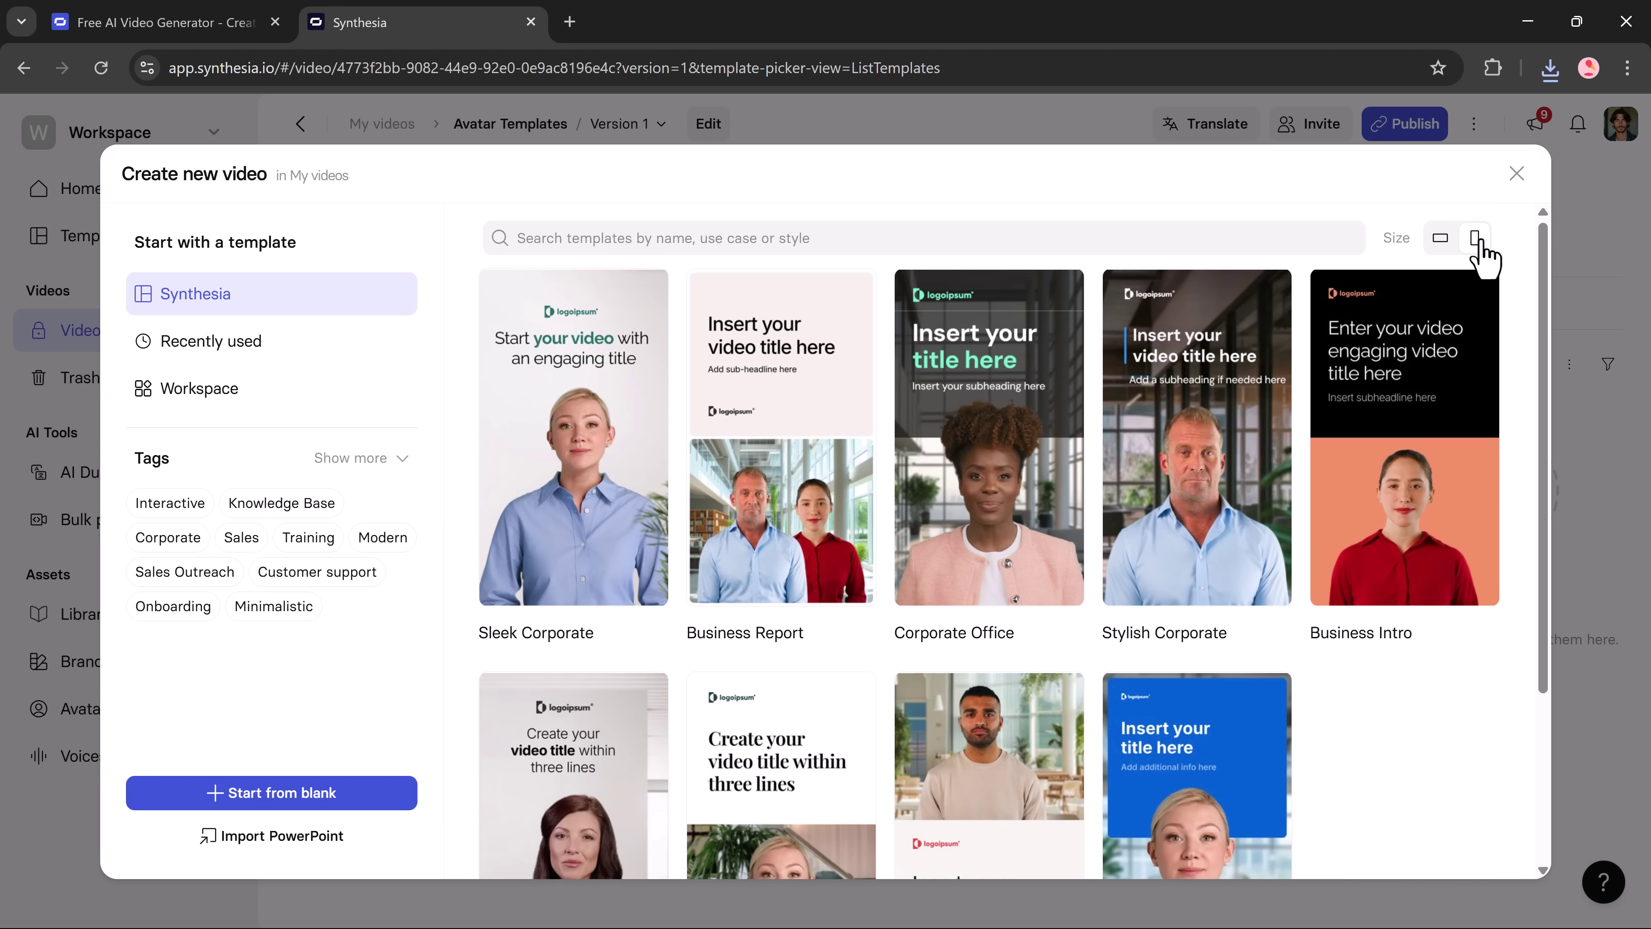
{"action": "scroll", "coordinate": [1261, 472], "scroll_direction": "down", "scroll_amount": 3}
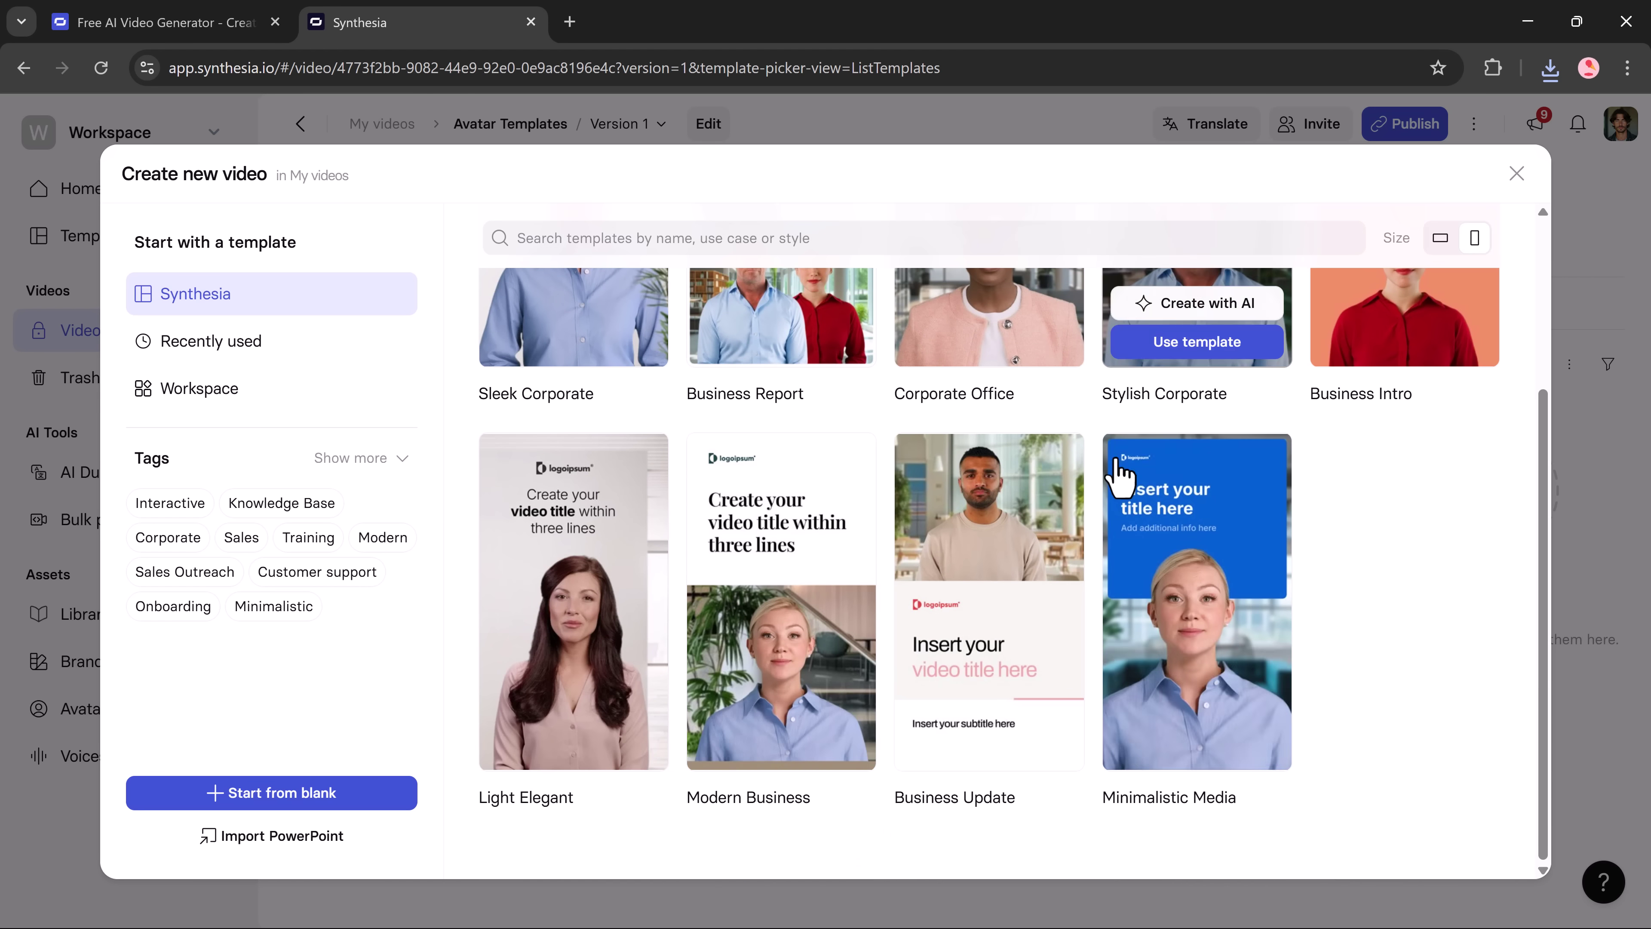
{"action": "scroll", "coordinate": [1304, 468], "scroll_direction": "up", "scroll_amount": 3}
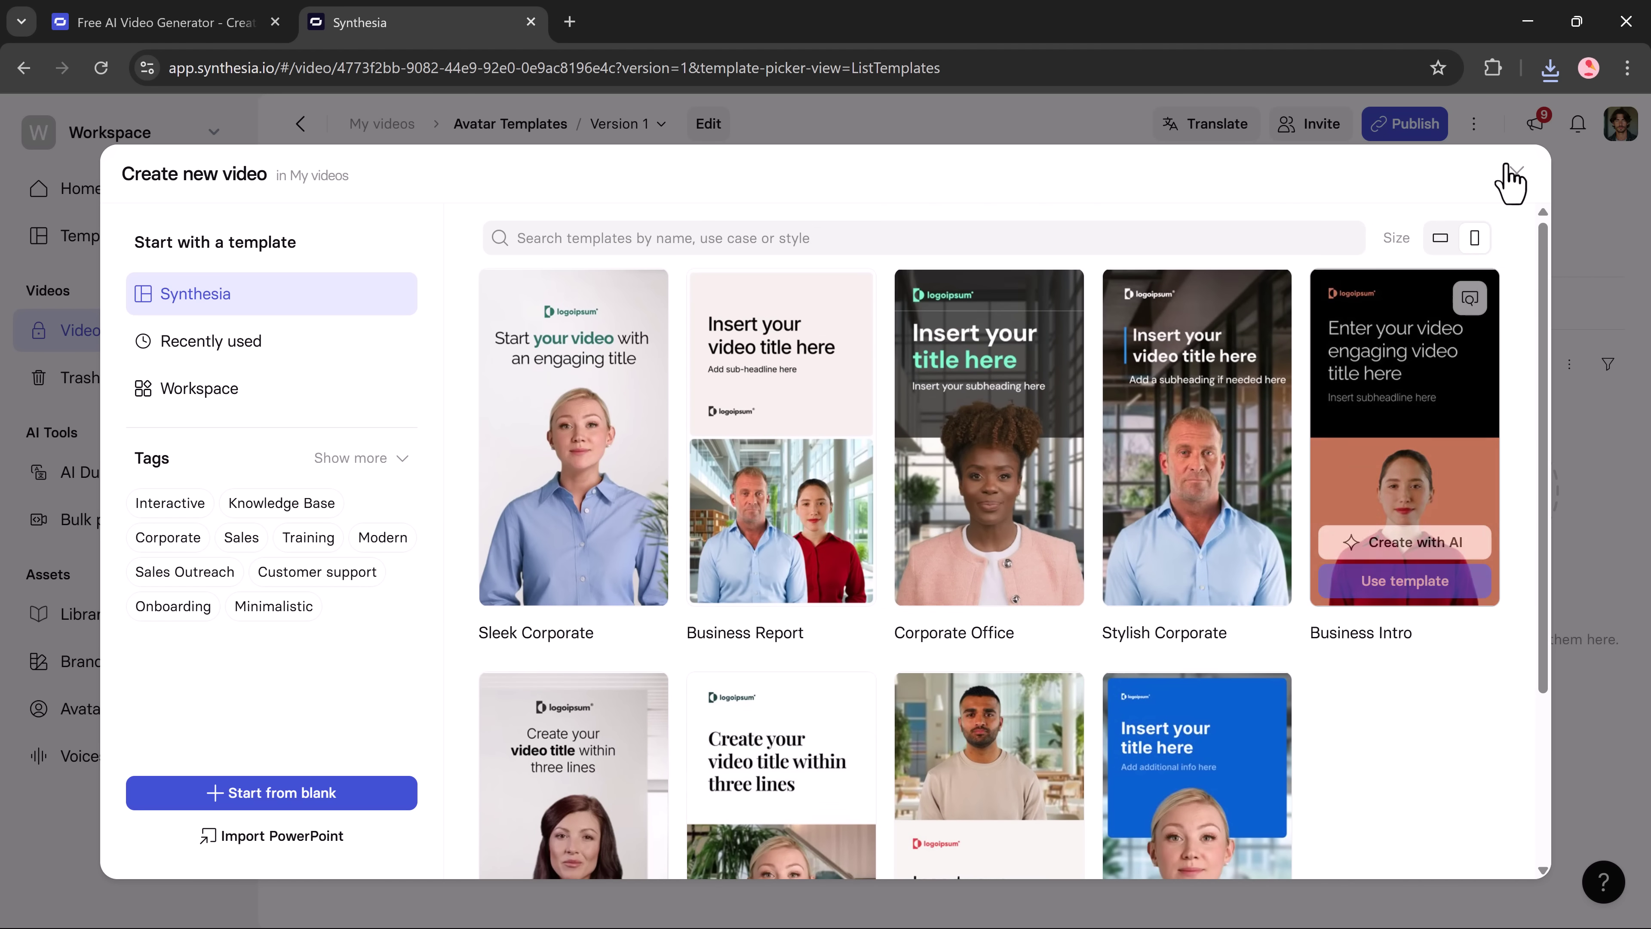
{"action": "key", "text": "Escape"}
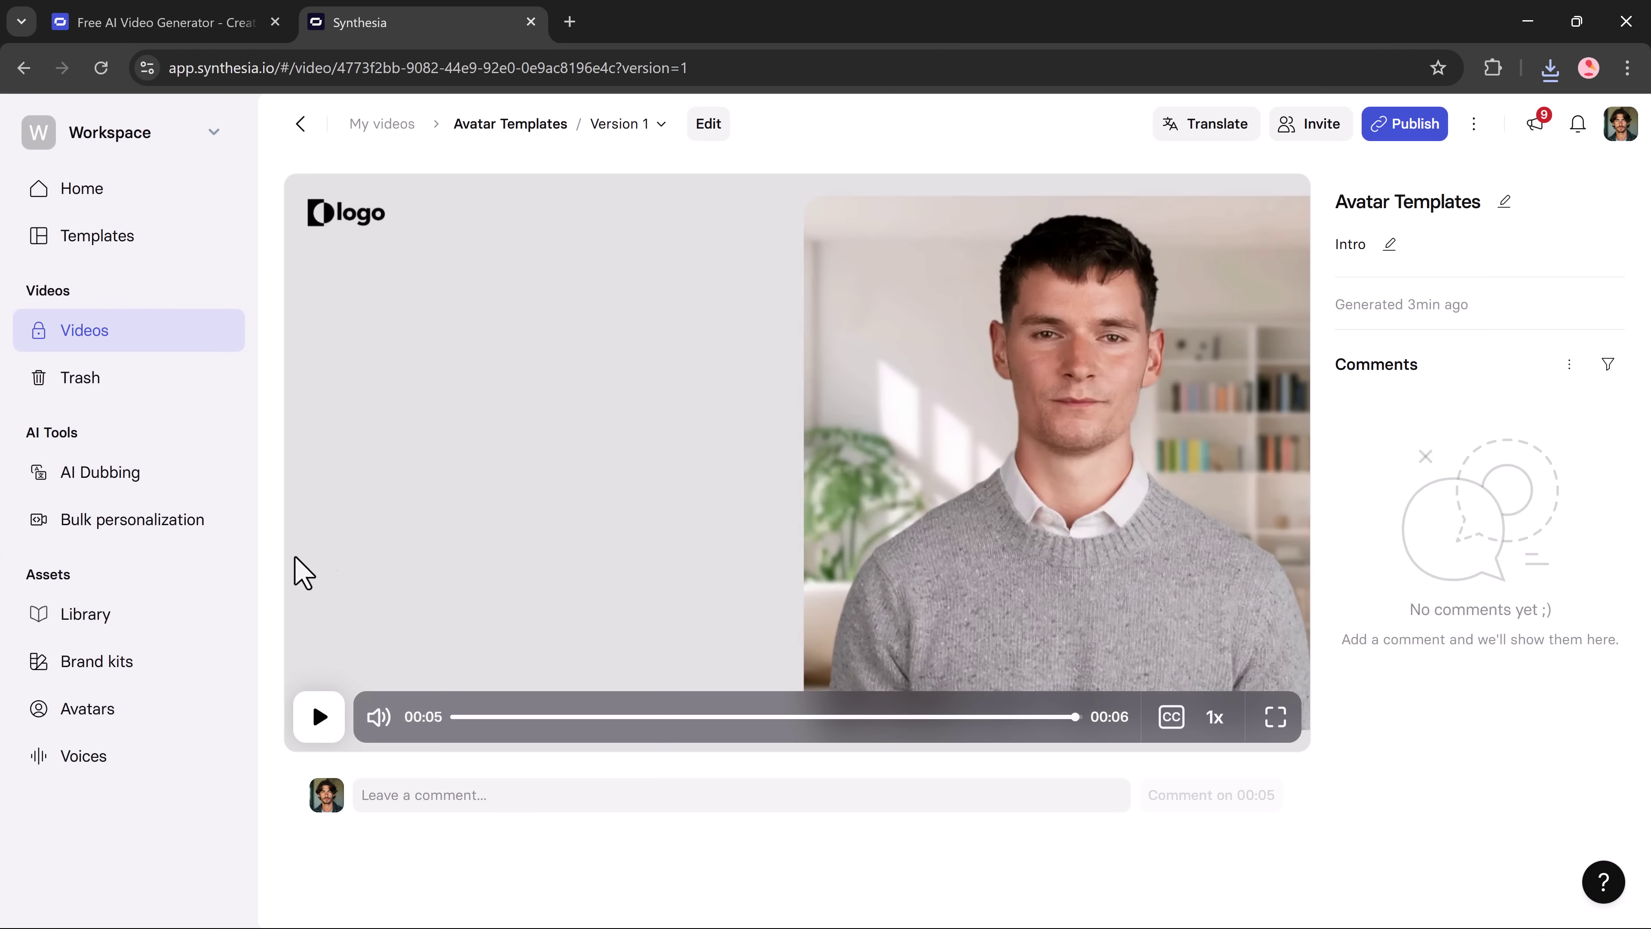
Go to the Avatars page from the sidebar and scroll down its avatar listing
{"action": "left_click", "coordinate": [99, 716]}
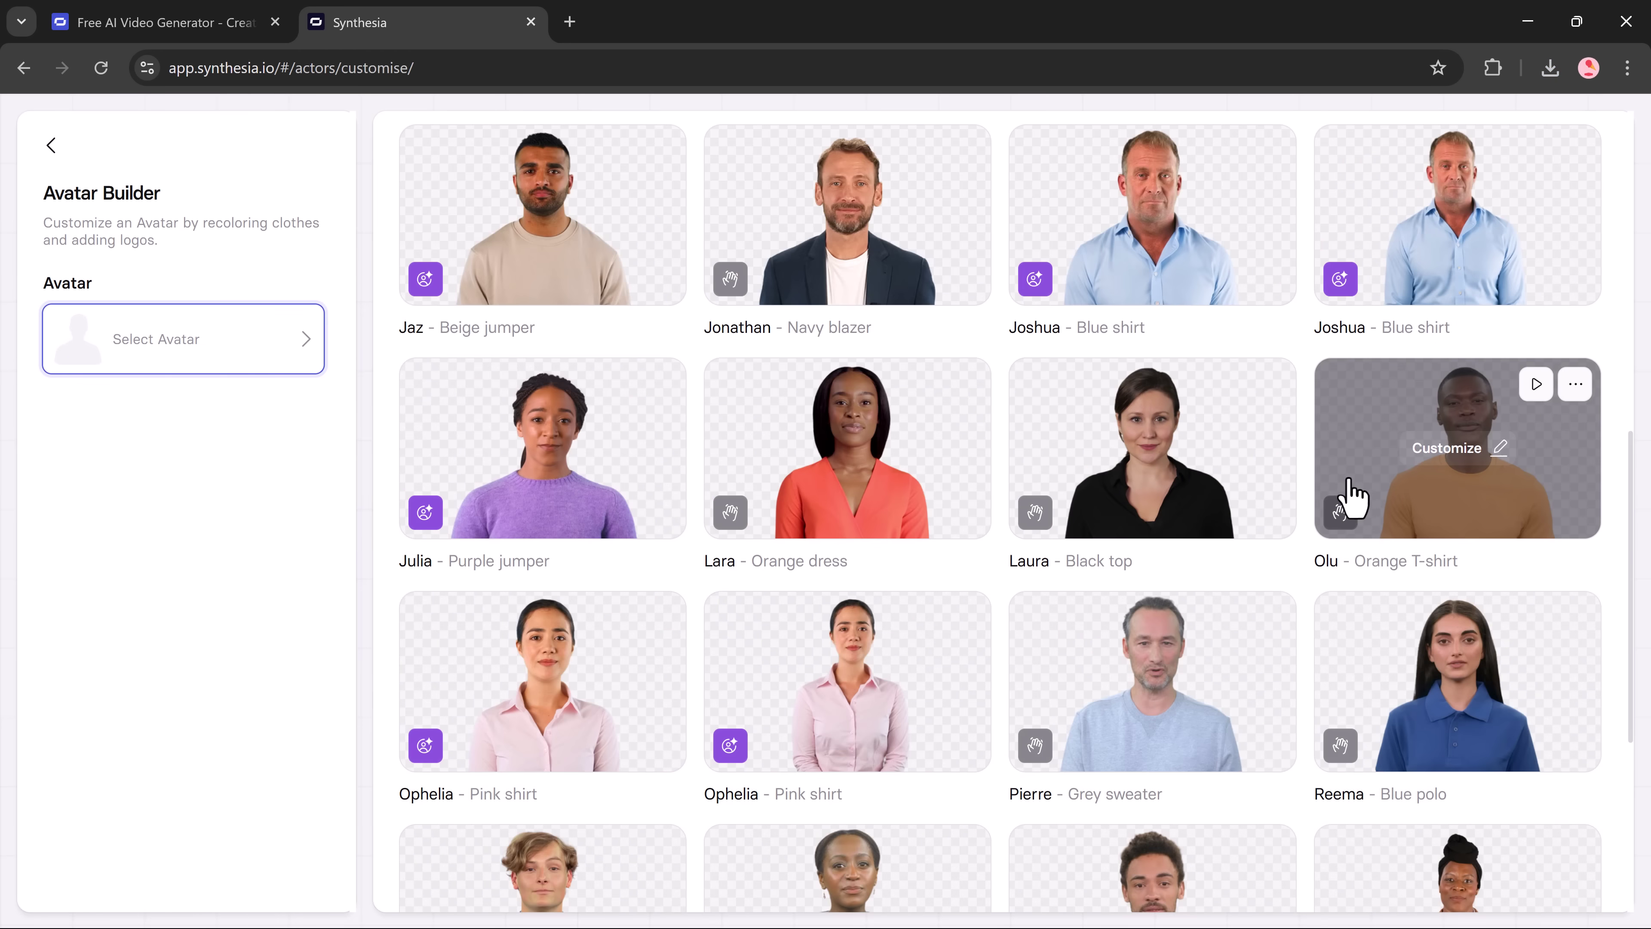
{"action": "scroll", "coordinate": [1352, 497], "scroll_direction": "down", "scroll_amount": 5}
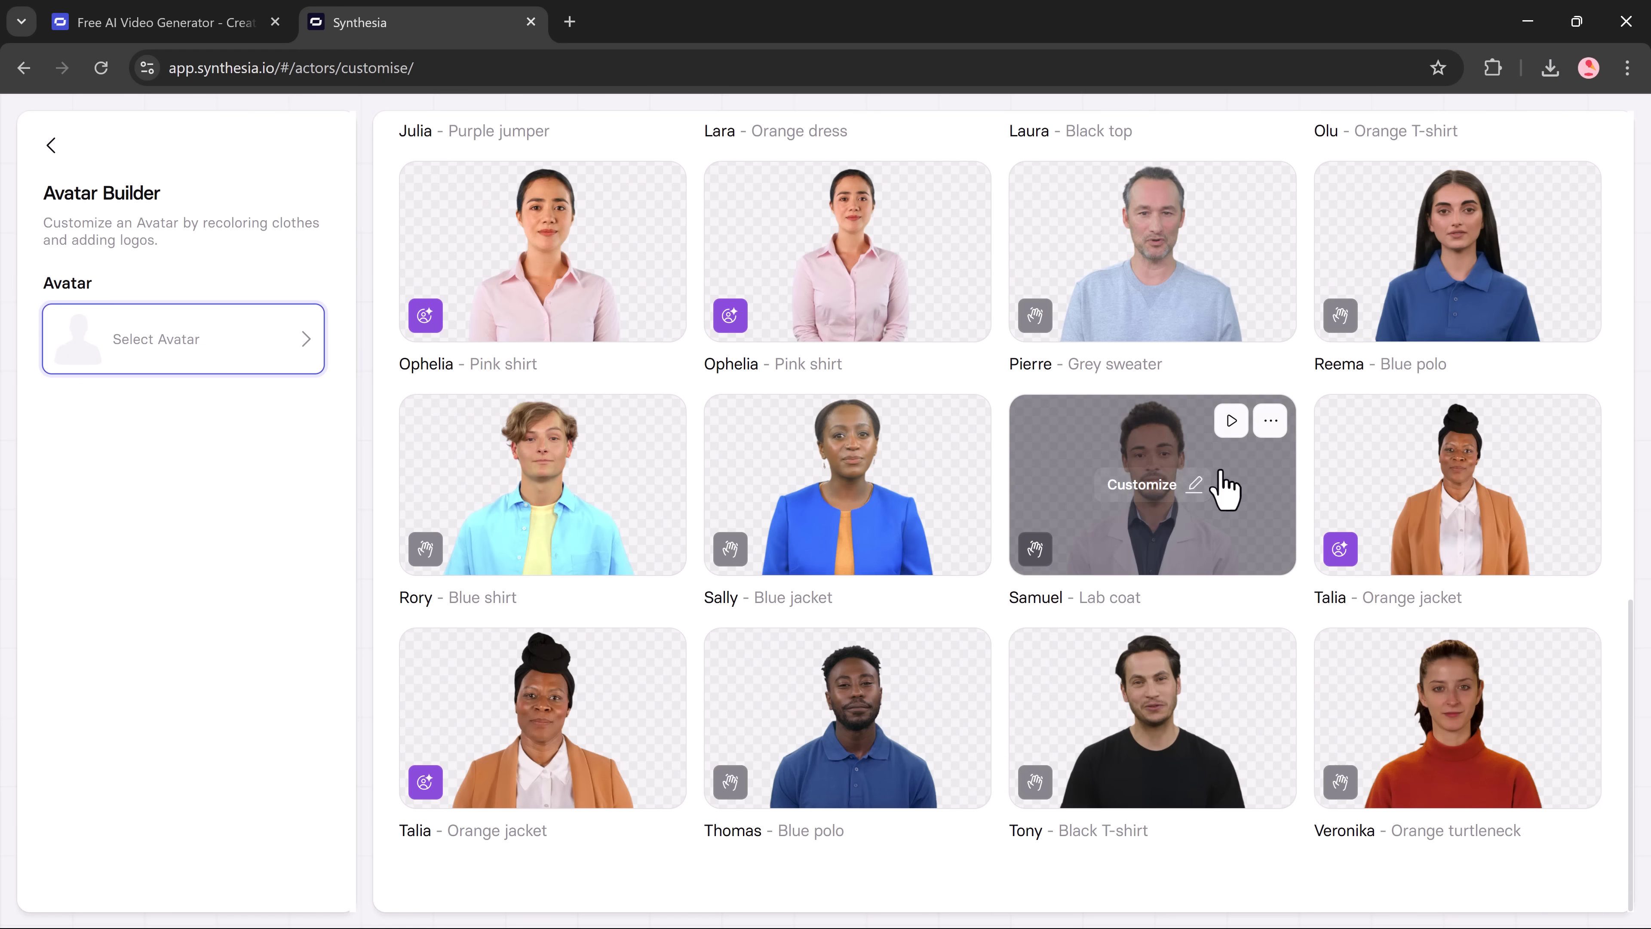
Pick Tony in Avatar Builder and apply a teal Vintage Vibe shirt colour
{"action": "left_click", "coordinate": [1113, 656]}
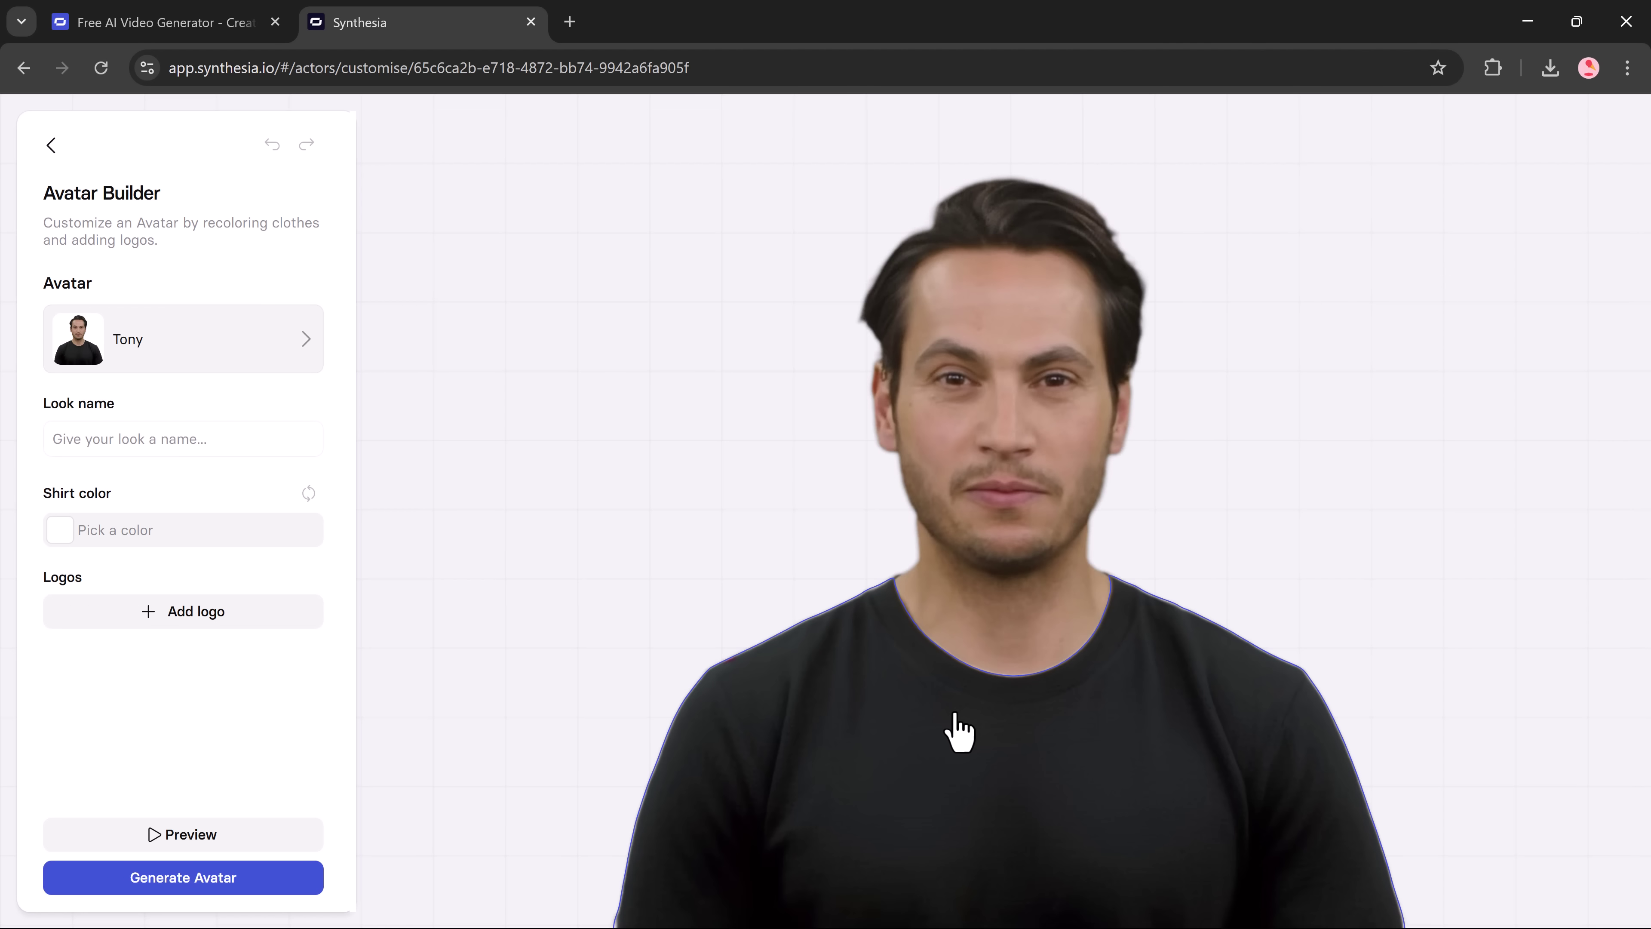
{"action": "left_click", "coordinate": [960, 729]}
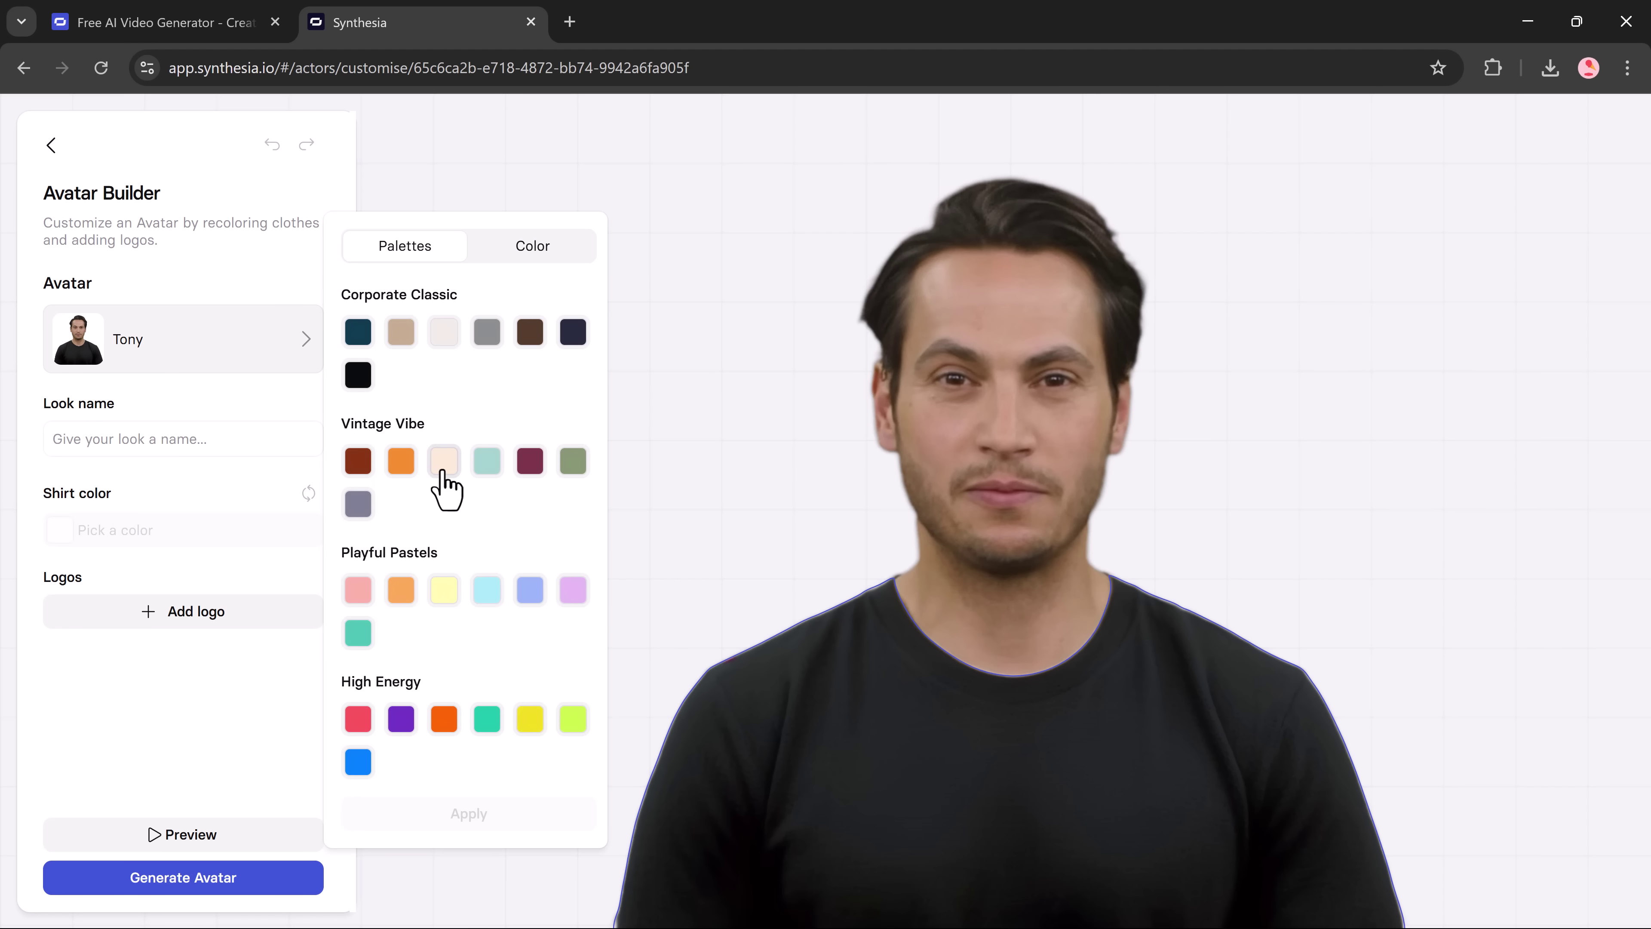
{"action": "left_click", "coordinate": [445, 469]}
{"action": "left_click", "coordinate": [487, 460]}
{"action": "left_click", "coordinate": [449, 814]}
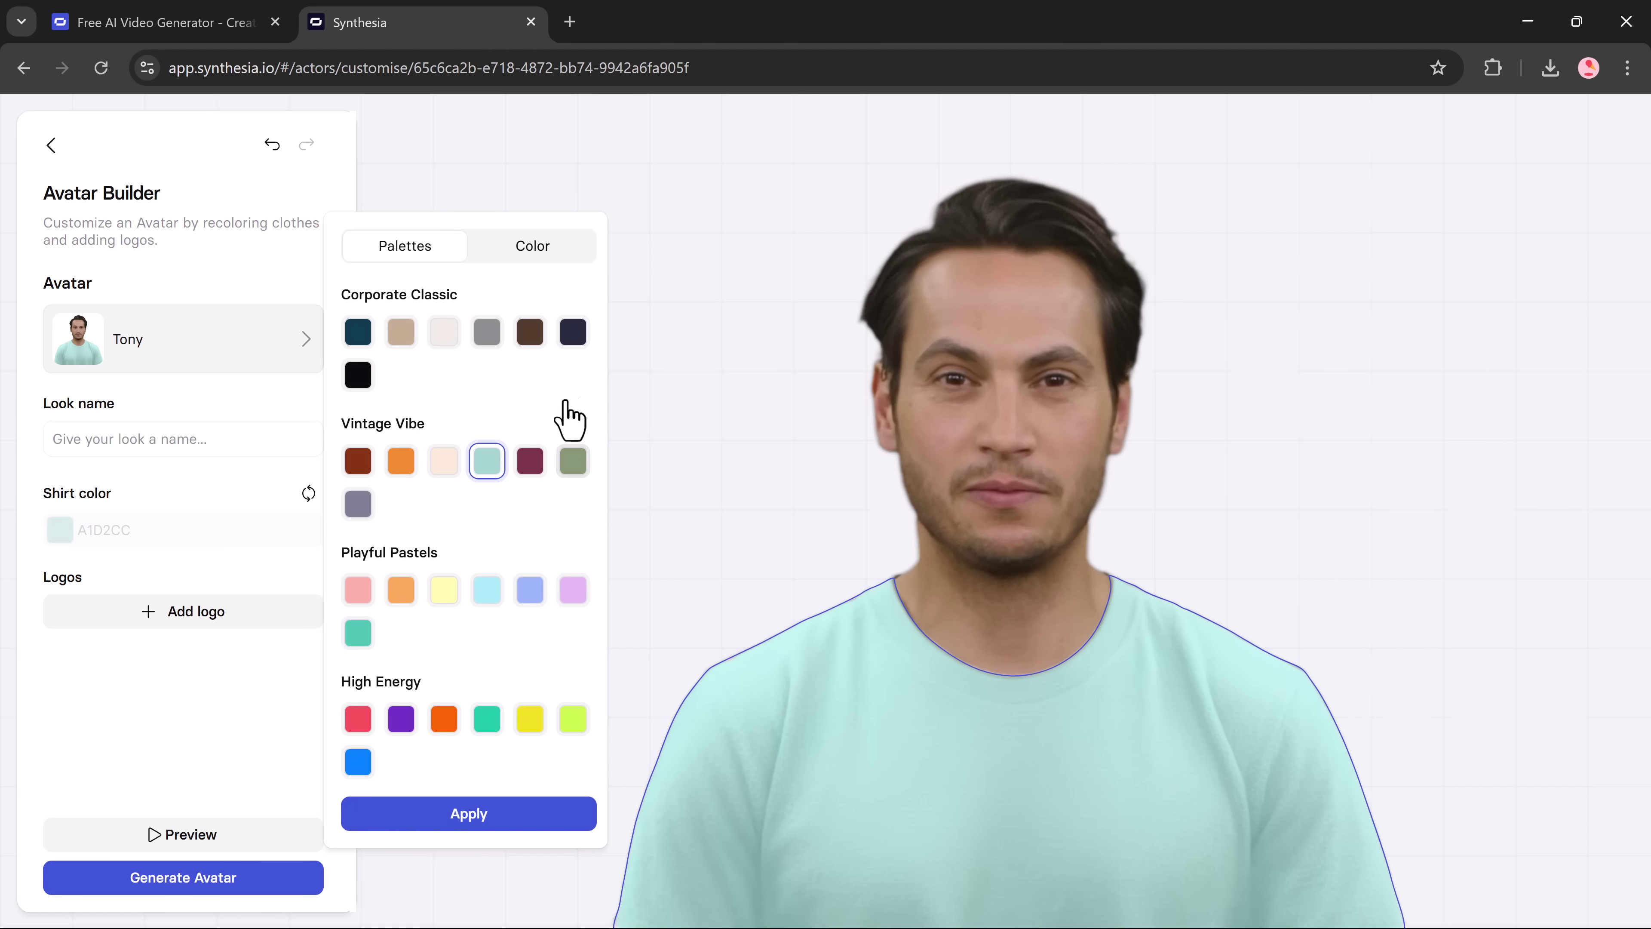
Change Tony's shirt to dark navy 282B3E and generate the customised avatar
{"action": "left_click", "coordinate": [570, 338]}
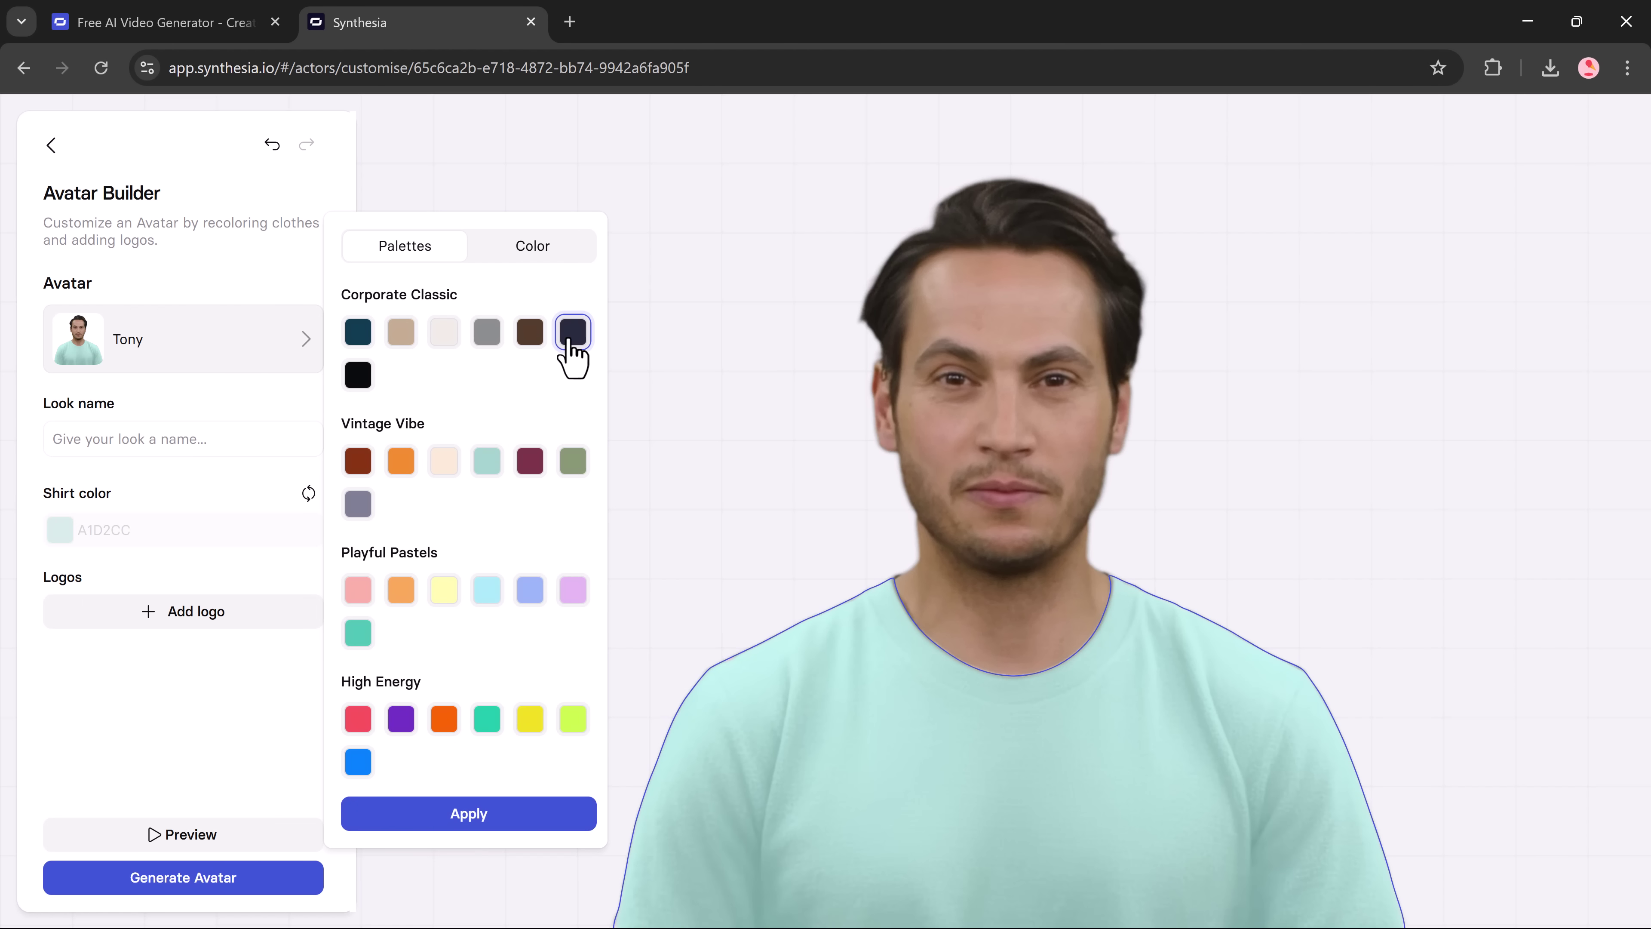
{"action": "left_click", "coordinate": [484, 817]}
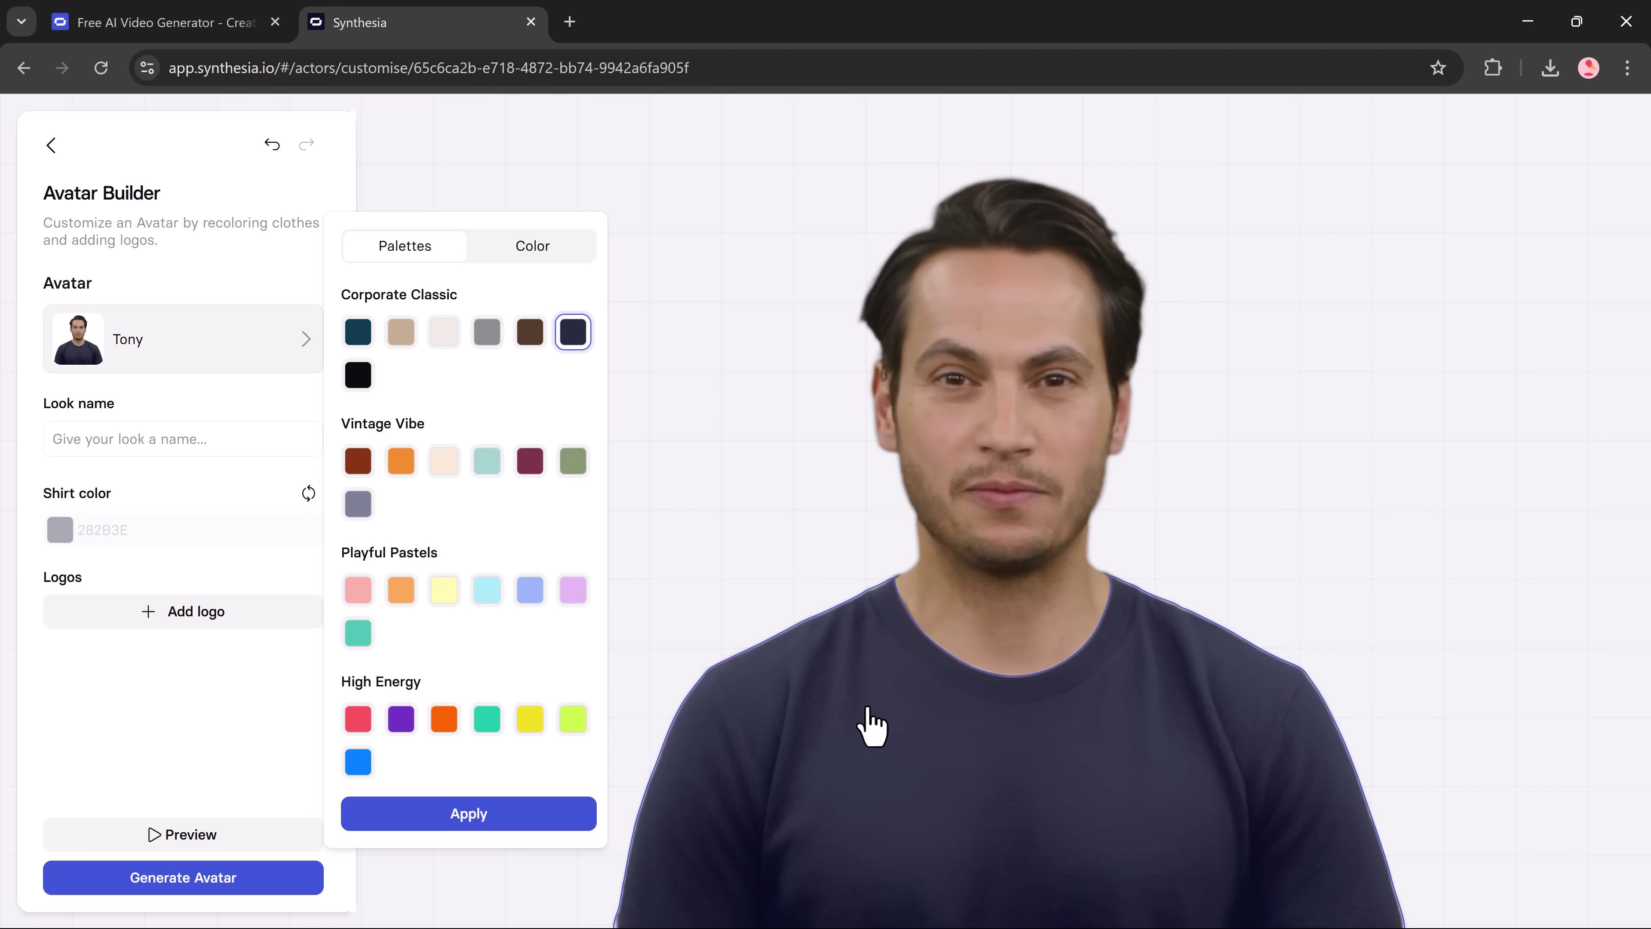
{"action": "left_click", "coordinate": [1004, 703]}
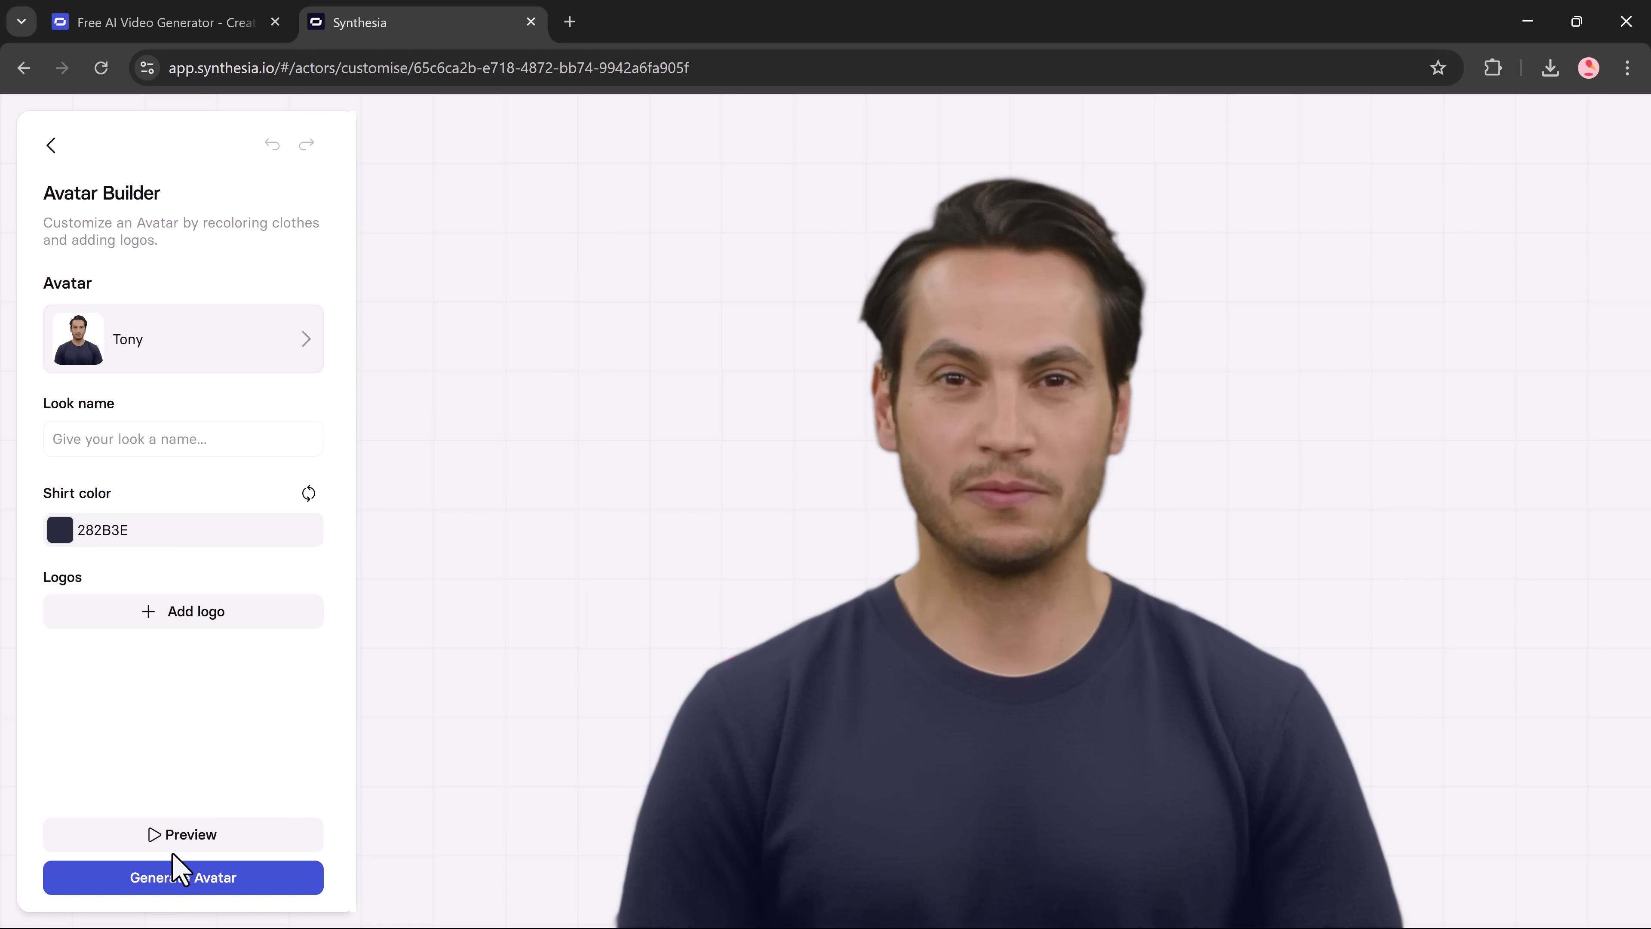
{"action": "left_click", "coordinate": [173, 874]}
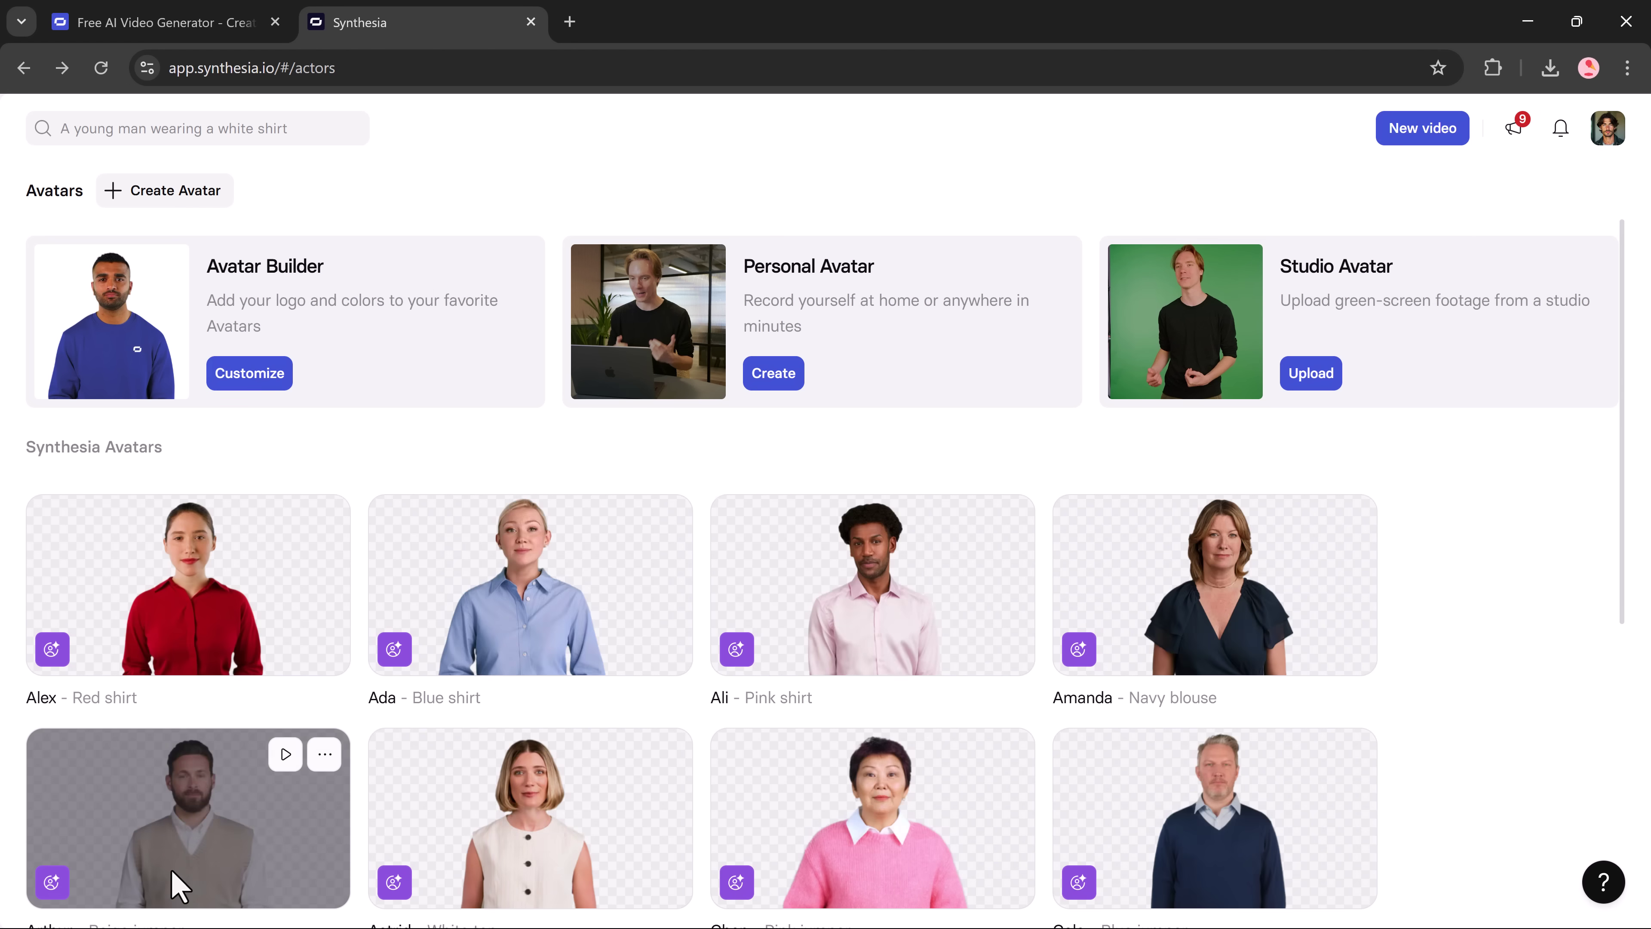
Preview Alex's sample video and start a new video with red-shirted Alex
{"action": "scroll", "coordinate": [460, 545], "scroll_direction": "down", "scroll_amount": 1}
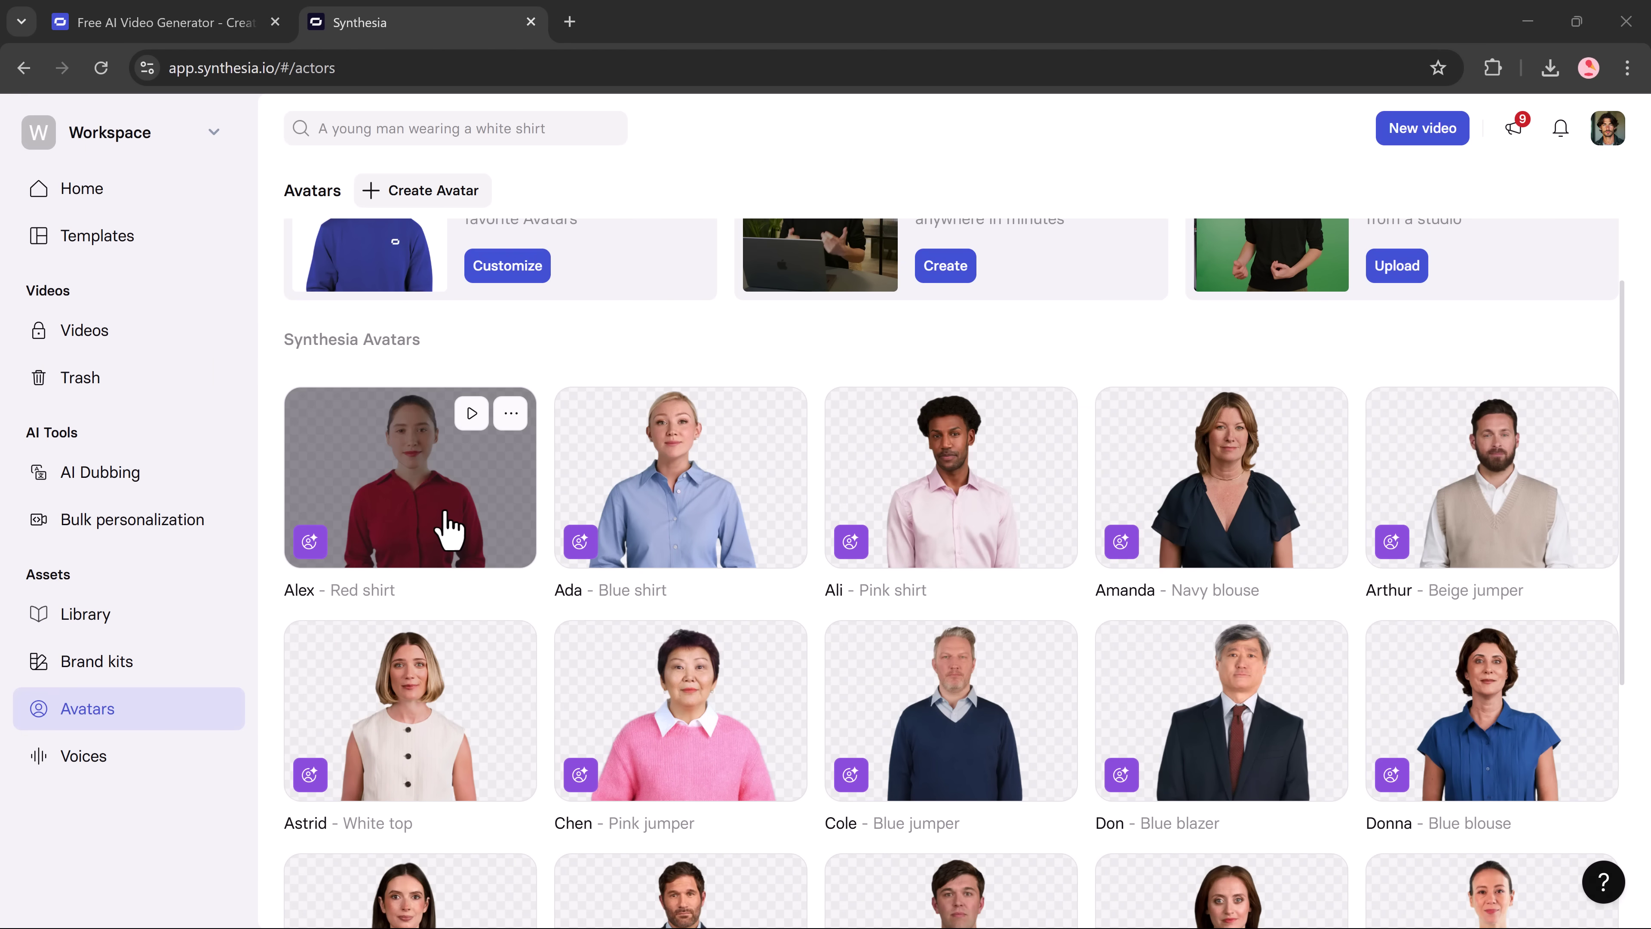
{"action": "left_click", "coordinate": [449, 528]}
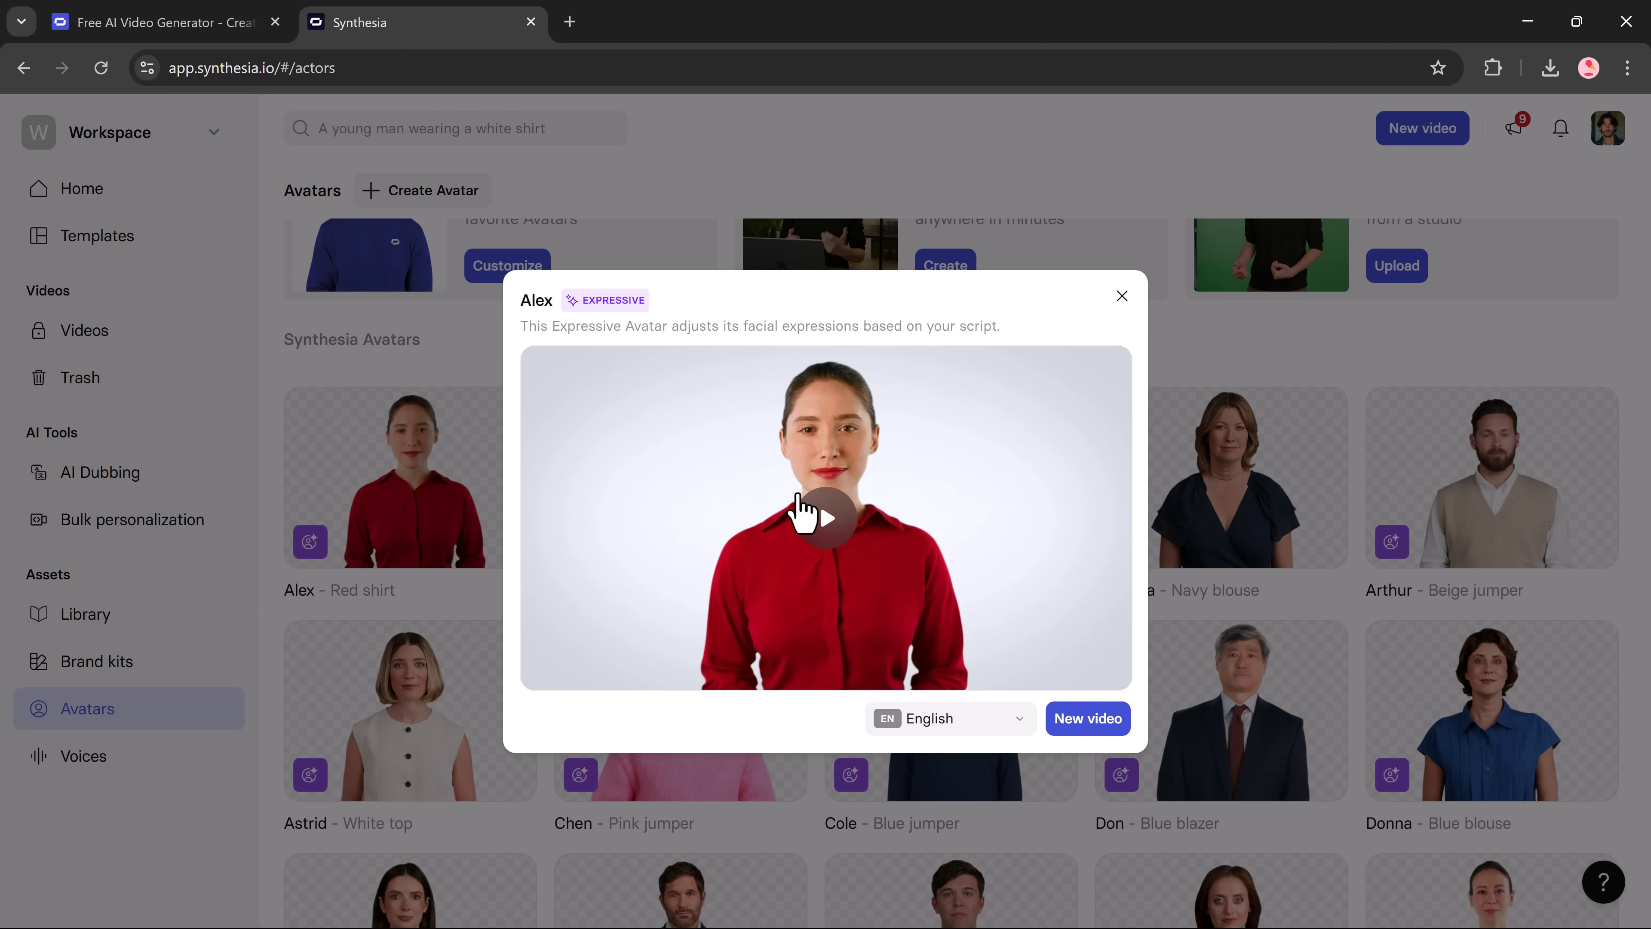
{"action": "left_click", "coordinate": [832, 517]}
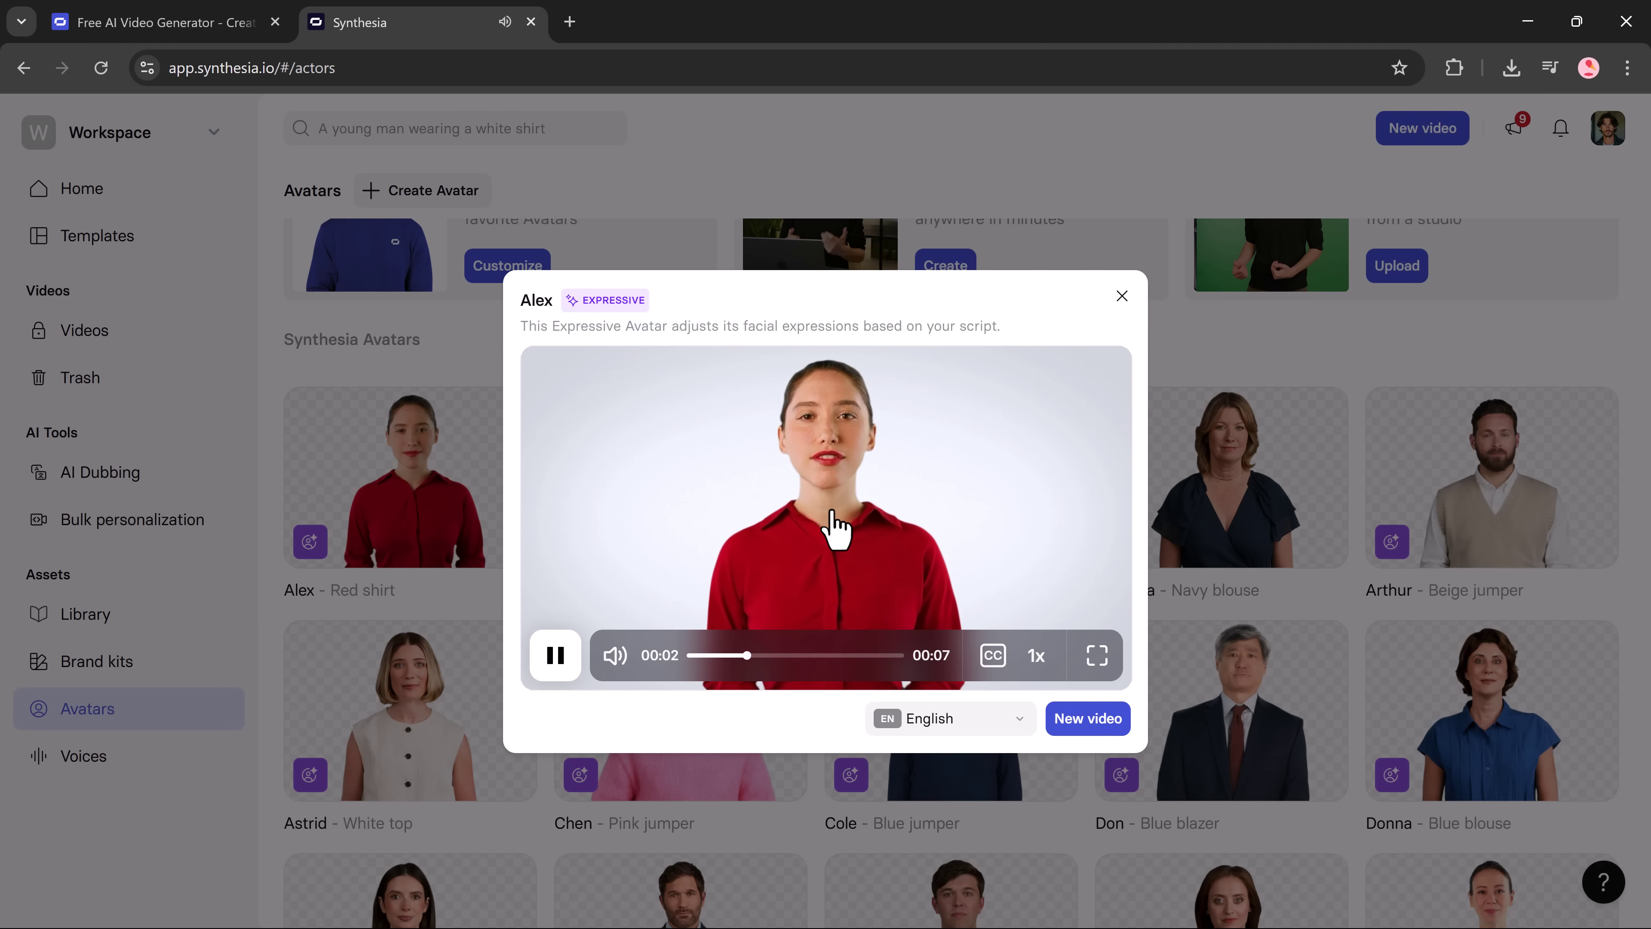
{"action": "left_click", "coordinate": [1077, 718]}
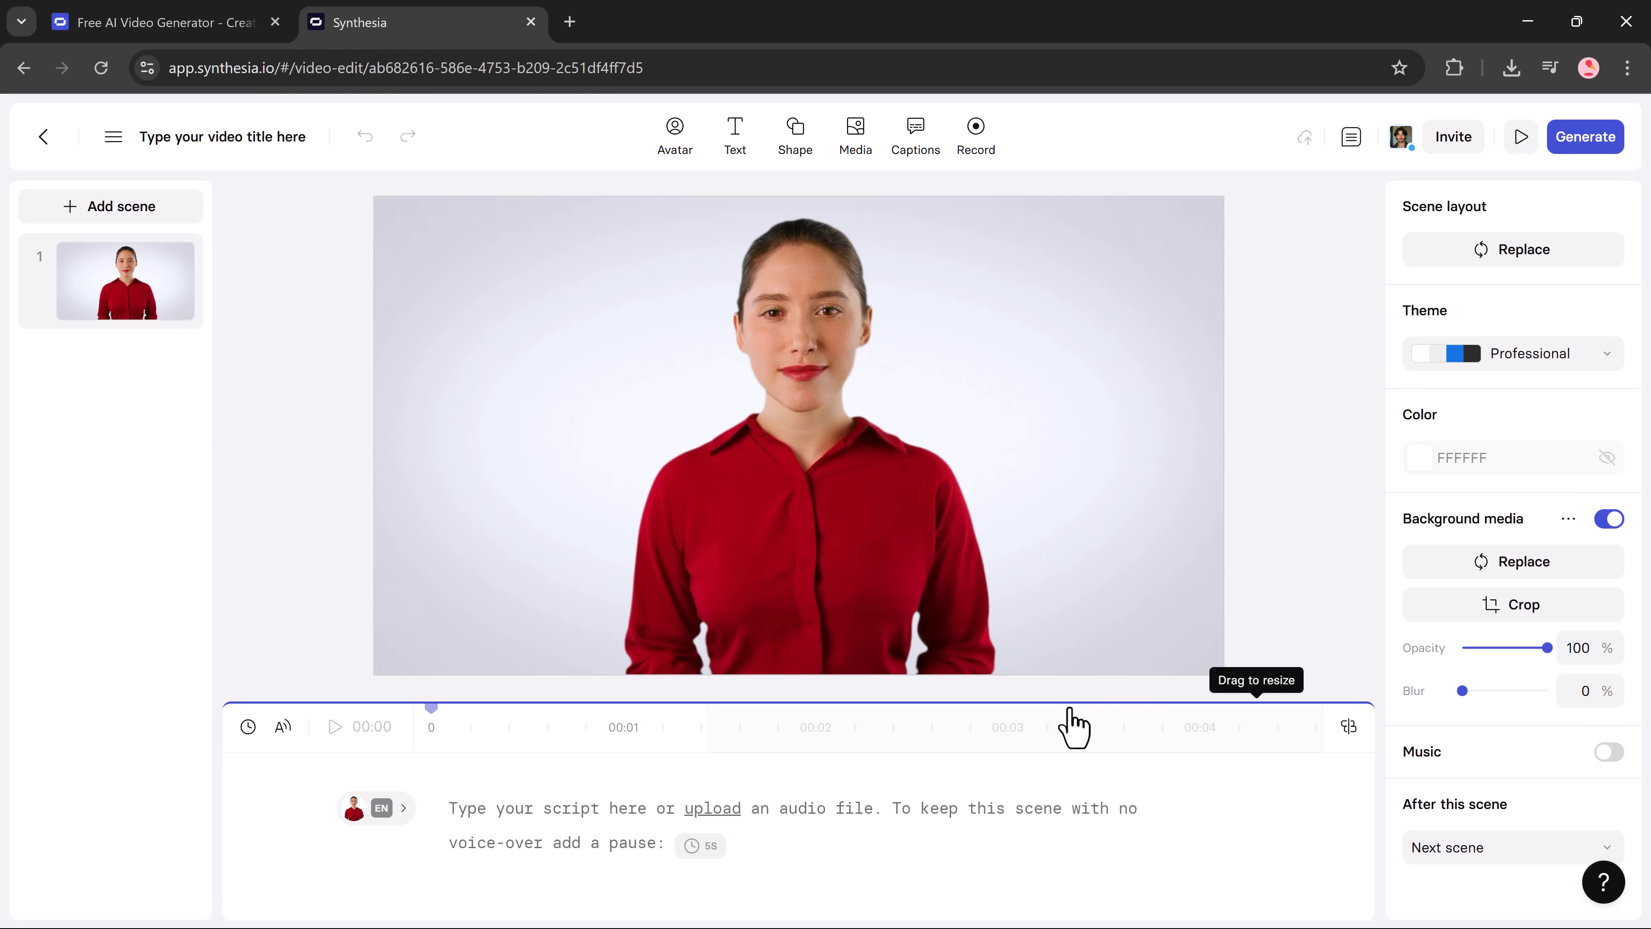
Paste the 'Welcome to our channel!' script into Alex's scene and add word-highlighting captions
{"action": "left_click", "coordinate": [529, 818]}
{"action": "type", "text": "Welcome to our channel! In just a few seconds, you'll discover something amazing. Don't blink — we've got quick tips, smart tools, and exciting updates coming your way. Hit subscribe, and let's dive in. Your journey to smarter content starts now!\""}
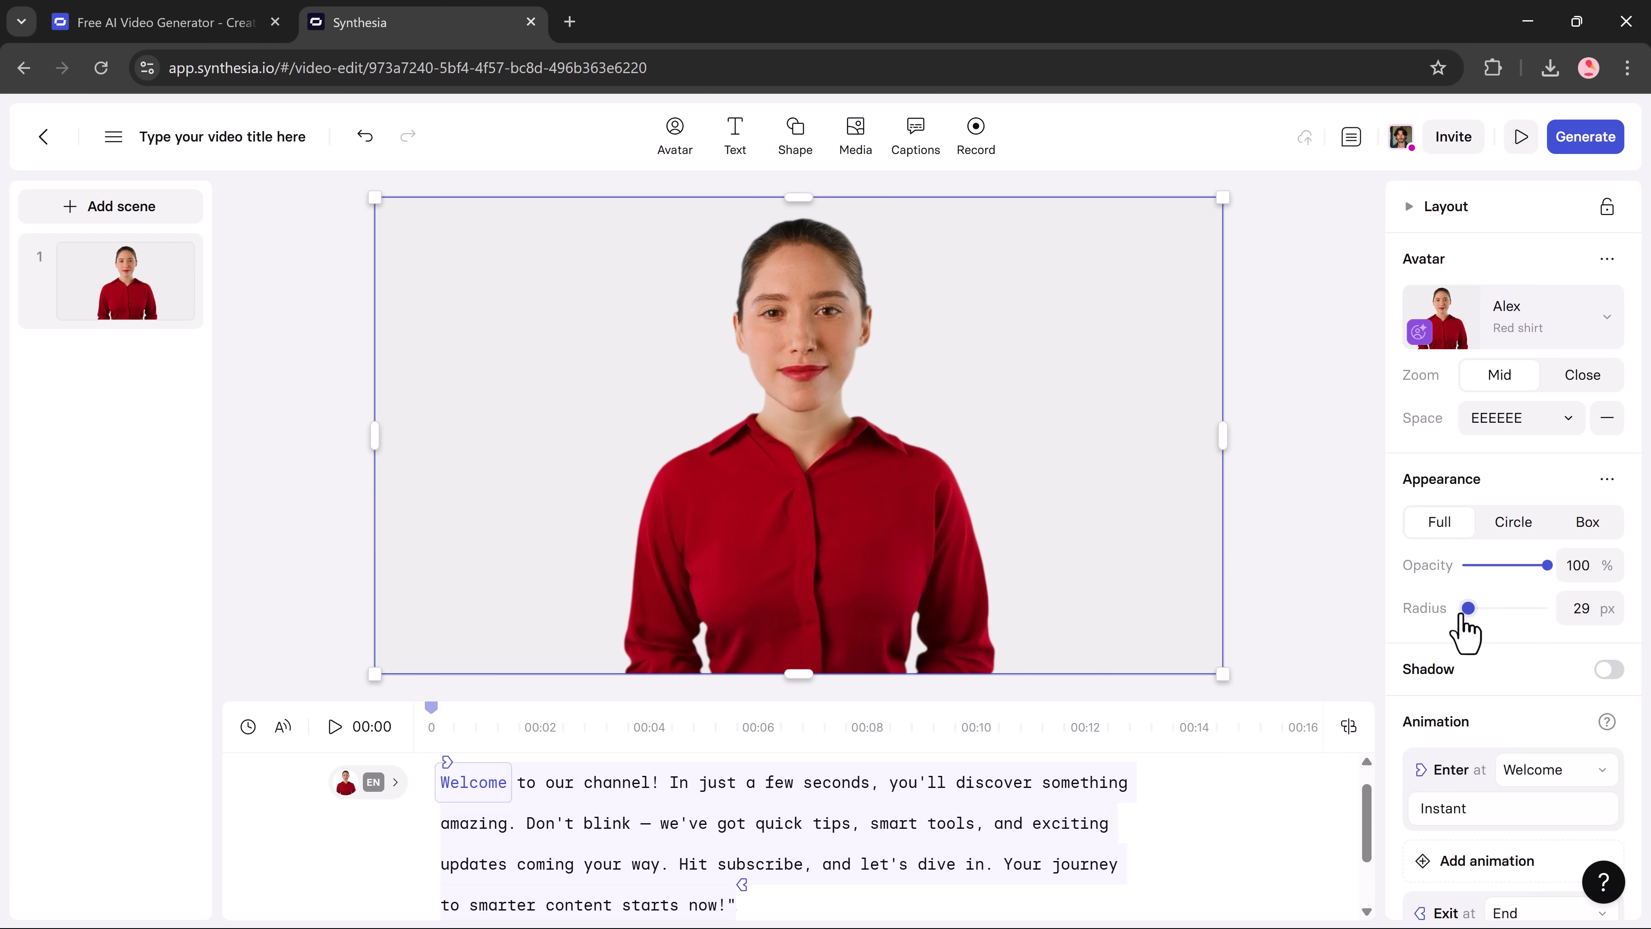
{"action": "scroll", "coordinate": [1484, 660], "scroll_direction": "down", "scroll_amount": 2}
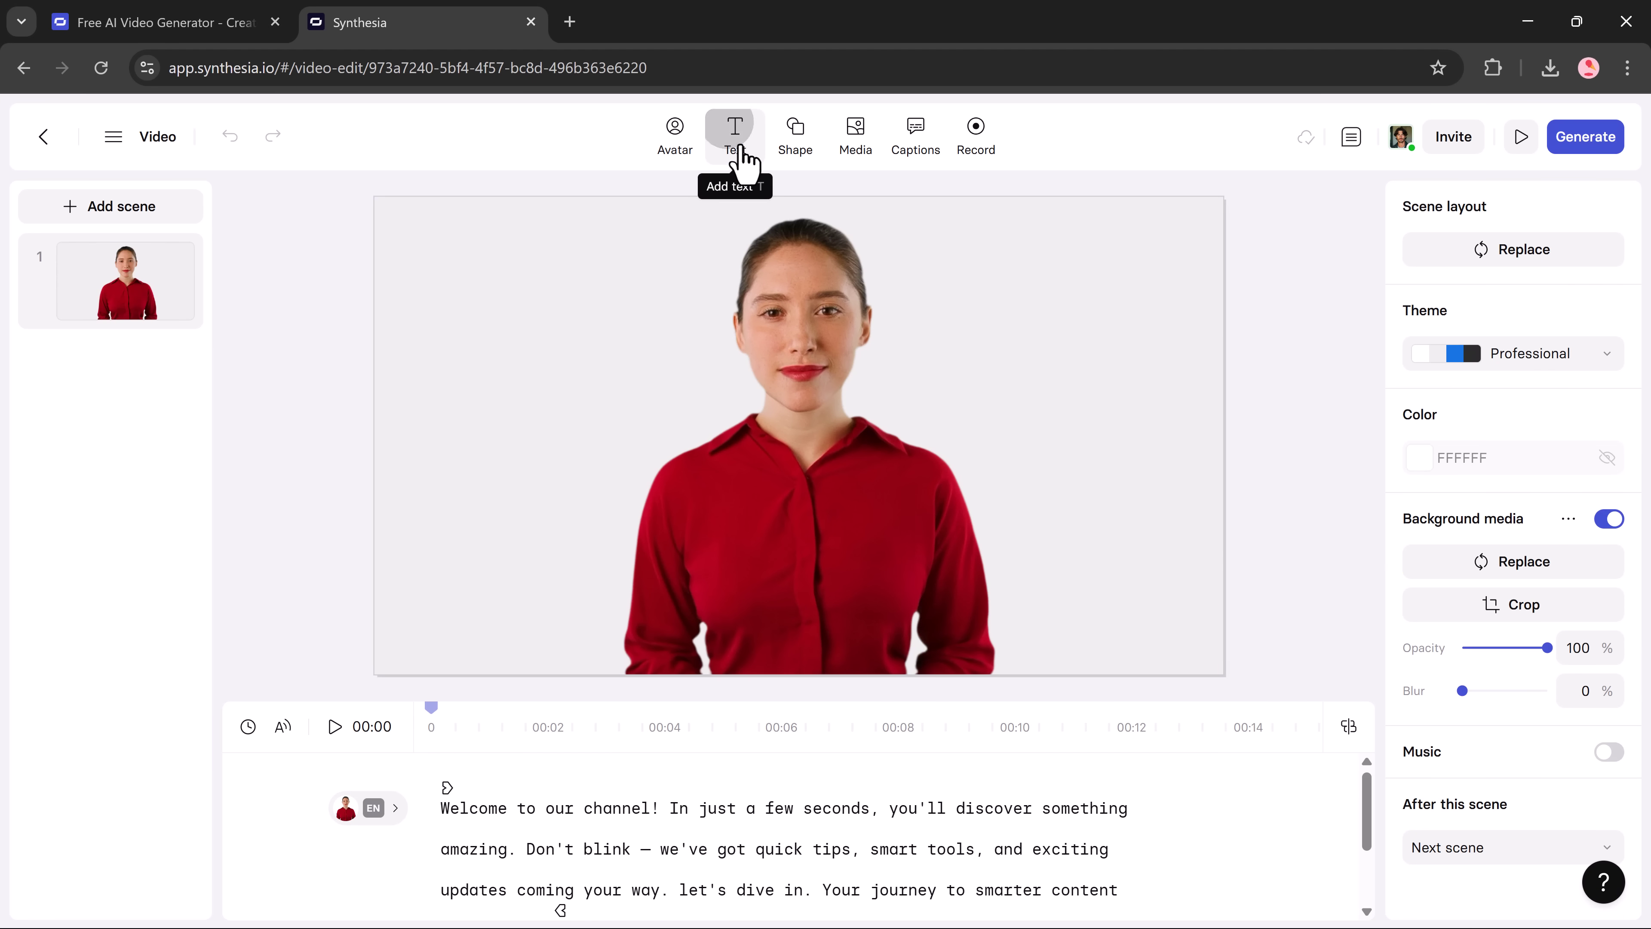
{"action": "mouse_move", "coordinate": [813, 143]}
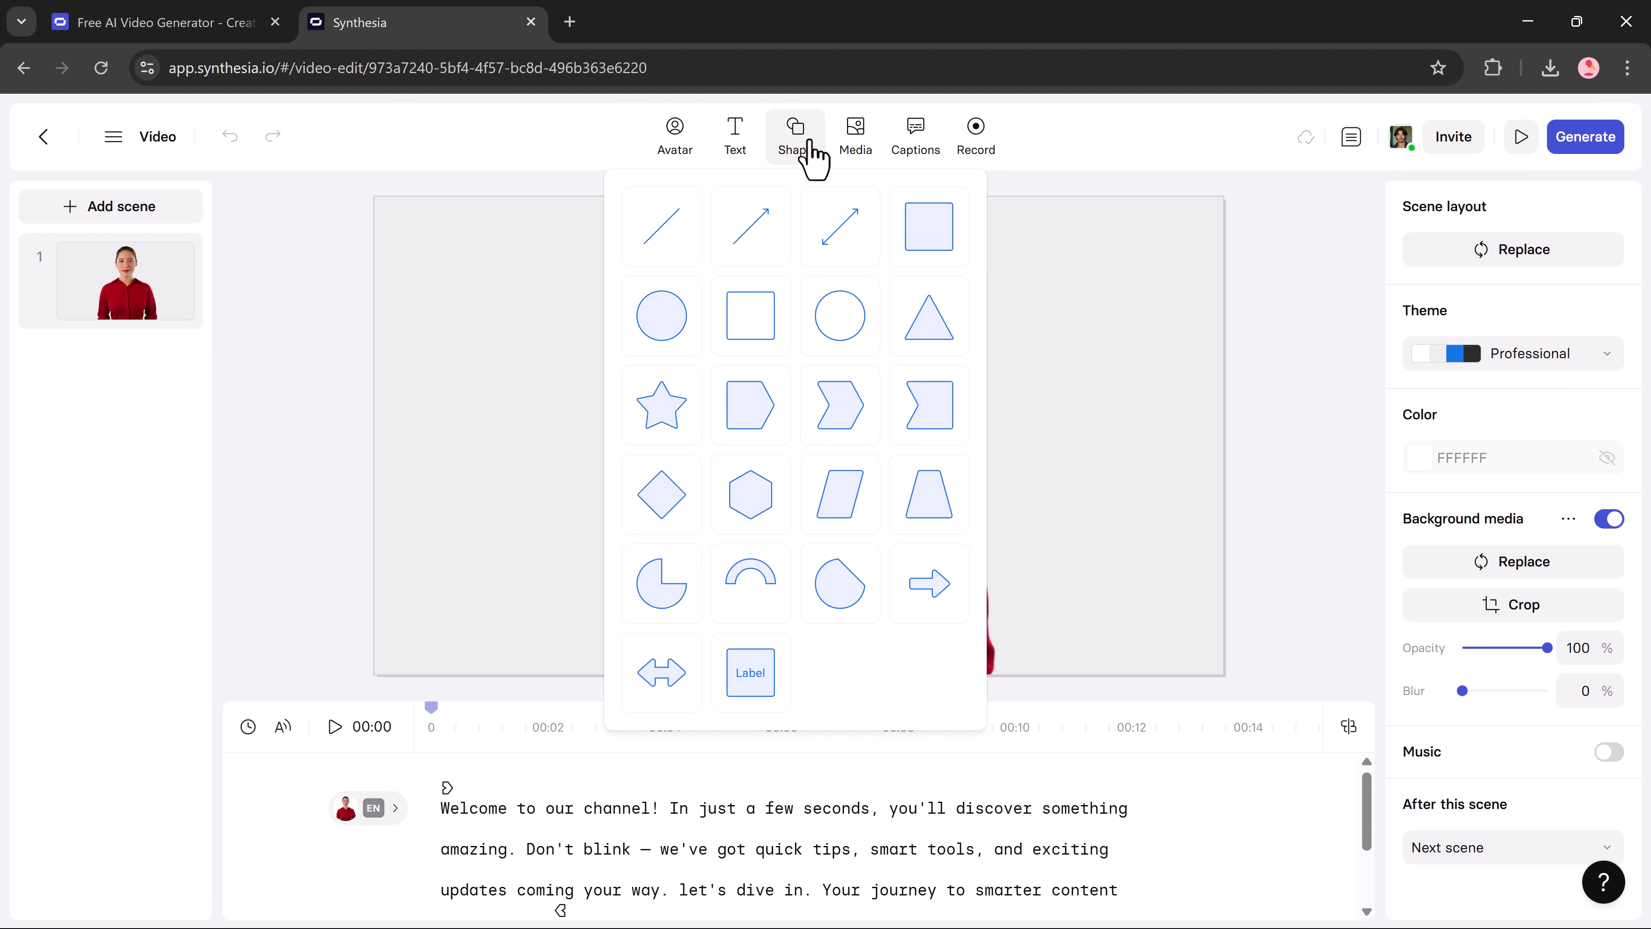
{"action": "mouse_move", "coordinate": [917, 146]}
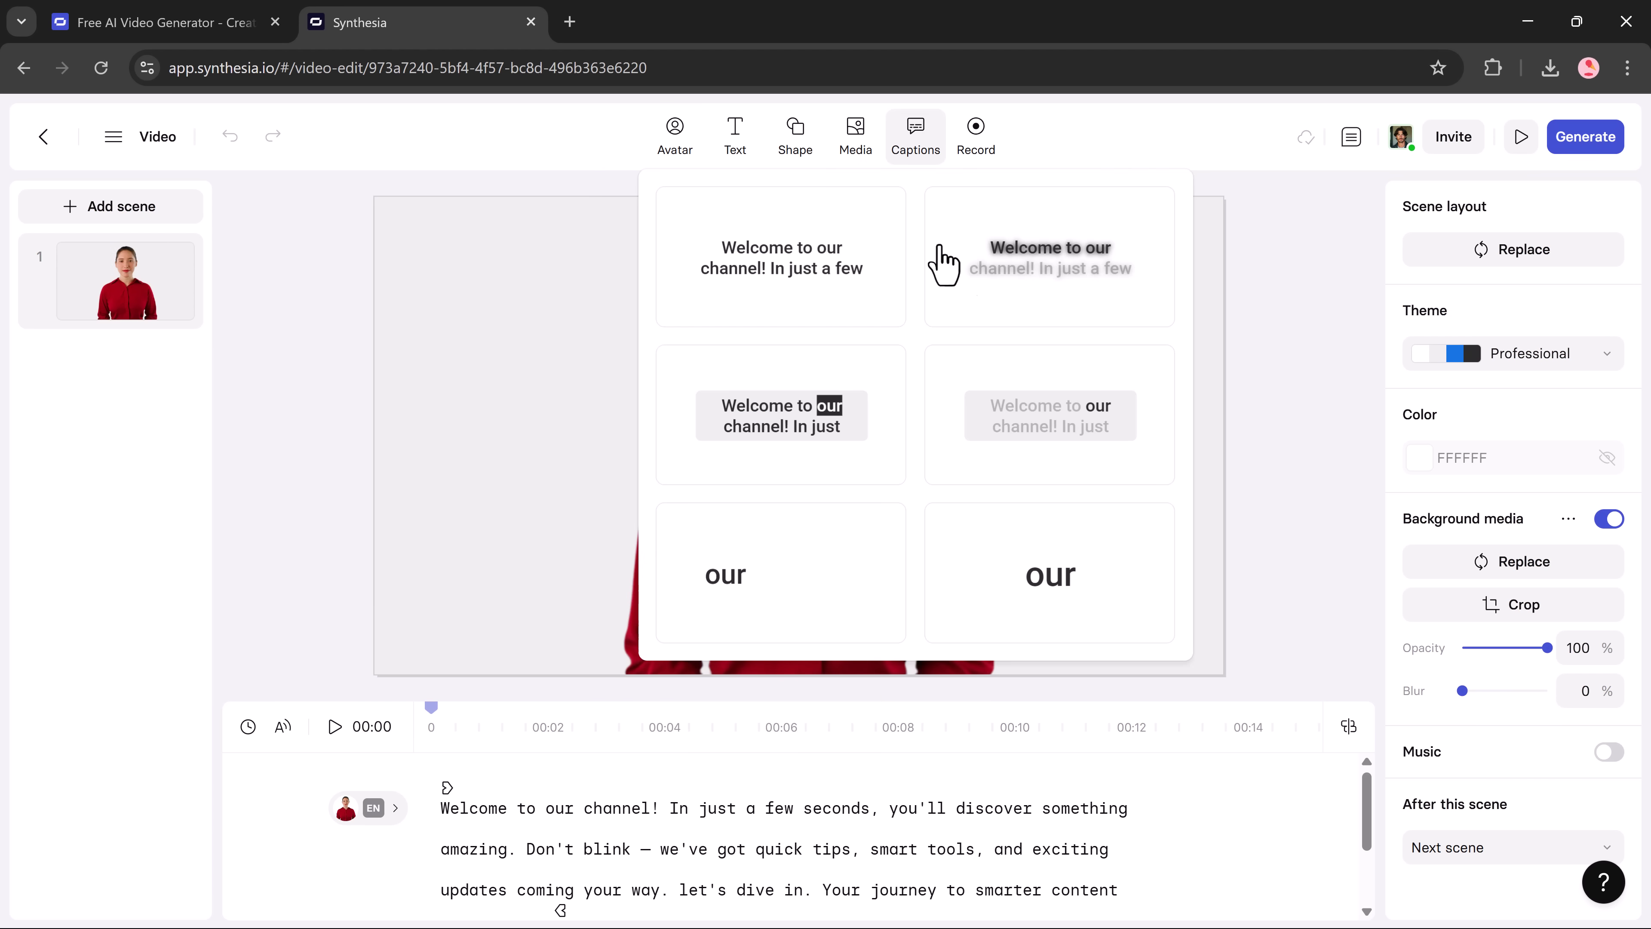
{"action": "left_click", "coordinate": [834, 468]}
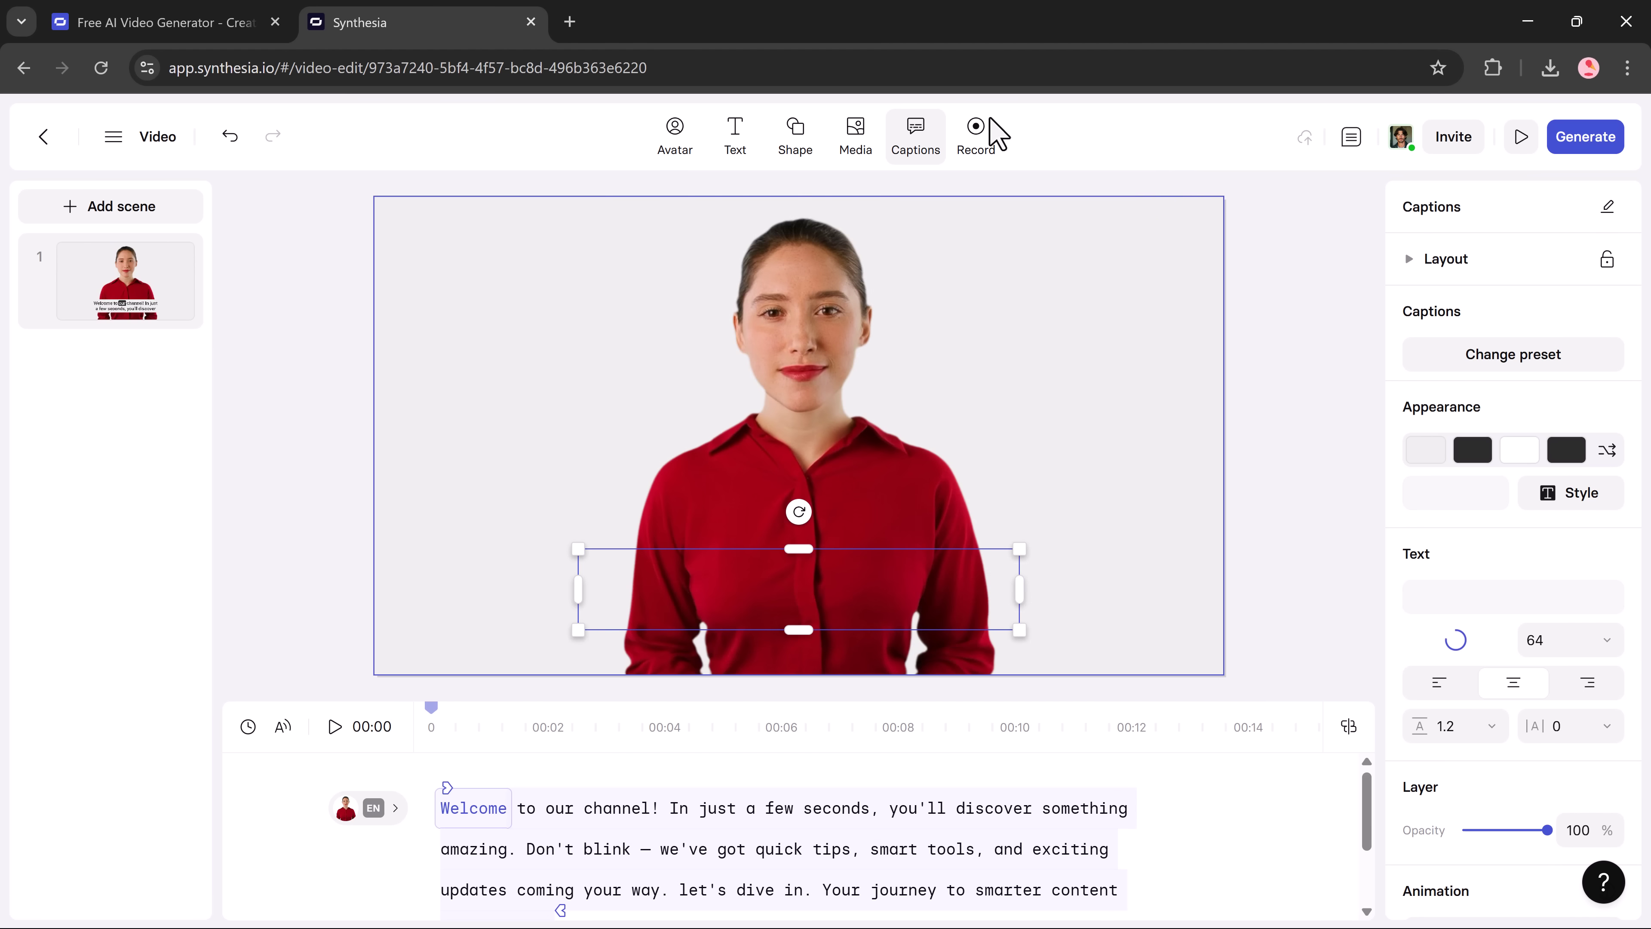
{"action": "key", "text": "Escape"}
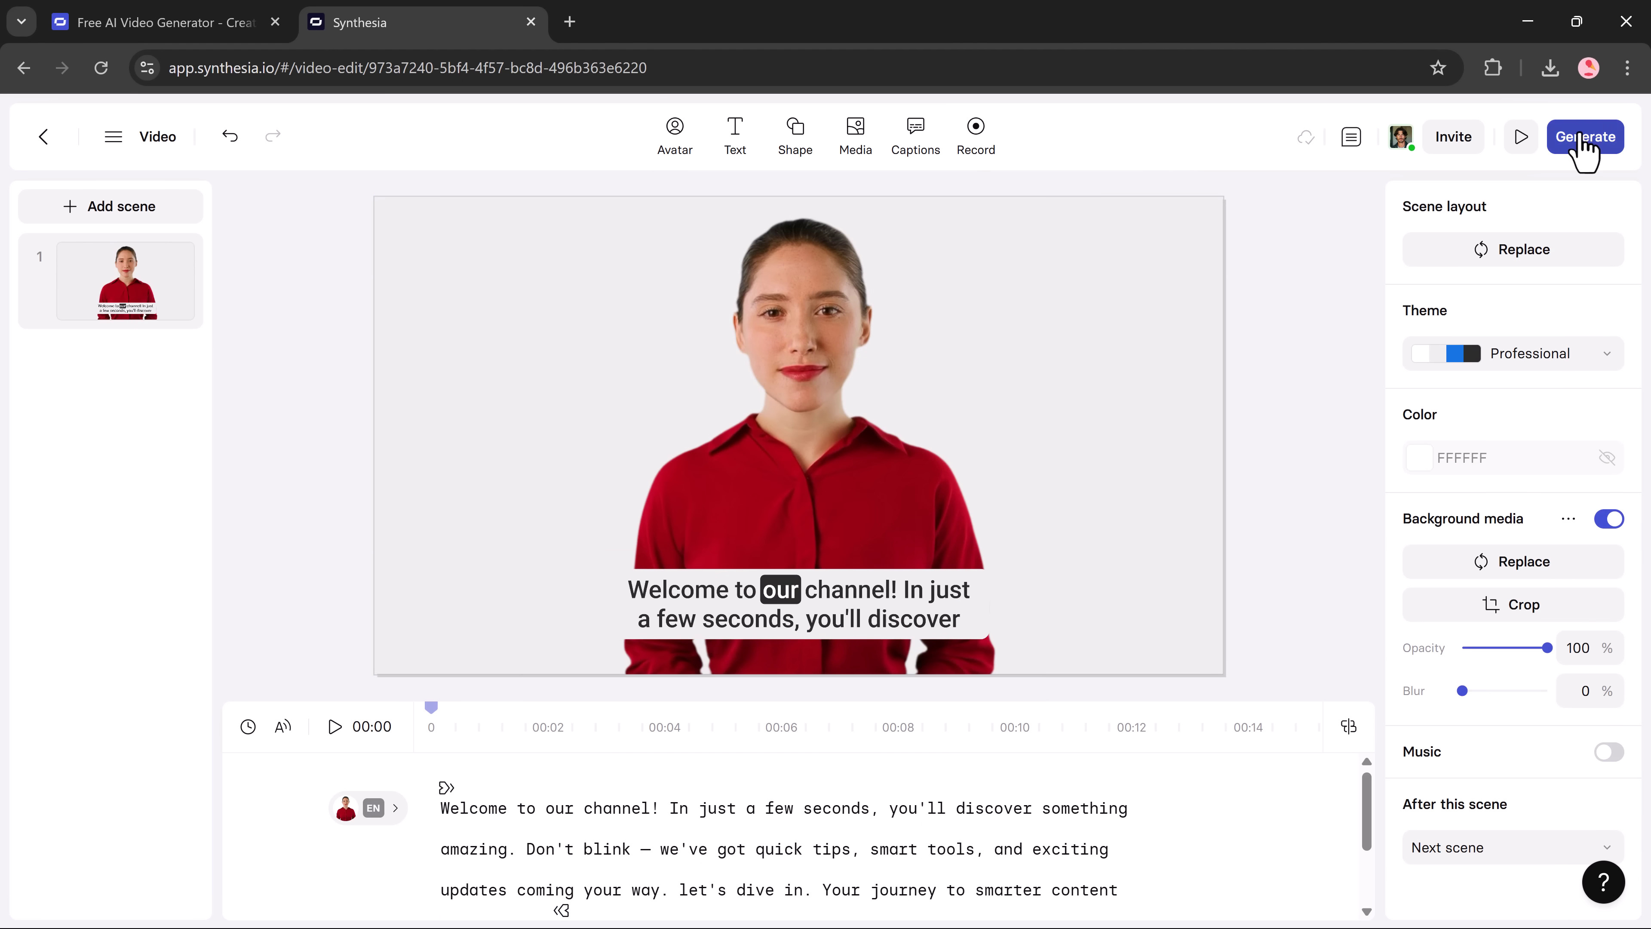
Generate the captioned Alex video from the generation settings, producing Version 2
{"action": "left_click", "coordinate": [1584, 139]}
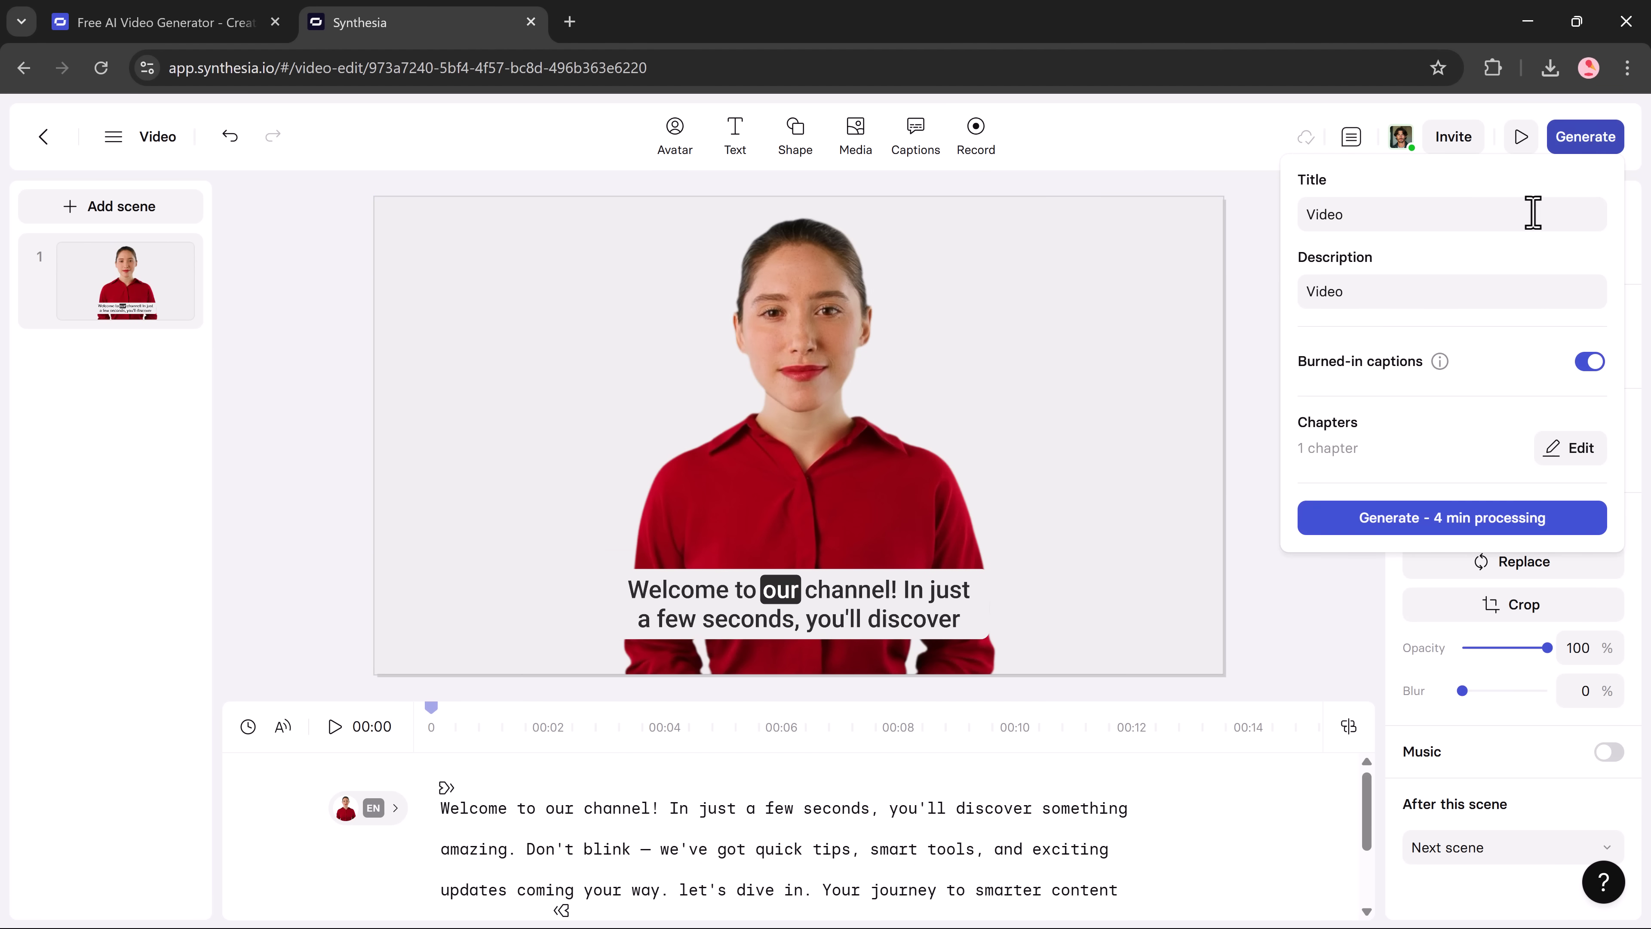
{"action": "left_click", "coordinate": [1430, 519]}
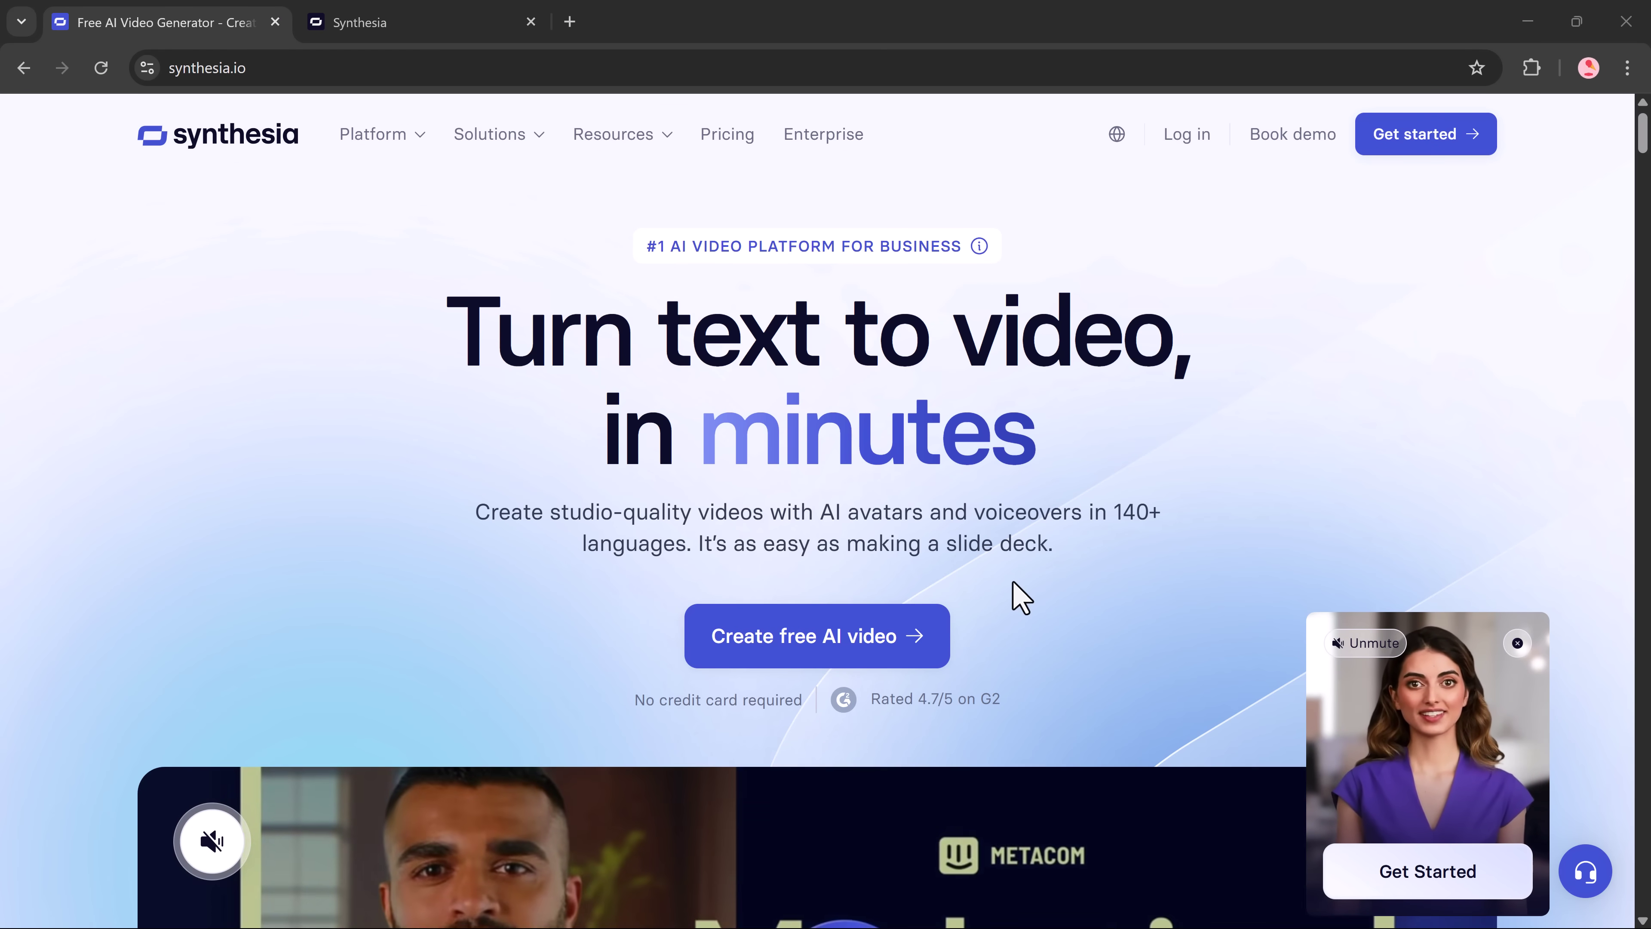
Scroll down the Synthesia homepage and minimise the floating avatar promo
{"action": "scroll", "coordinate": [1135, 469], "scroll_direction": "down", "scroll_amount": 8}
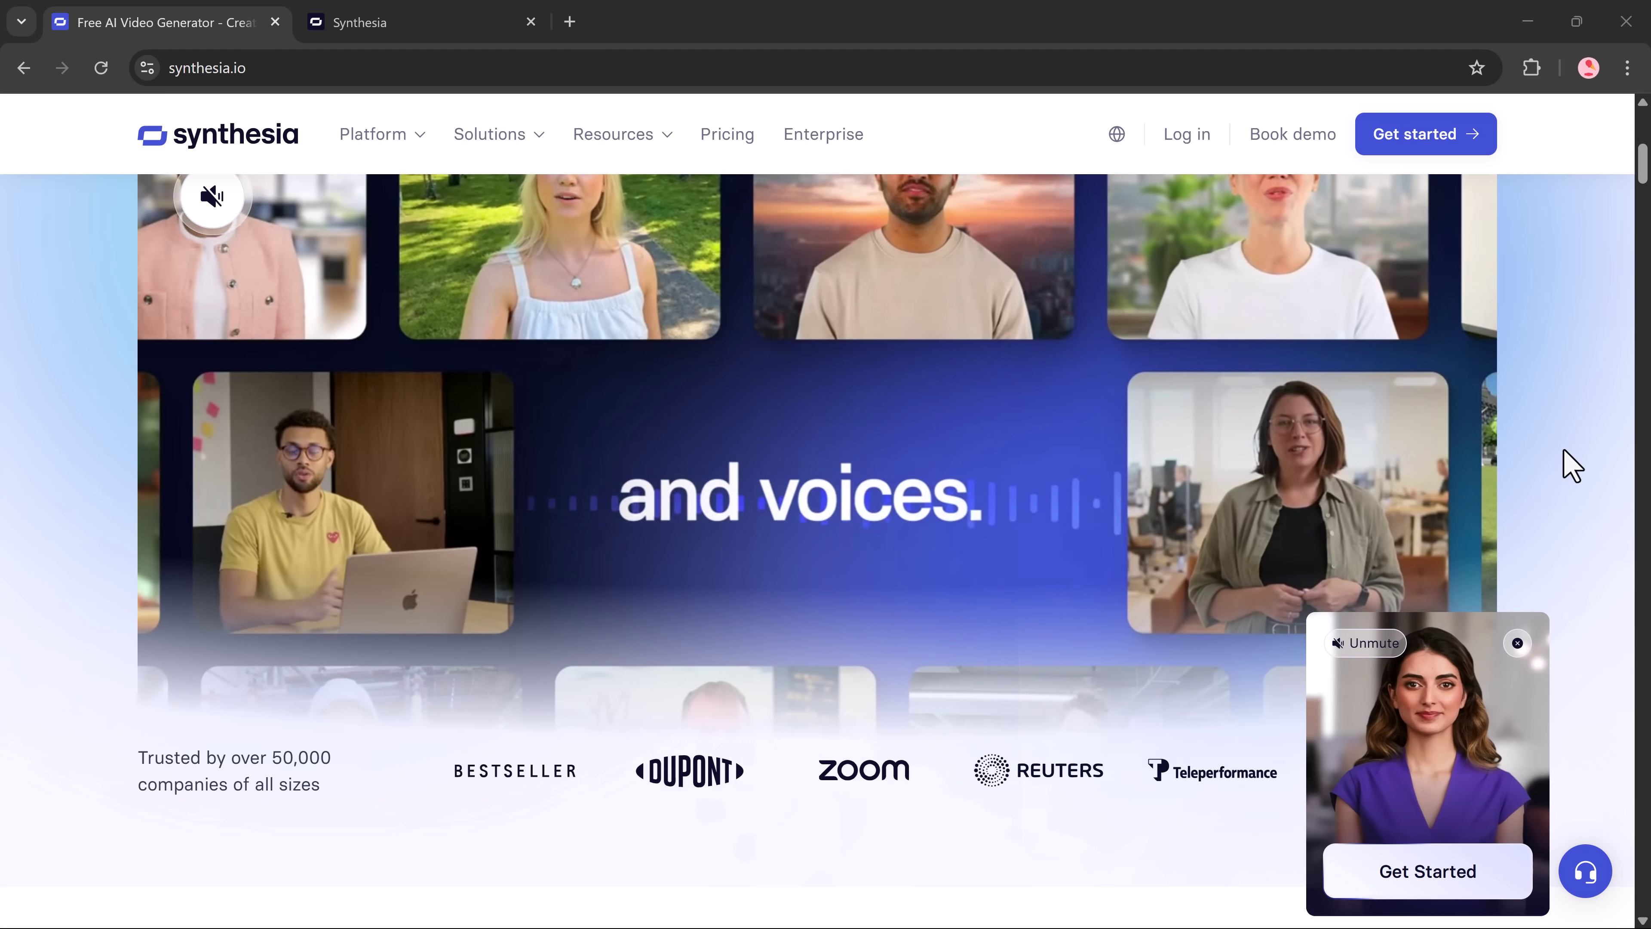
{"action": "scroll", "coordinate": [1567, 464], "scroll_direction": "down", "scroll_amount": 5}
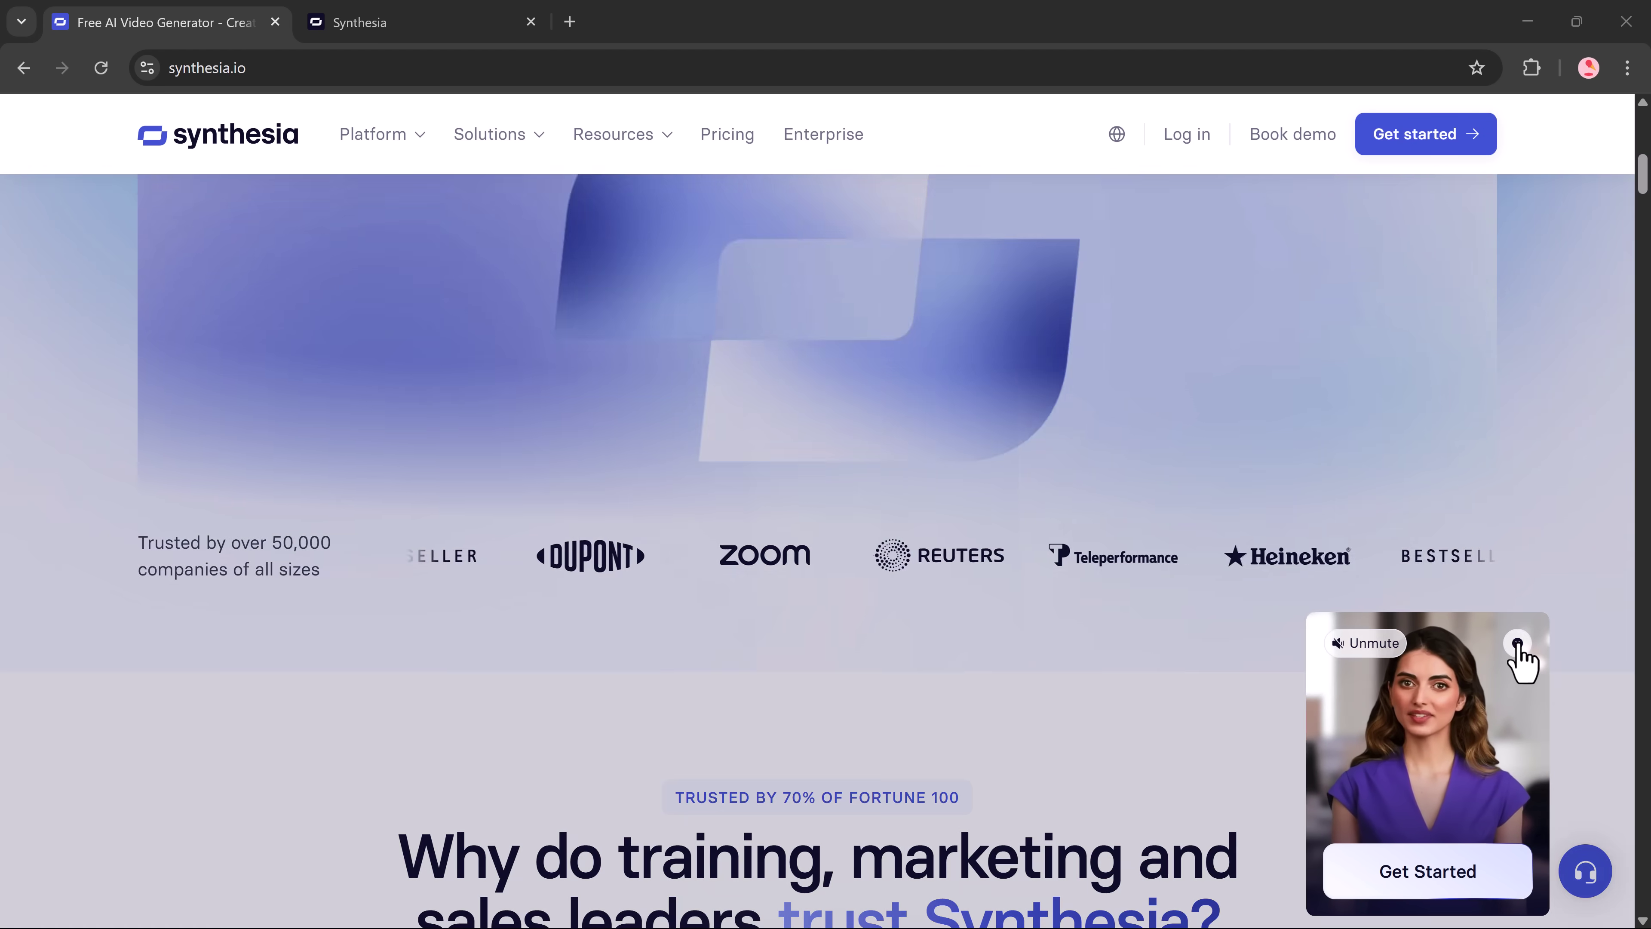
{"action": "left_click", "coordinate": [1518, 642]}
Advance the testimonial carousel two cards, then keep scrolling down the homepage
{"action": "scroll", "coordinate": [1523, 623], "scroll_direction": "down", "scroll_amount": 8}
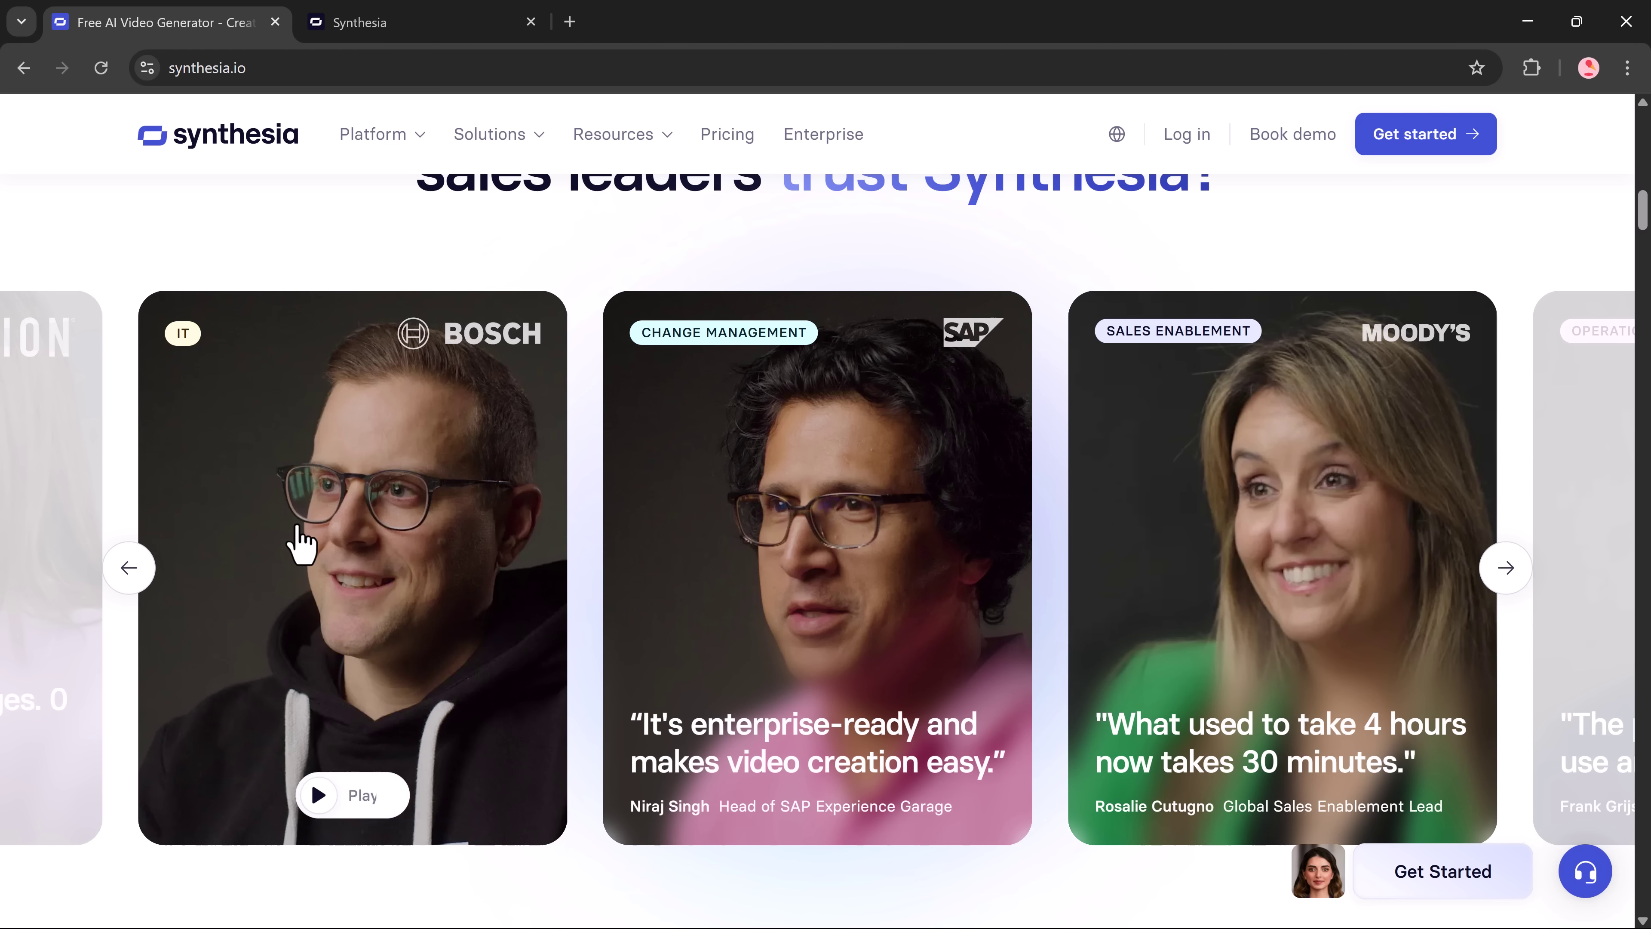
{"action": "left_click", "coordinate": [1515, 576]}
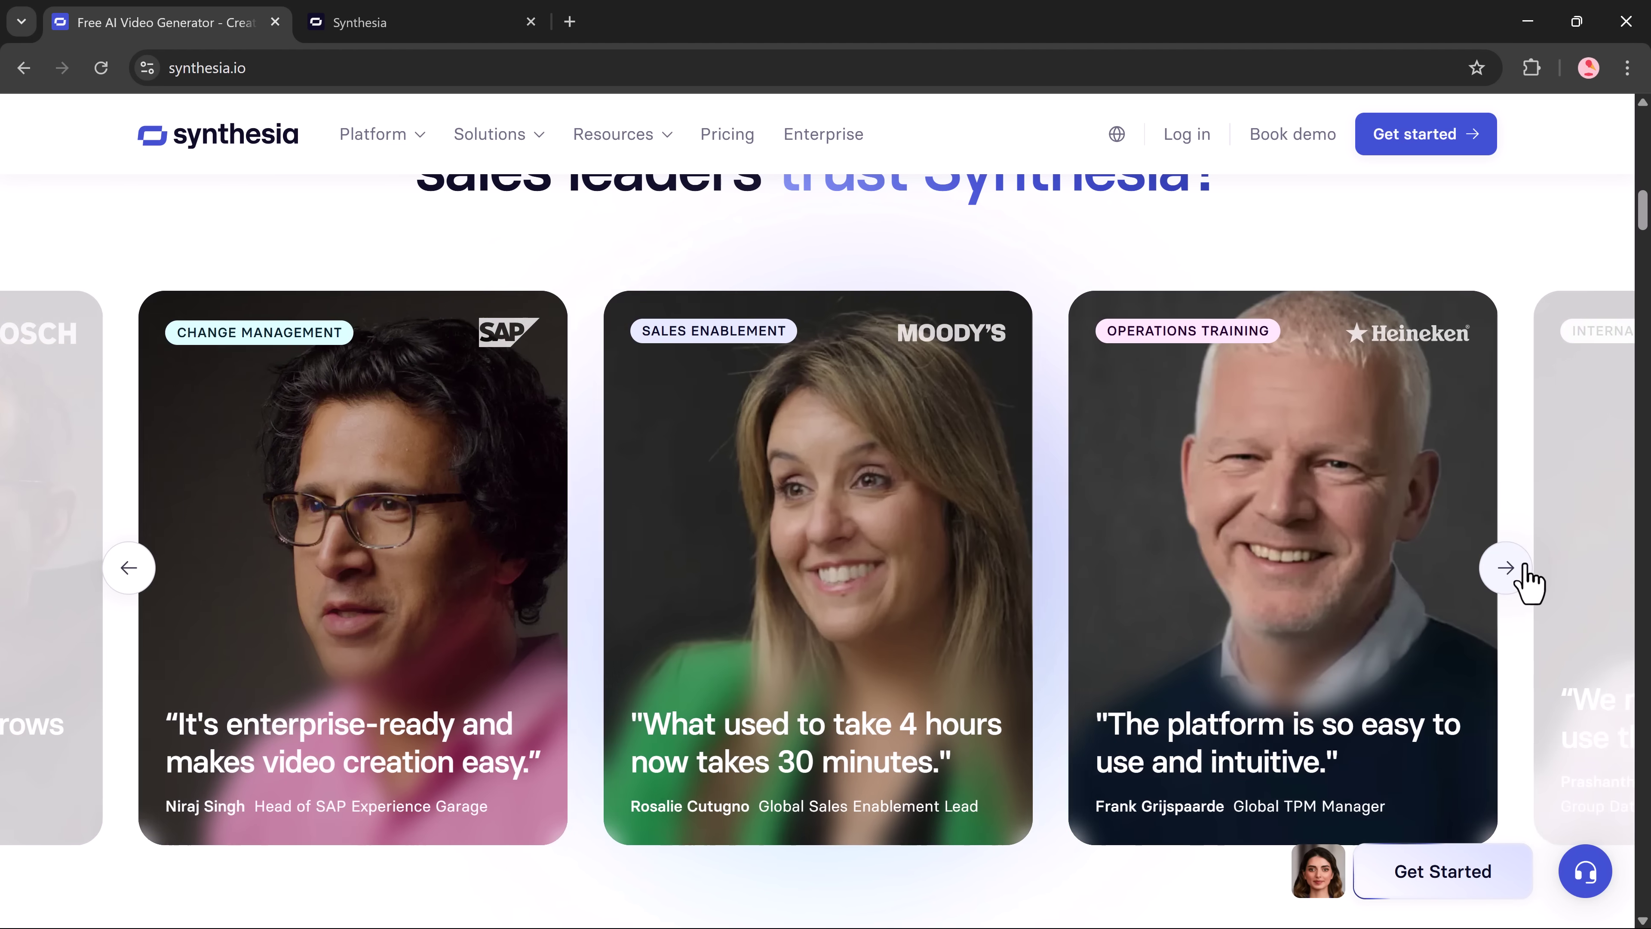
{"action": "left_click", "coordinate": [1521, 572]}
{"action": "scroll", "coordinate": [1528, 579], "scroll_direction": "down", "scroll_amount": 12}
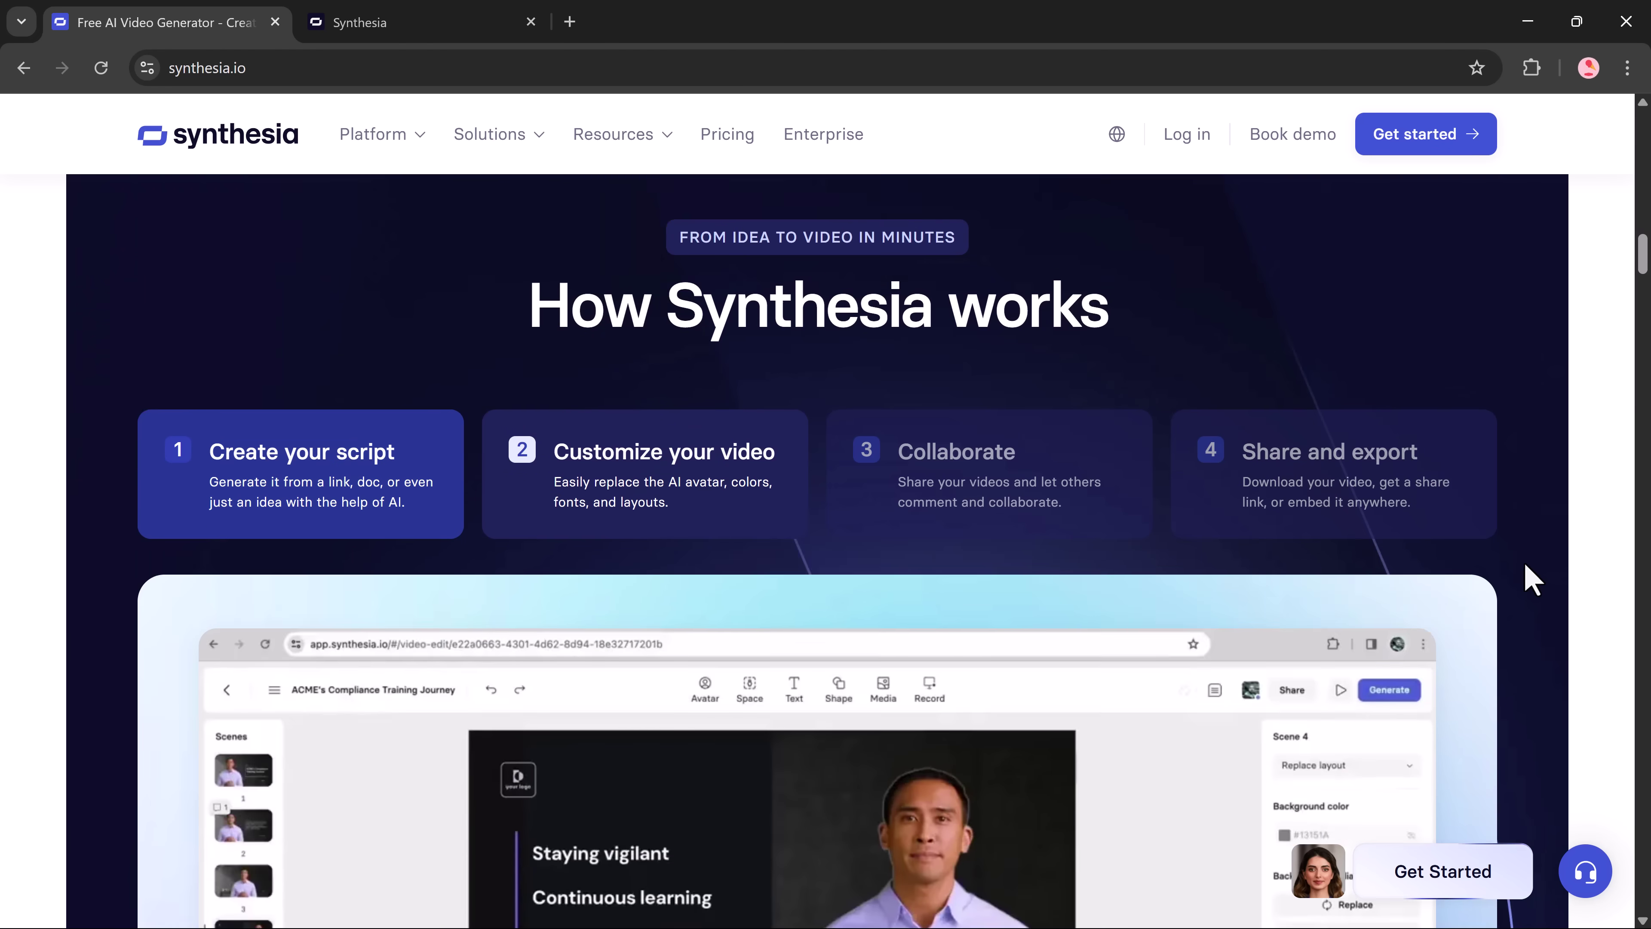
{"action": "scroll", "coordinate": [1531, 579], "scroll_direction": "down", "scroll_amount": 15}
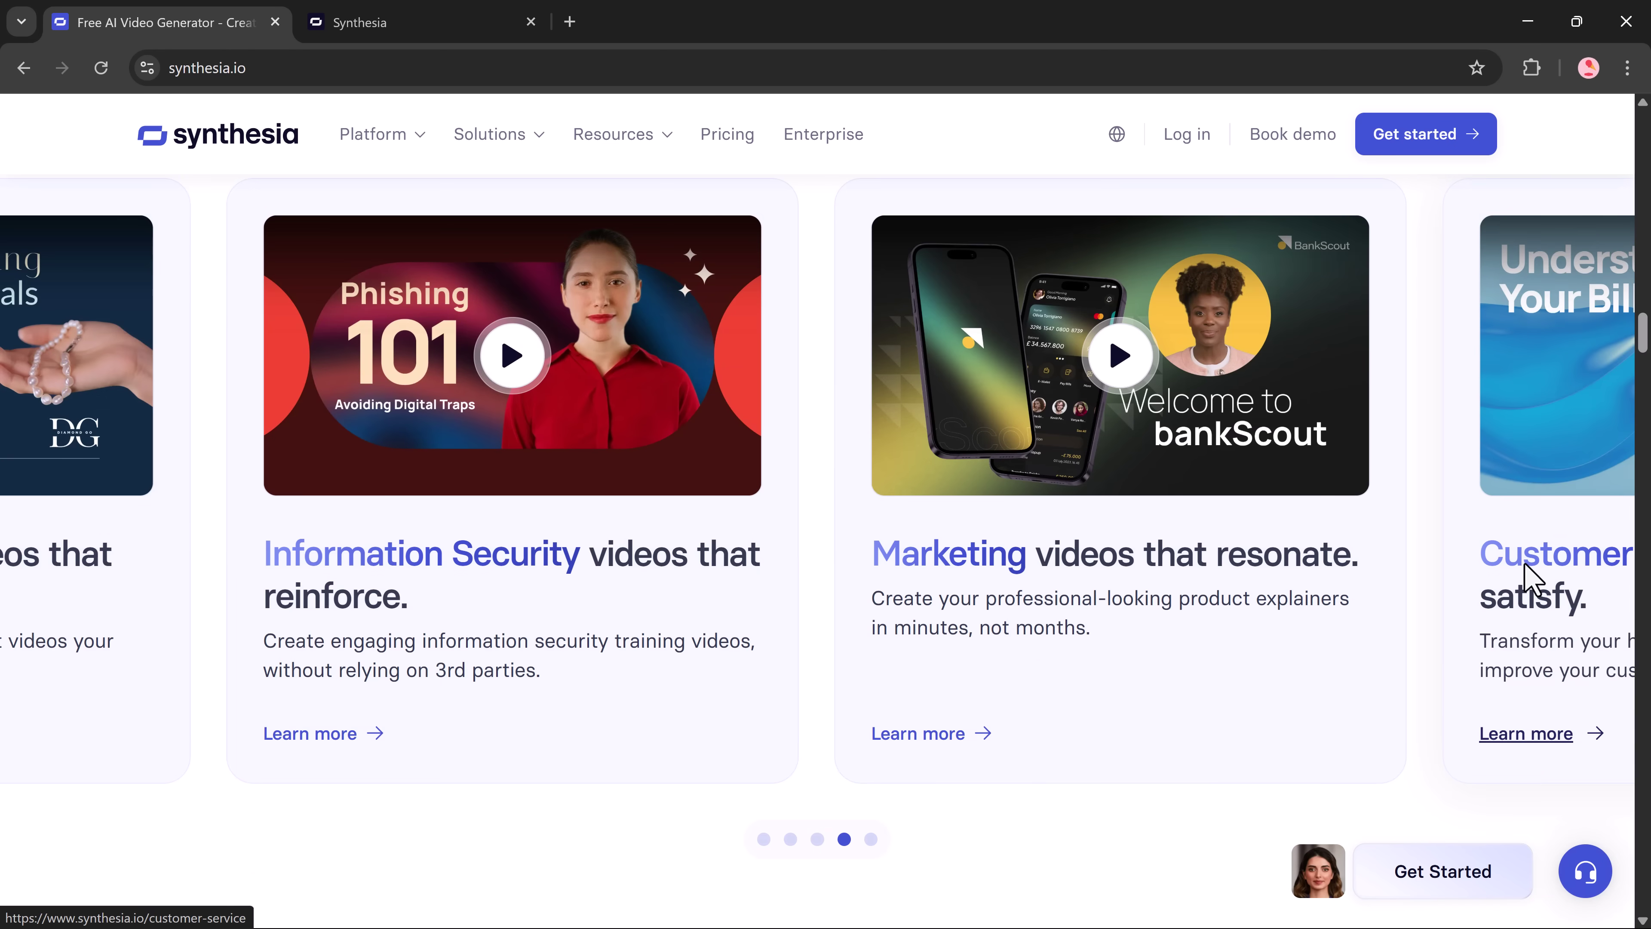
{"action": "scroll", "coordinate": [1526, 565], "scroll_direction": "down", "scroll_amount": 10}
{"action": "scroll", "coordinate": [1526, 566], "scroll_direction": "down", "scroll_amount": 6}
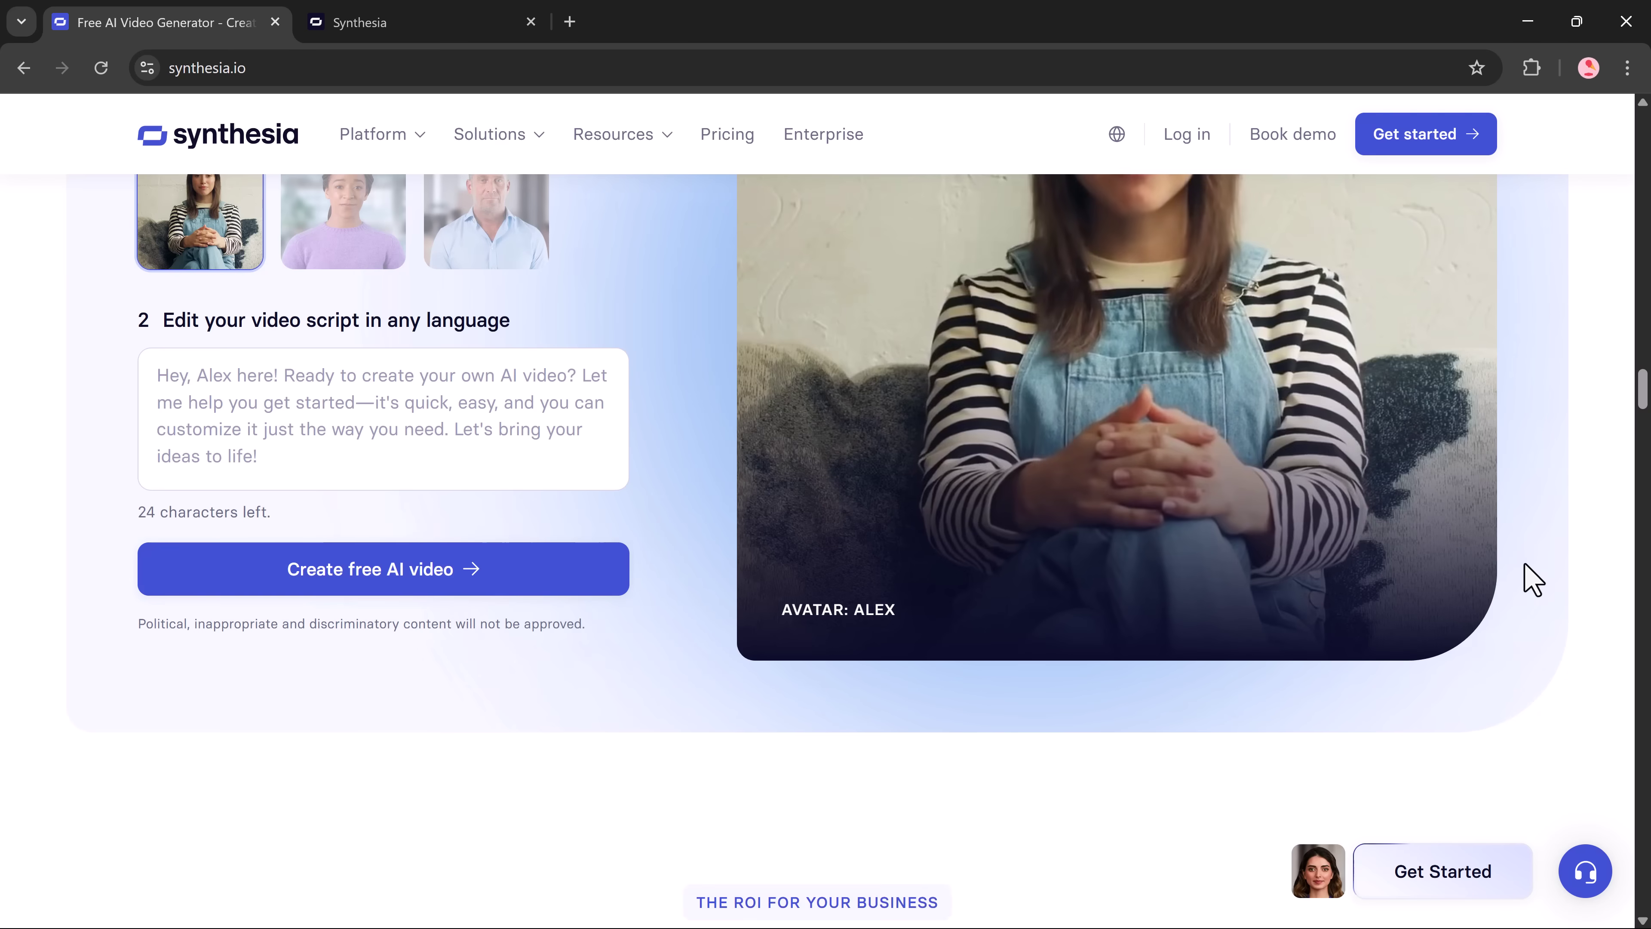
{"action": "scroll", "coordinate": [1532, 578], "scroll_direction": "down", "scroll_amount": 15}
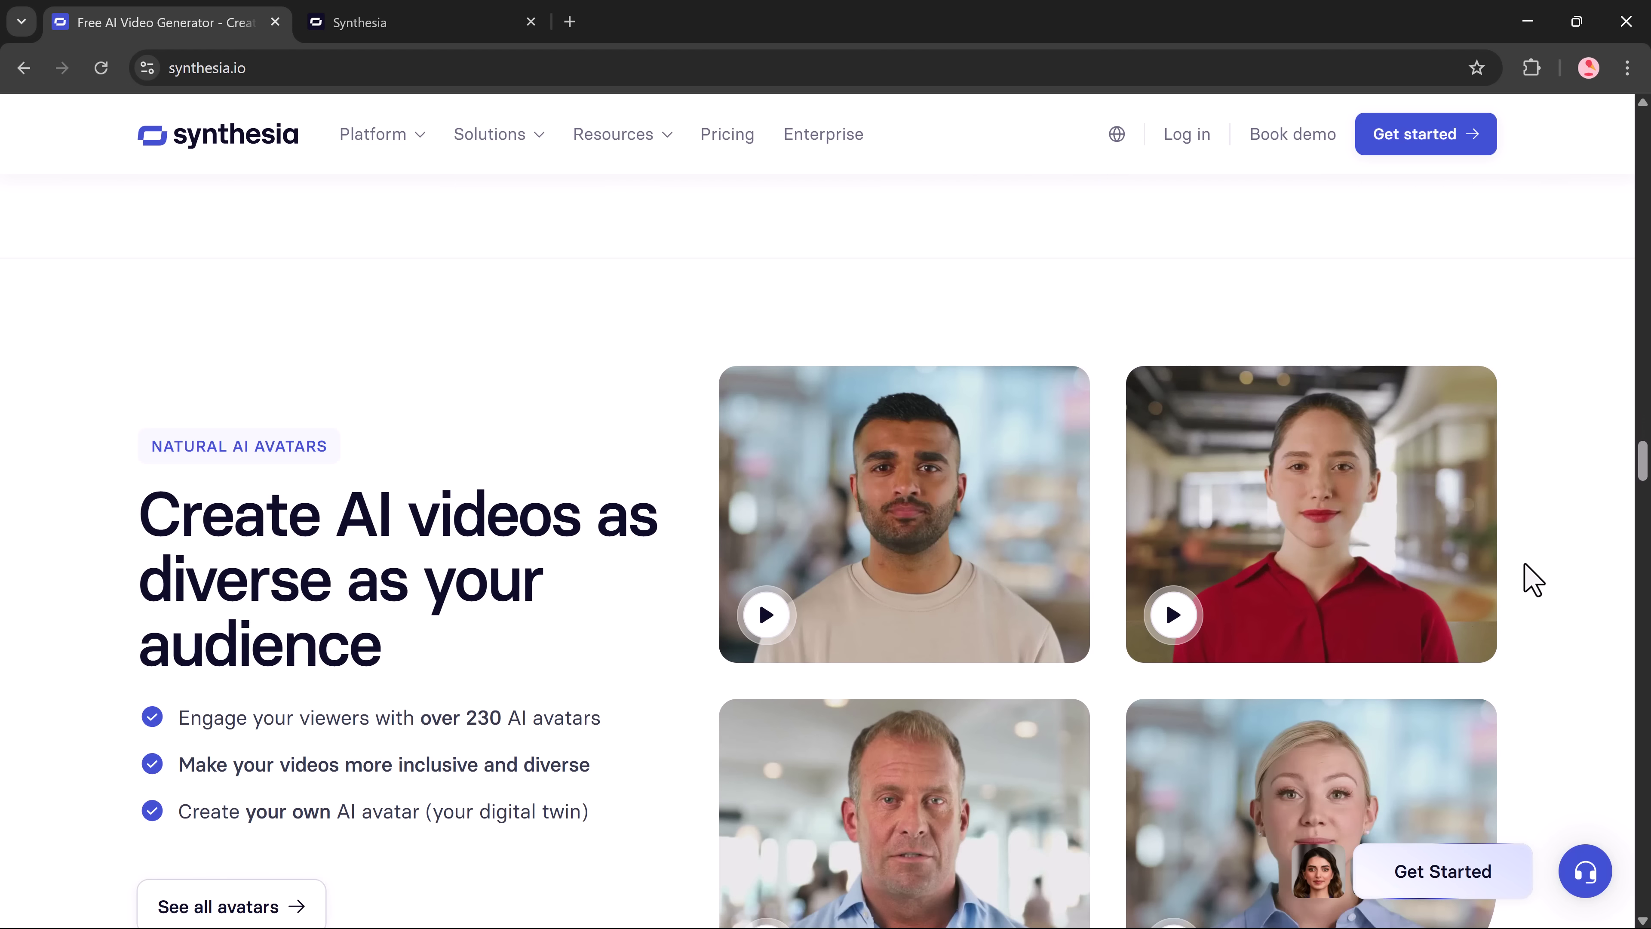
{"action": "scroll", "coordinate": [1532, 579], "scroll_direction": "down", "scroll_amount": 18}
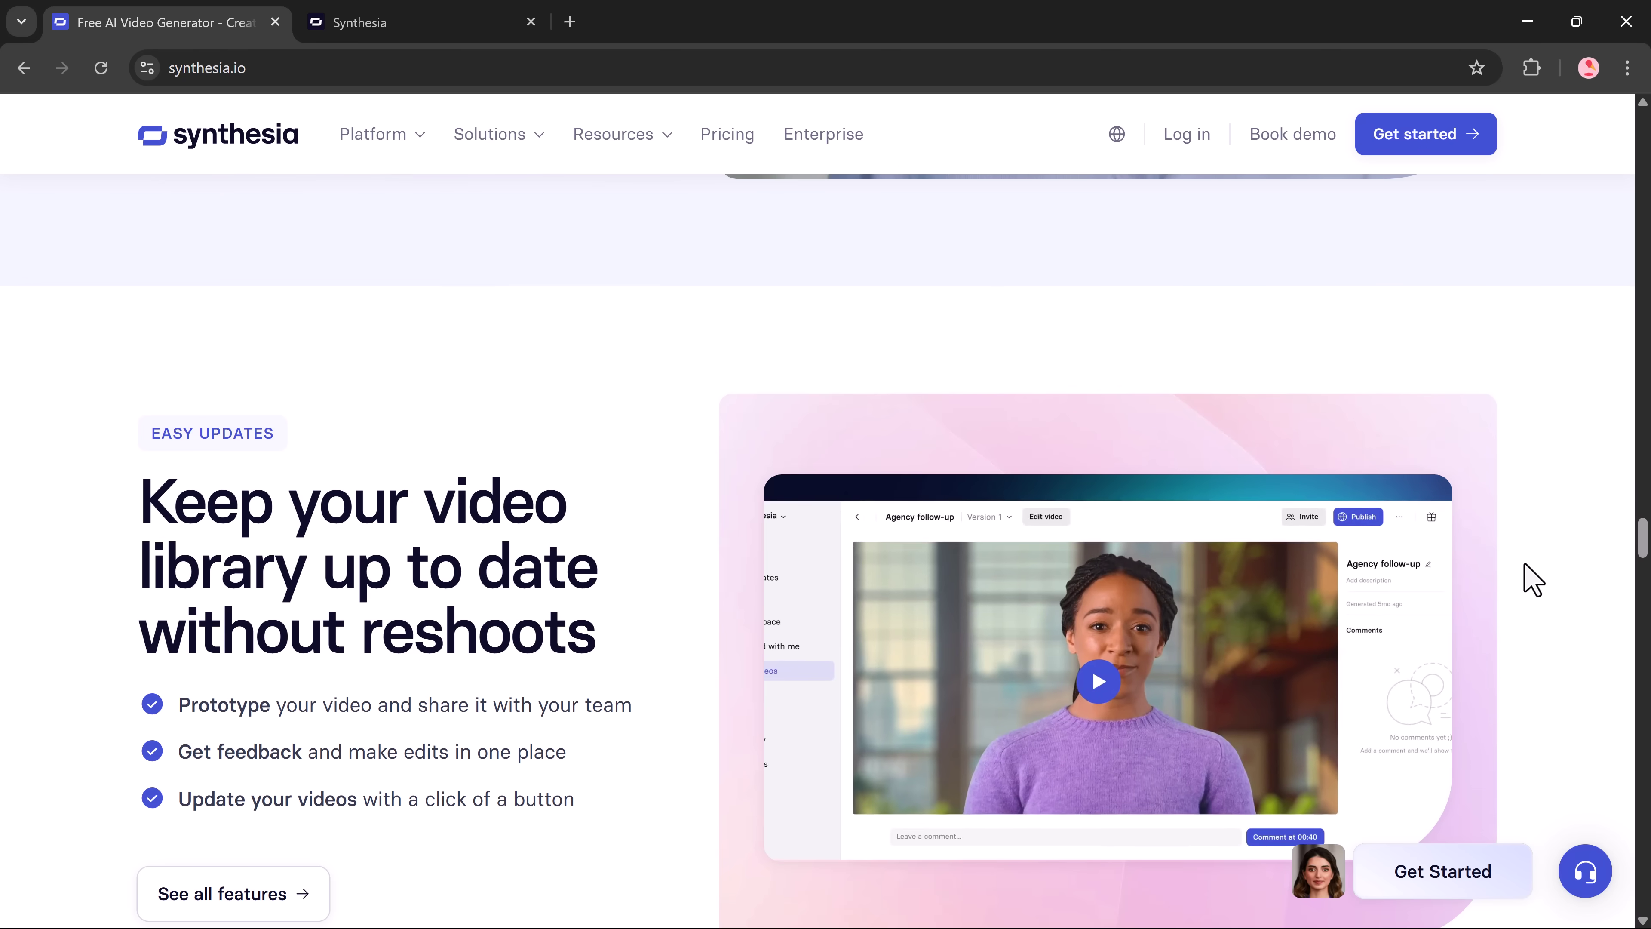